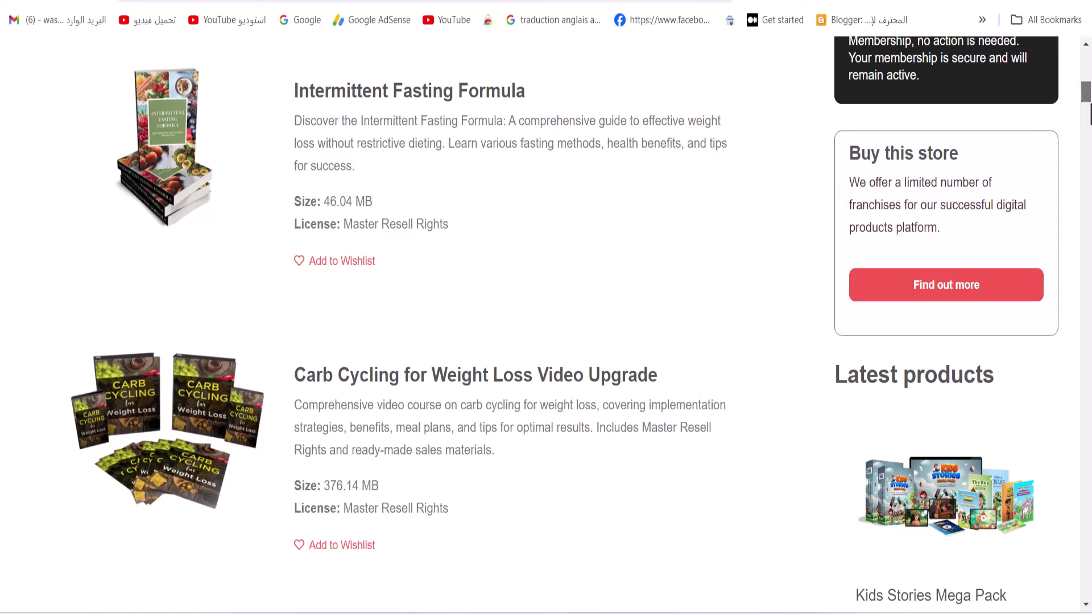
# Browse the products in the "lose weight" search results and return to the start of the list
pyautogui.scroll(-2, 546, 319)
pyautogui.scroll(5, 546, 318)
pyautogui.scroll(-9, 546, 319)
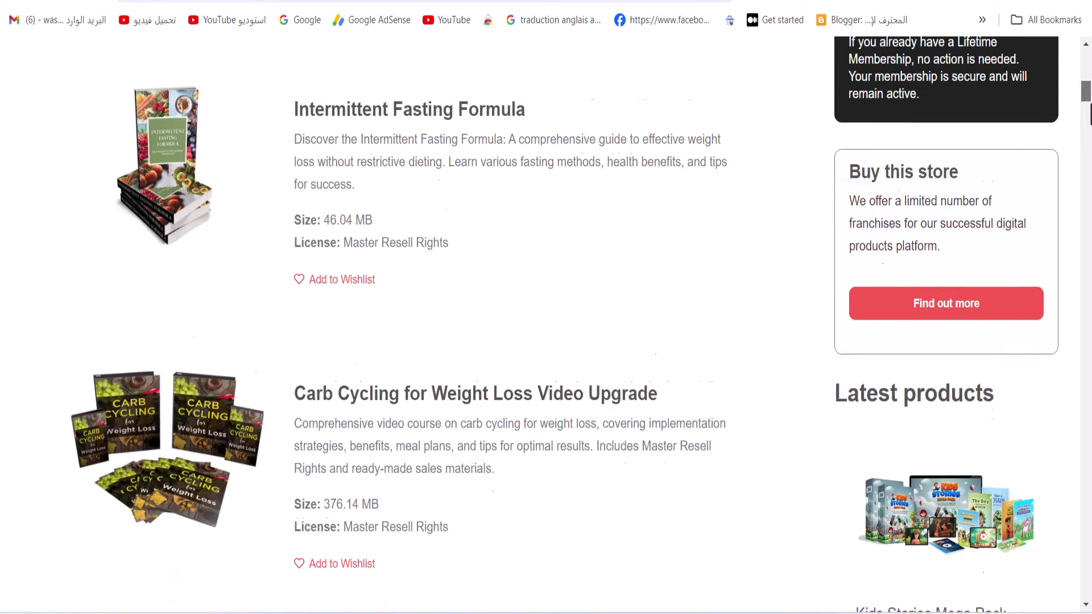
pyautogui.scroll(-3, 546, 319)
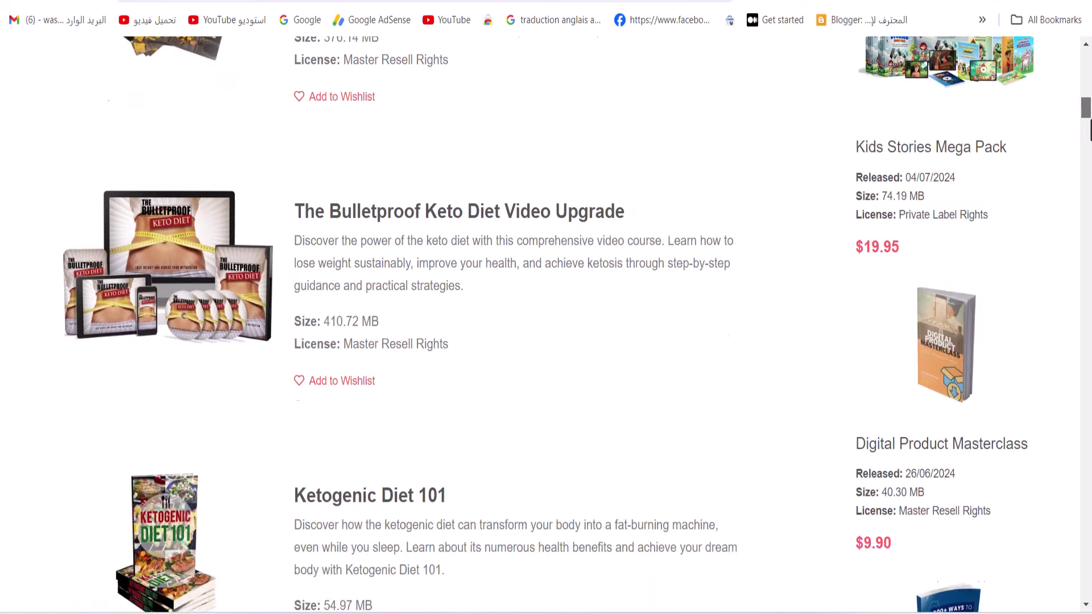
pyautogui.scroll(15, 546, 319)
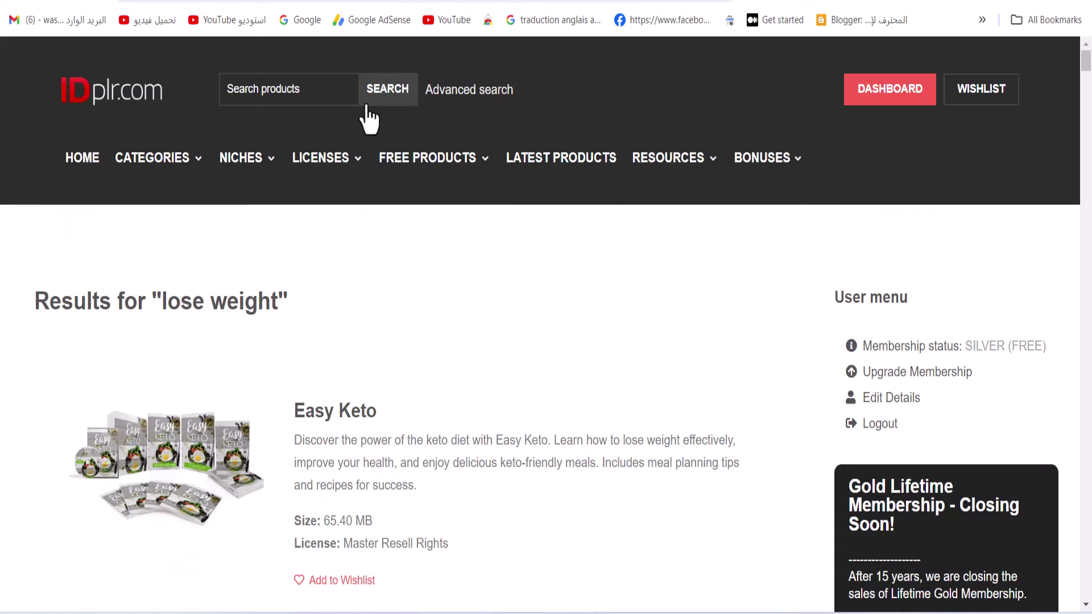
# Open the Latest products page and examine the listed products with their licenses and prices
pyautogui.click(545, 180)
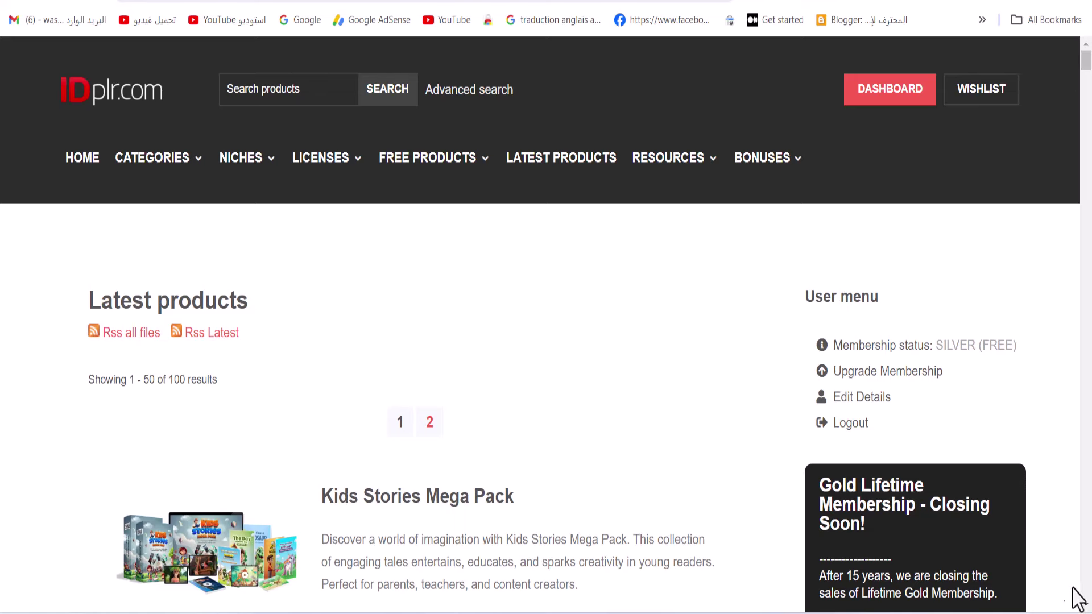
pyautogui.scroll(-6, 1077, 600)
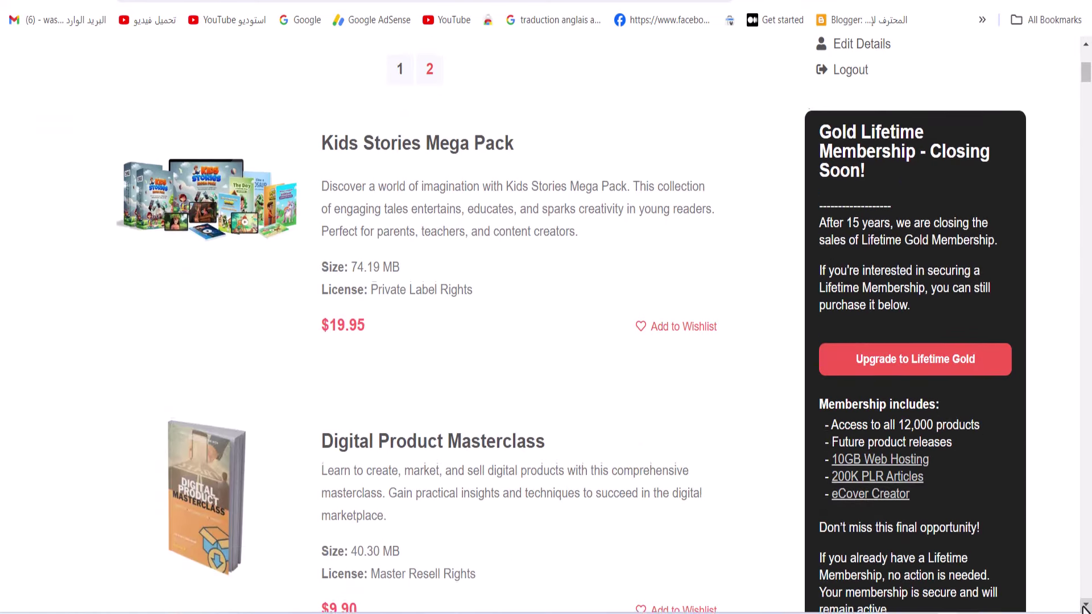
pyautogui.scroll(-1, 1083, 607)
pyautogui.scroll(-4, 1081, 609)
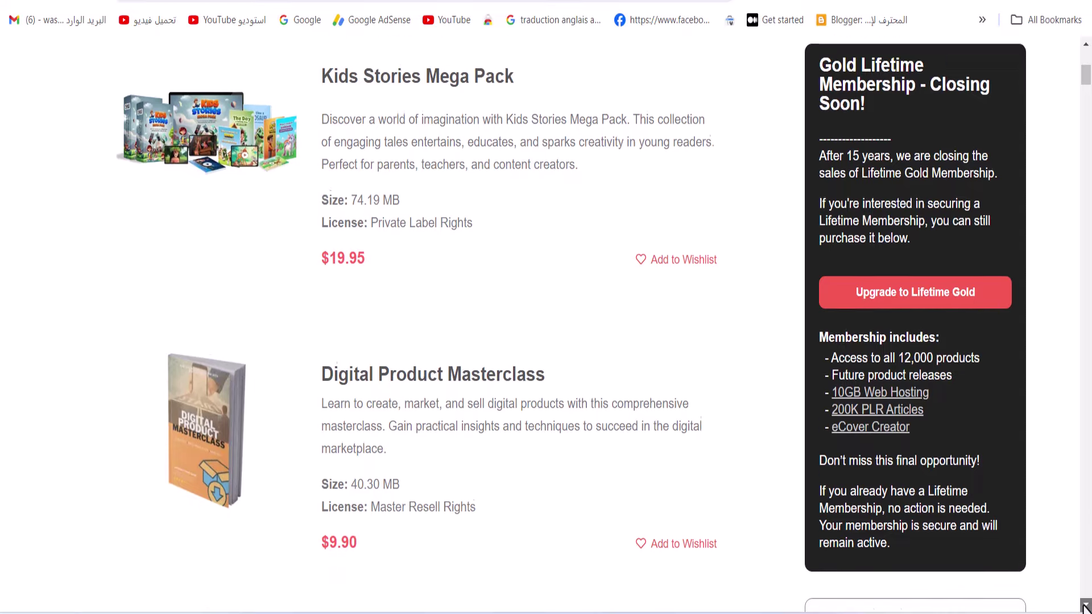
pyautogui.scroll(-6, 1085, 607)
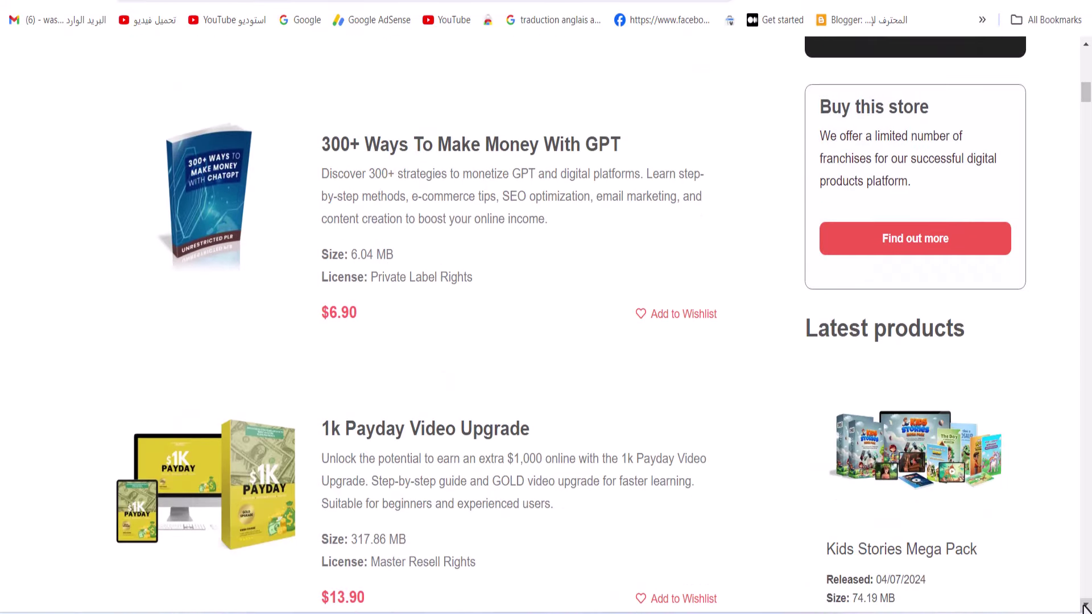
pyautogui.scroll(-7, 463, 482)
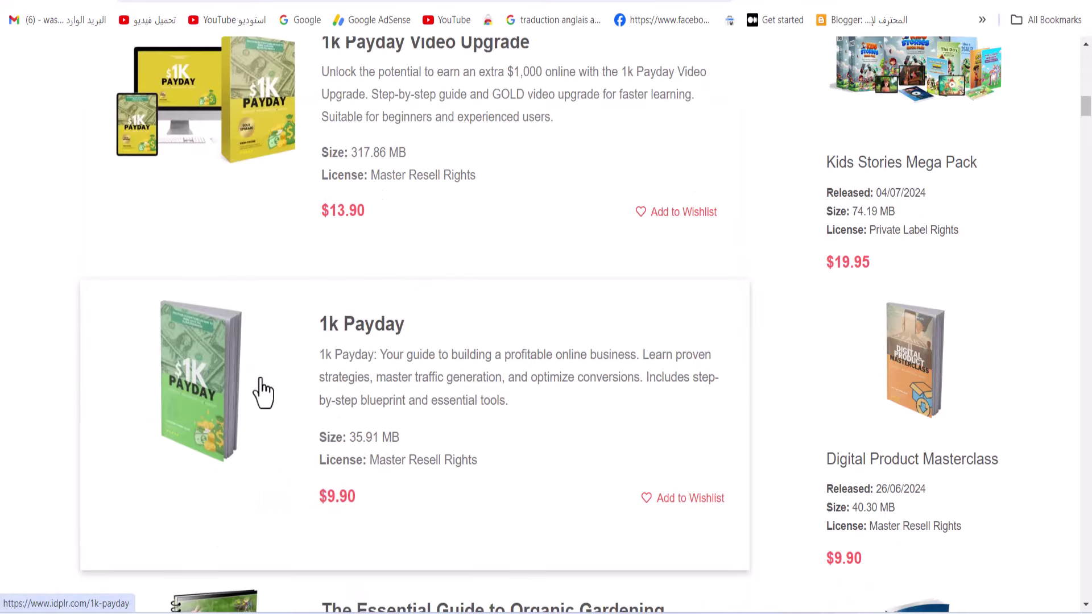
pyautogui.scroll(-16, 341, 443)
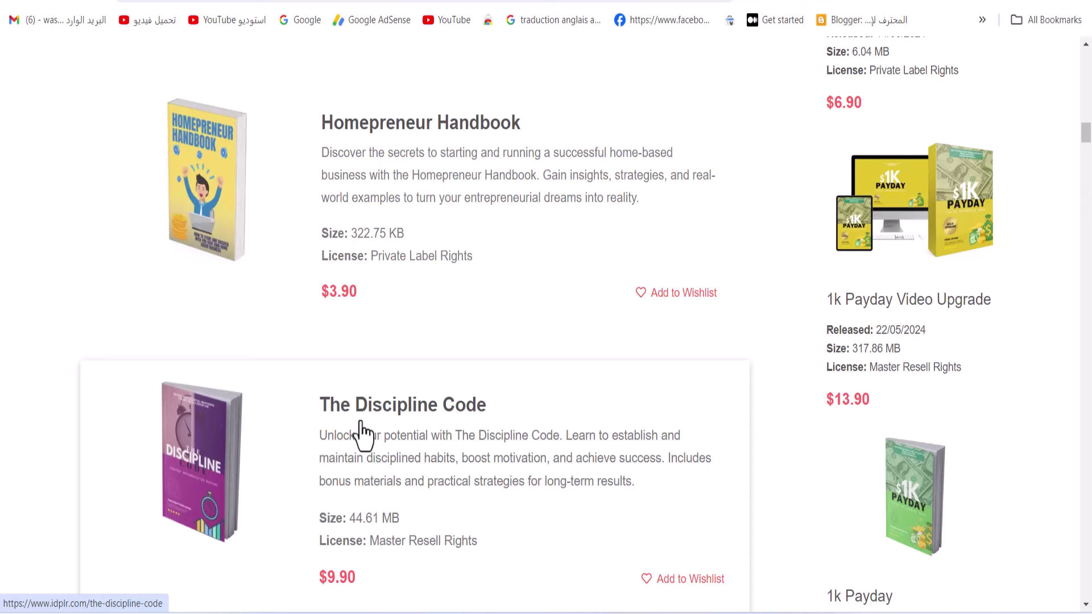
pyautogui.scroll(-7, 475, 448)
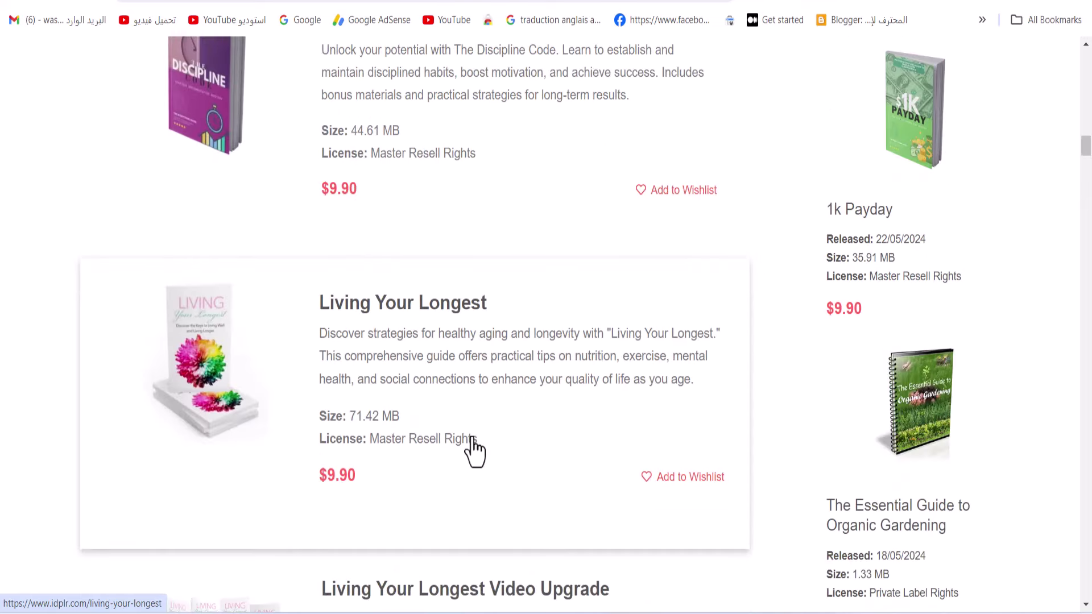
pyautogui.scroll(-7, 442, 426)
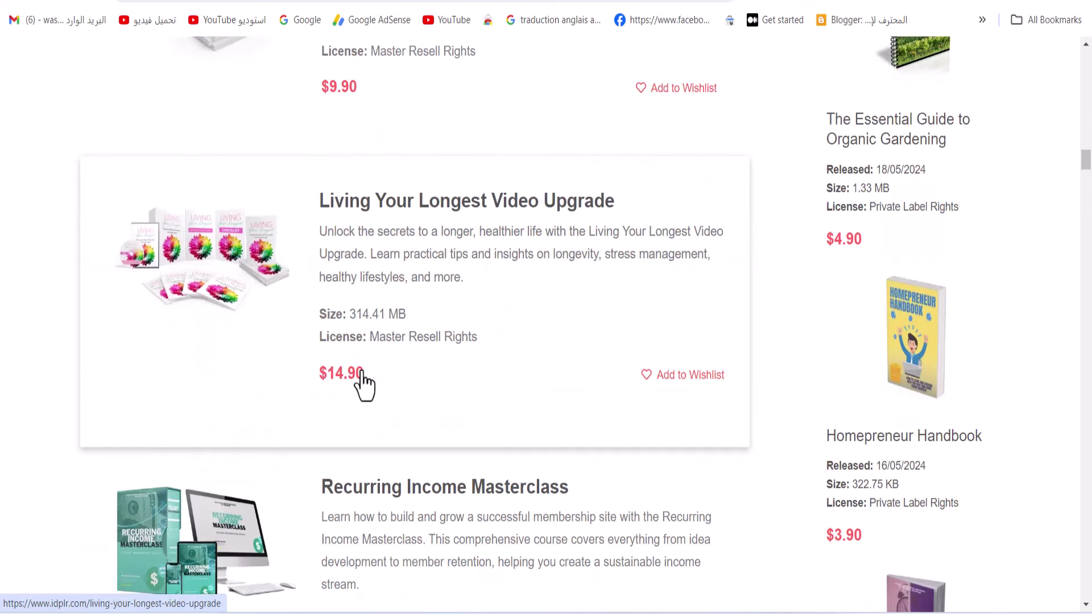
pyautogui.scroll(-7, 353, 391)
# Find Nutritious Appetite in the "lose weight" search results and open its product page in a new tab
pyautogui.scroll(-20, 900, 234)
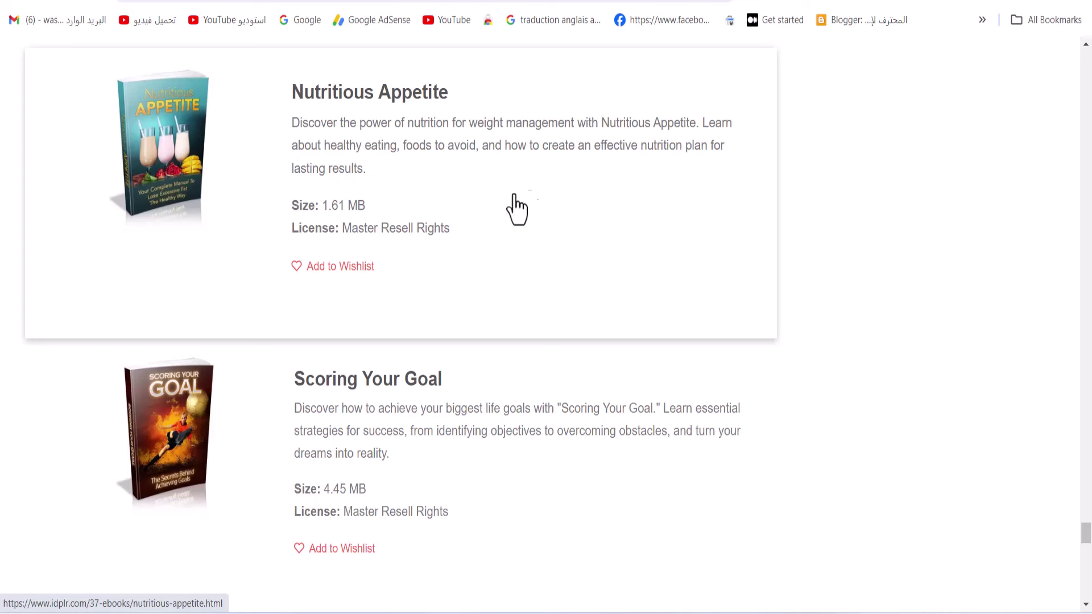
pyautogui.rightClick(376, 139)
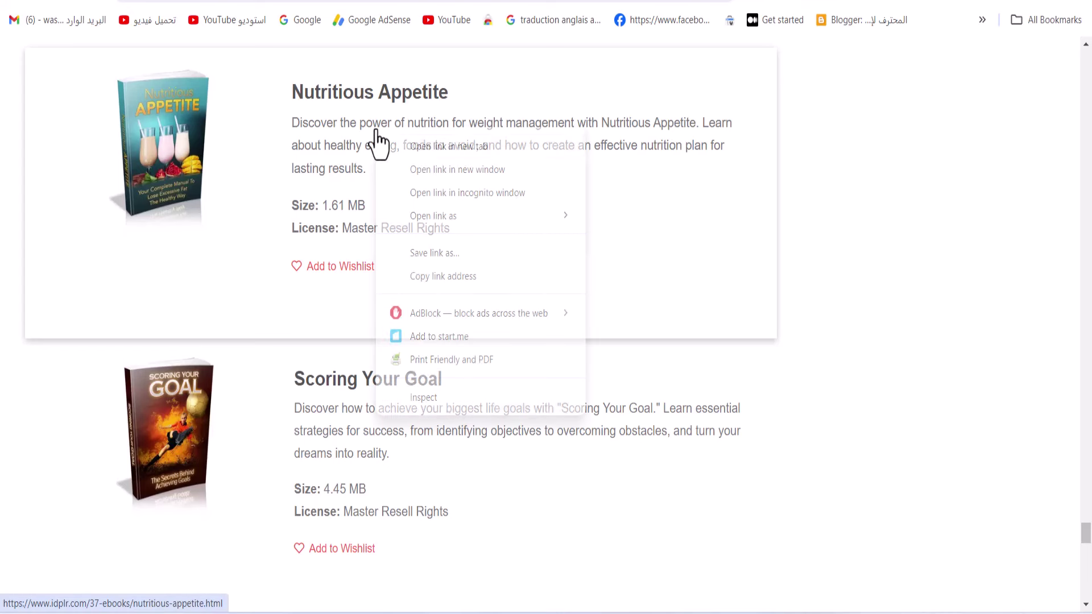
pyautogui.click(412, 151)
# Open the Easy Keto product page from the "lose weight" search results in a new tab
pyautogui.scroll(3, 450, 294)
pyautogui.scroll(10, 450, 294)
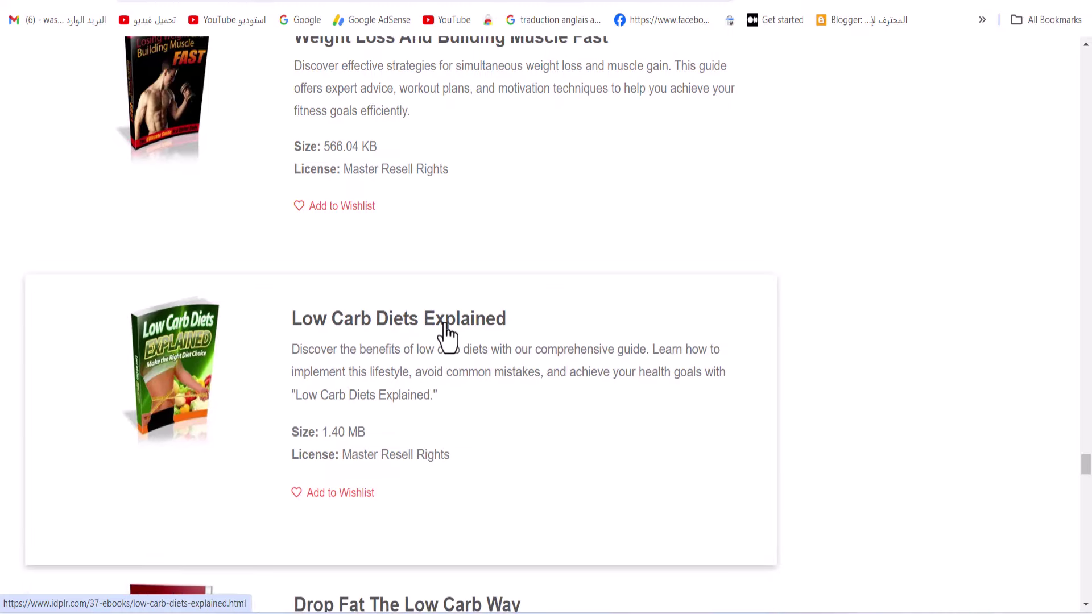
pyautogui.scroll(15, 447, 336)
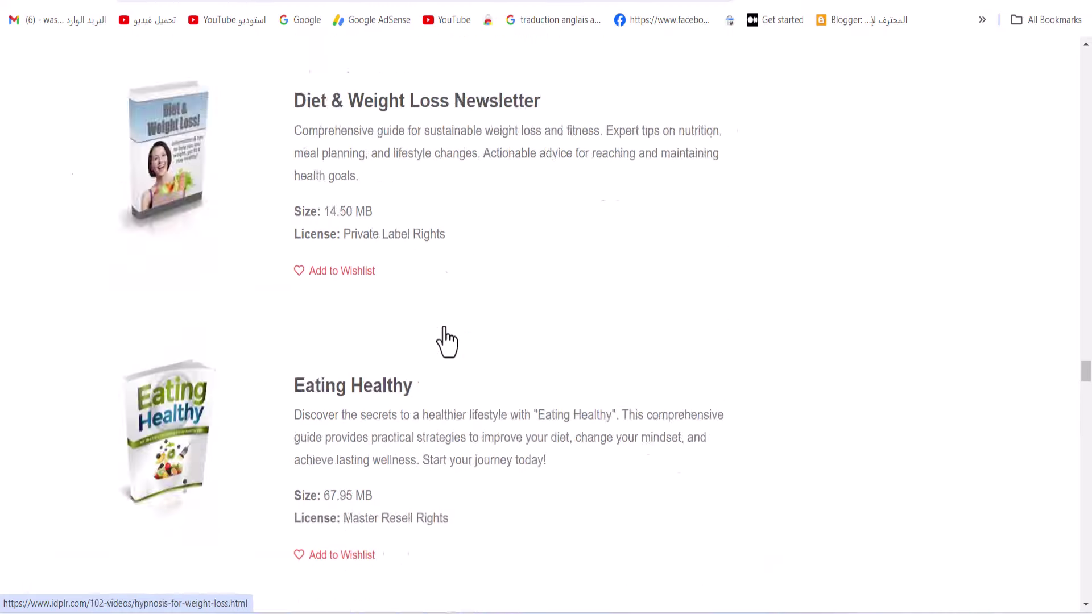
pyautogui.scroll(20, 445, 341)
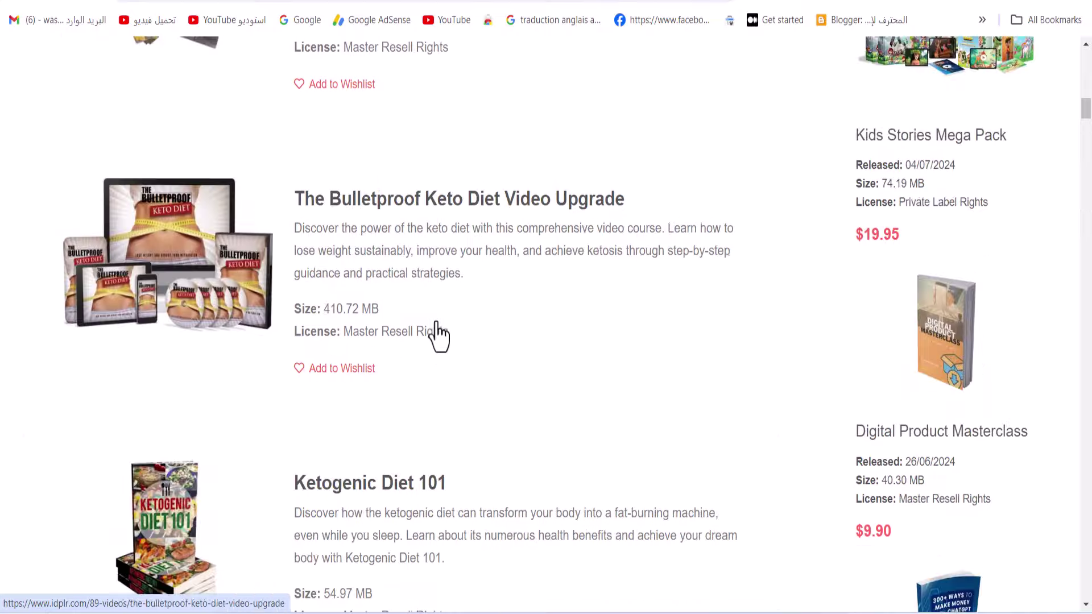
pyautogui.scroll(2, 439, 335)
pyautogui.scroll(-7, 421, 284)
pyautogui.scroll(7, 404, 301)
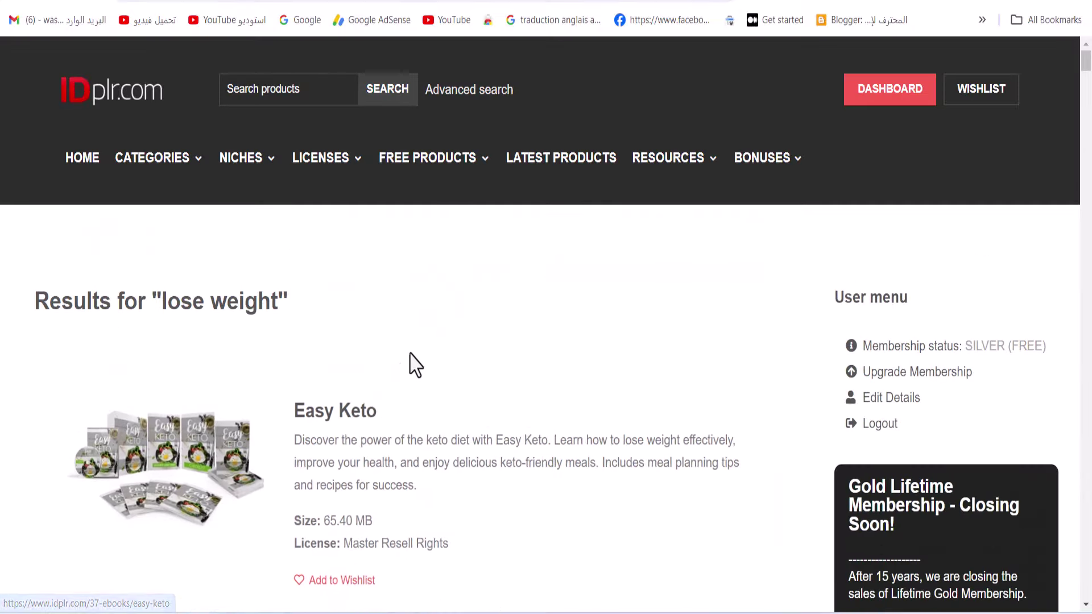
pyautogui.scroll(-7, 338, 413)
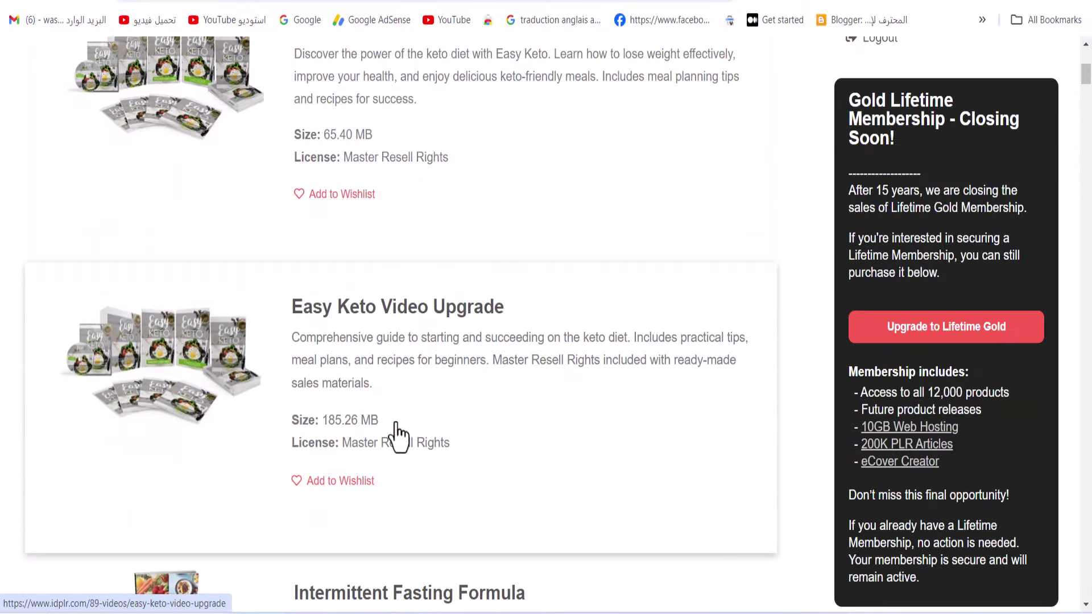
pyautogui.scroll(7, 390, 441)
pyautogui.rightClick(333, 412)
pyautogui.click(385, 134)
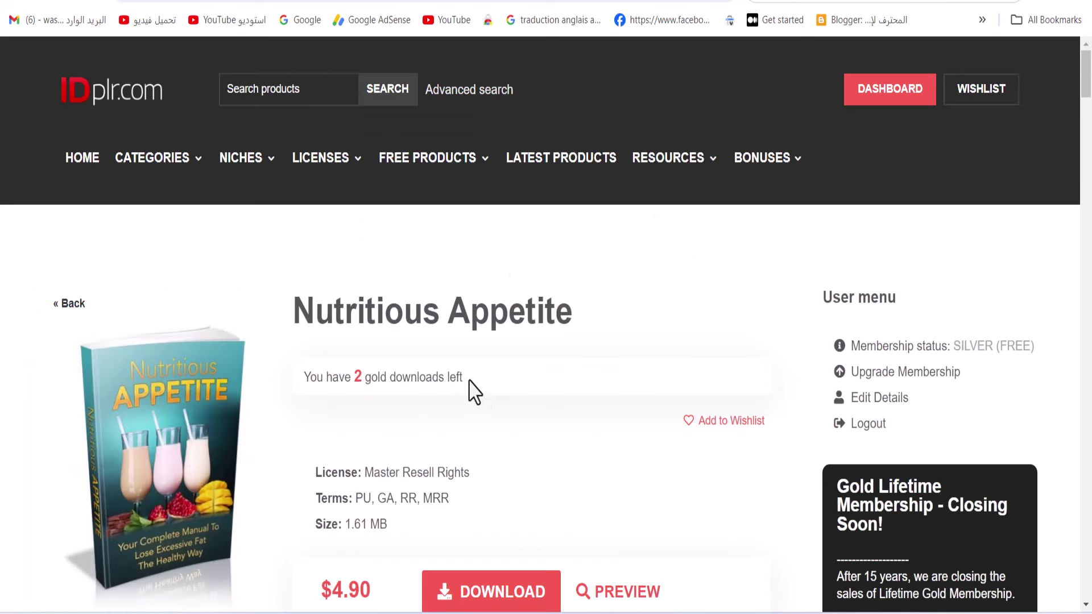
# Check the remaining gold downloads and license details for Nutritious Appetite, and download the product
pyautogui.moveTo(470, 380); pyautogui.dragTo(289, 381)
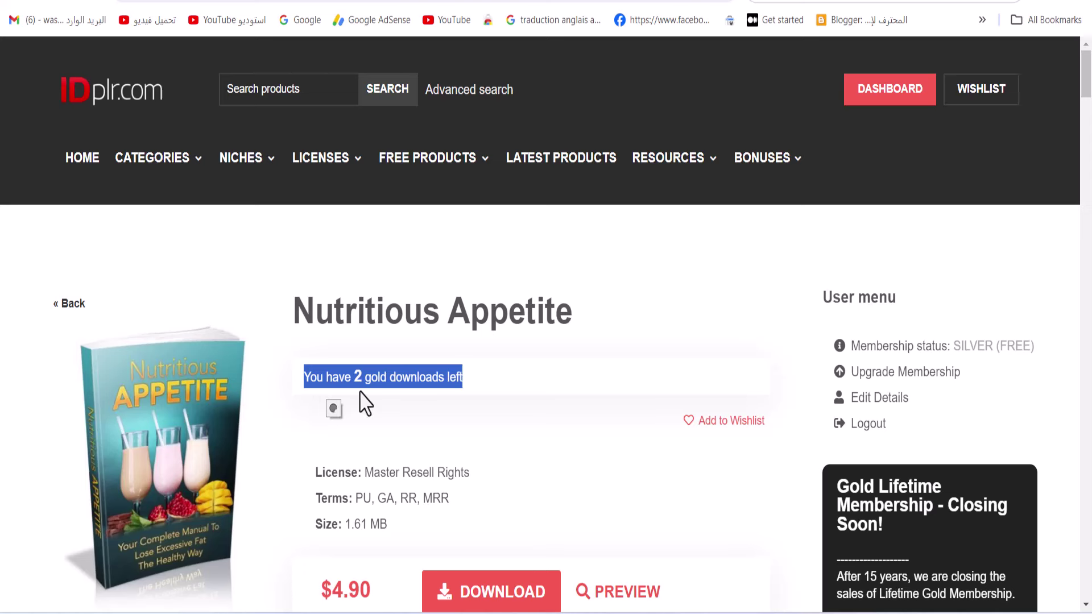
pyautogui.click(490, 395)
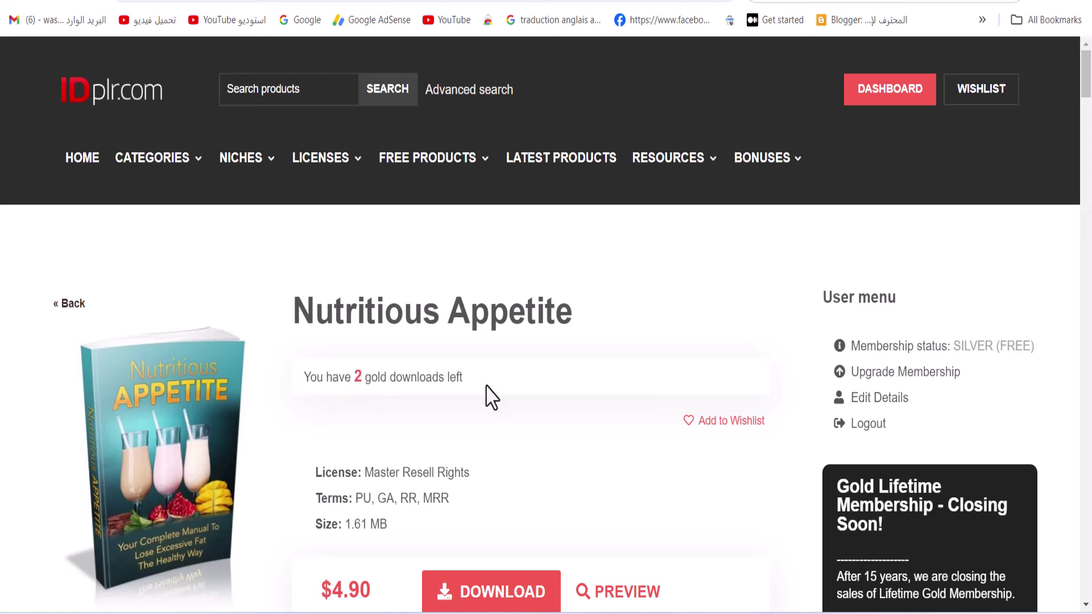
pyautogui.moveTo(289, 499); pyautogui.dragTo(378, 532)
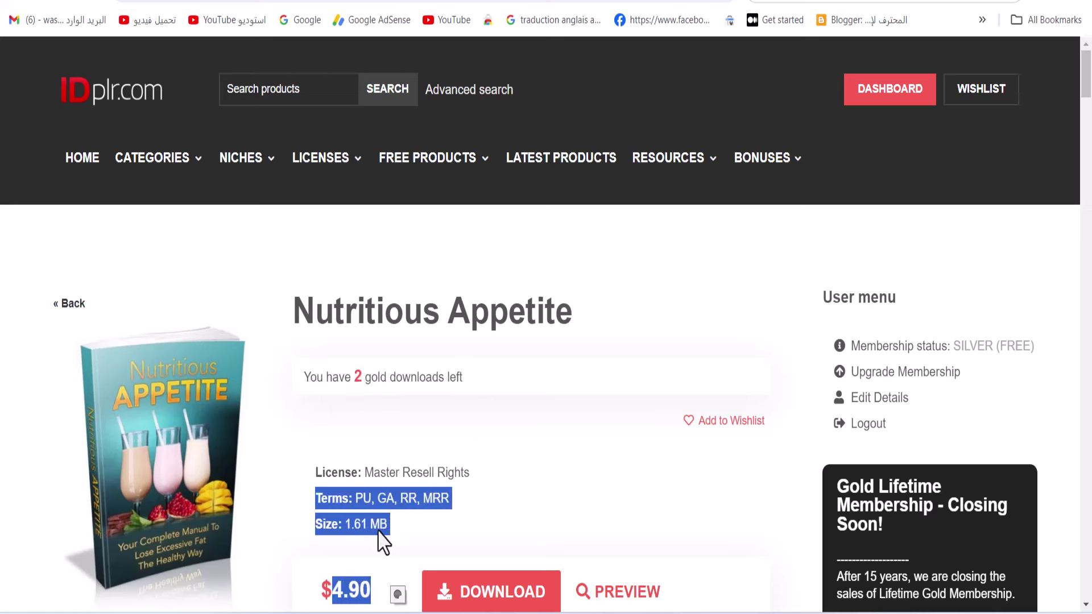
pyautogui.scroll(-4, 1083, 51)
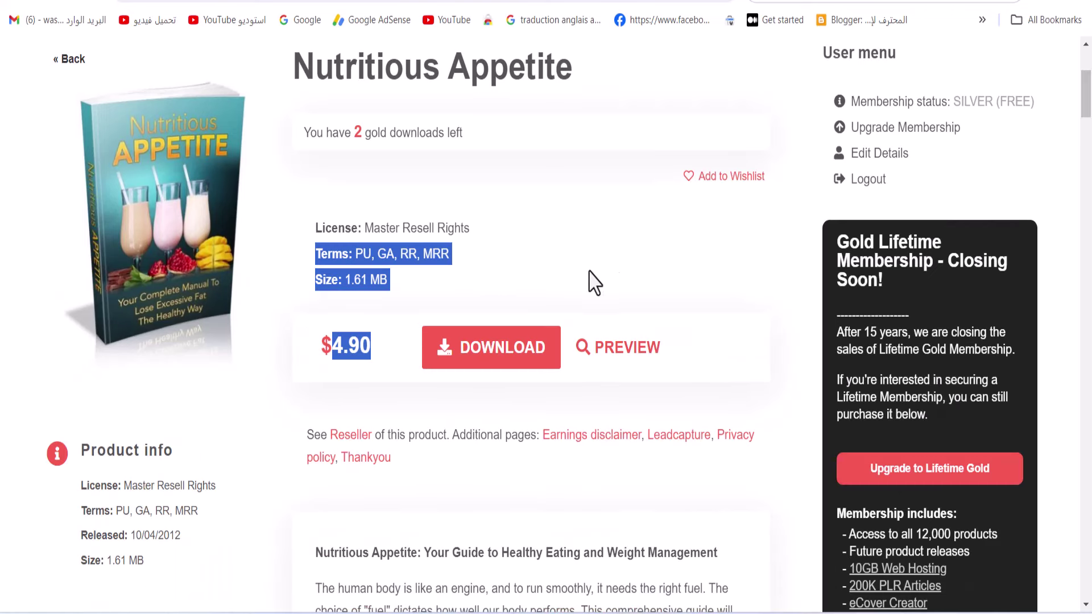
pyautogui.click(443, 283)
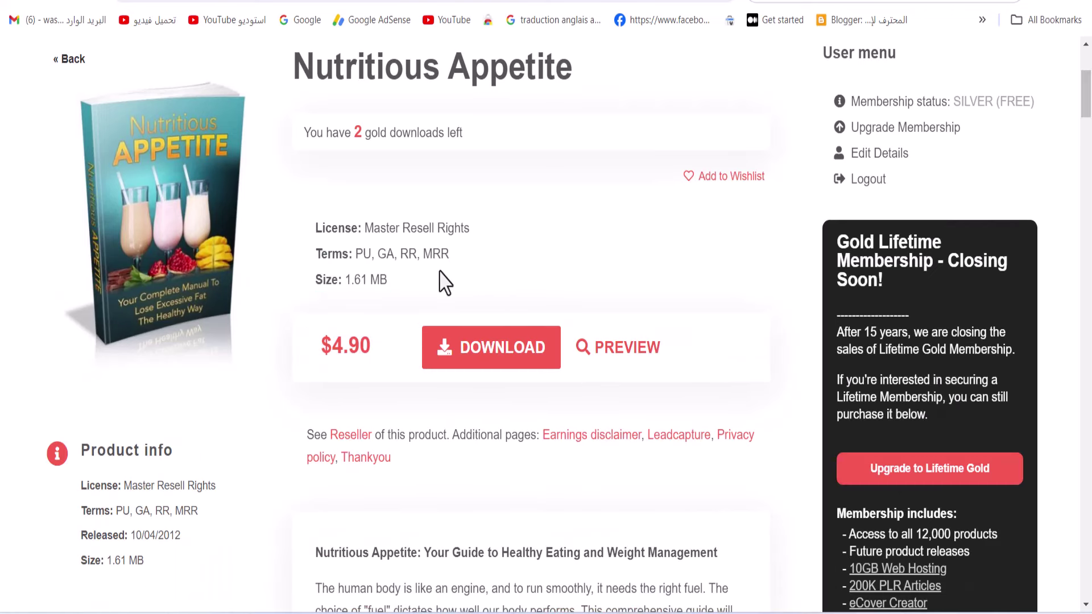
pyautogui.click(463, 365)
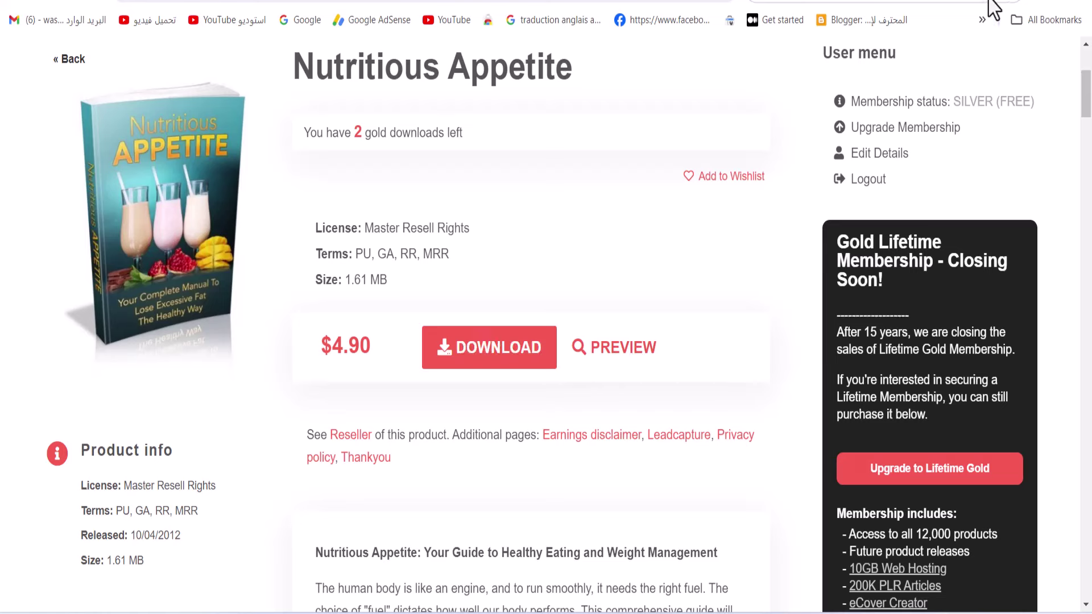
pyautogui.click(1014, 6)
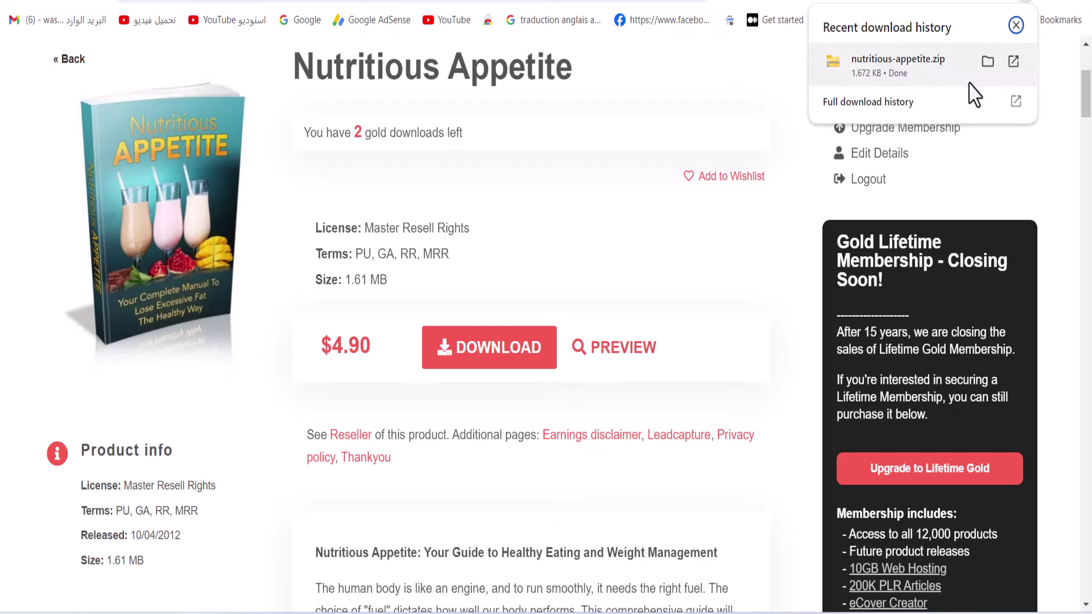
# Highlight the product page's full Terms list to review the permitted and prohibited uses
pyautogui.moveTo(1088, 111); pyautogui.dragTo(1082, 190)
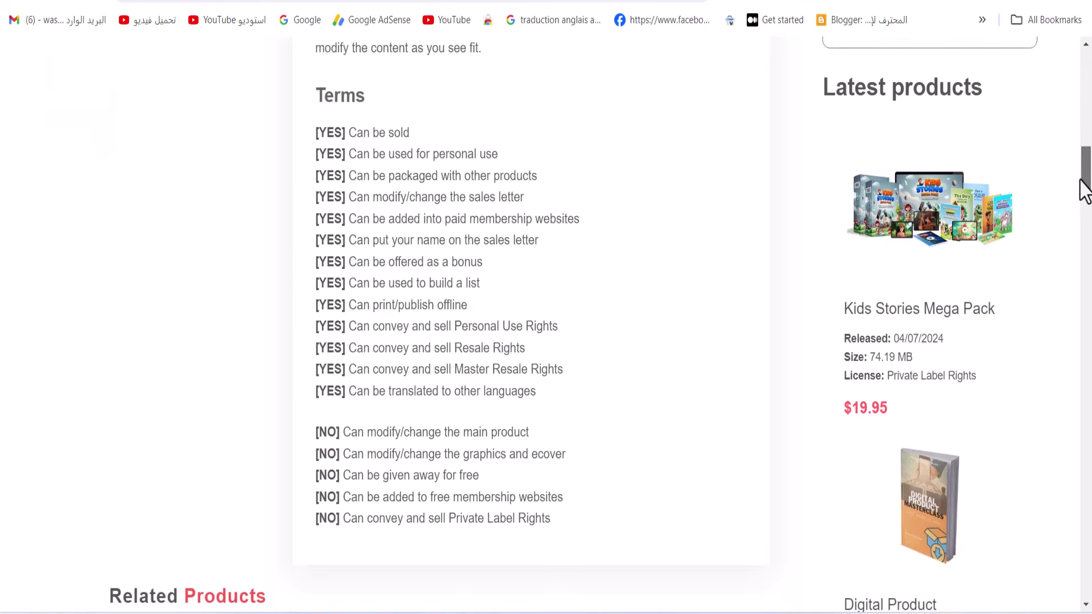
pyautogui.moveTo(324, 97); pyautogui.dragTo(590, 447)
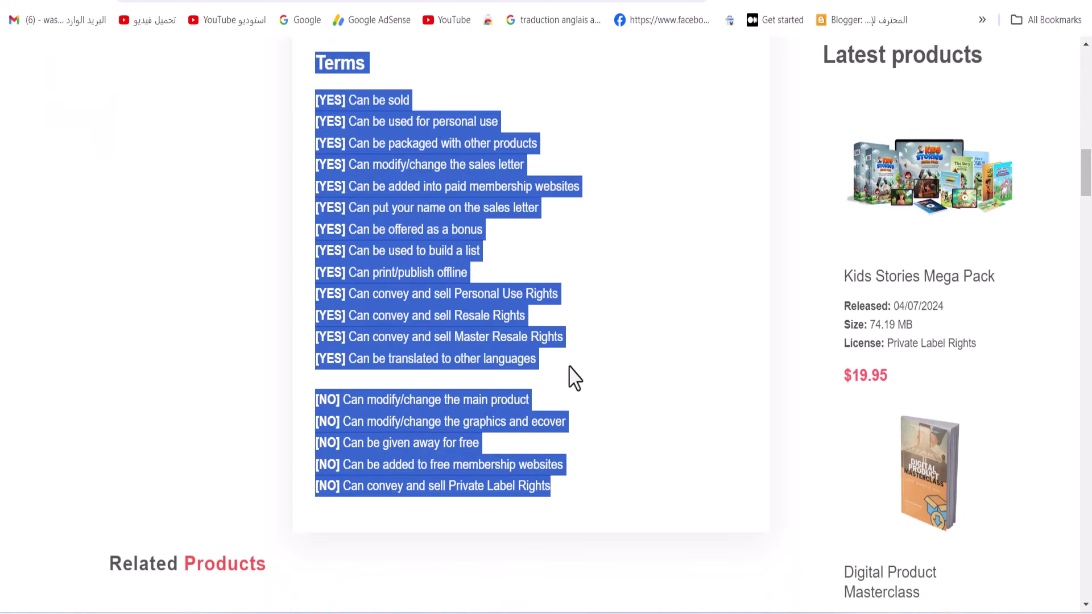
pyautogui.scroll(15, 576, 377)
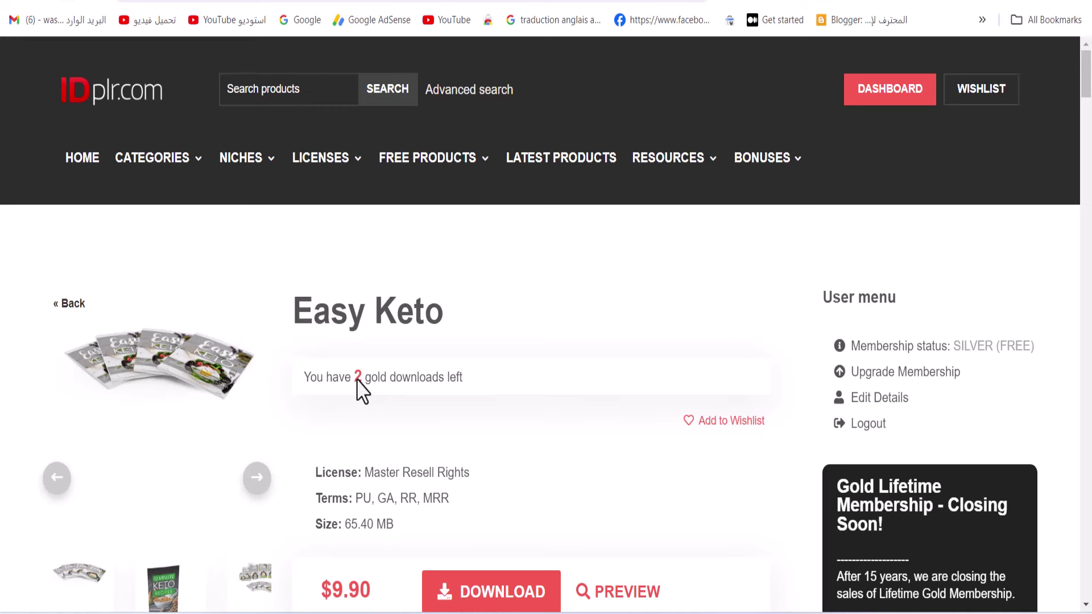
# Download the Easy Keto product after checking its gold downloads left, and open the full download history
pyautogui.moveTo(338, 376); pyautogui.dragTo(484, 380)
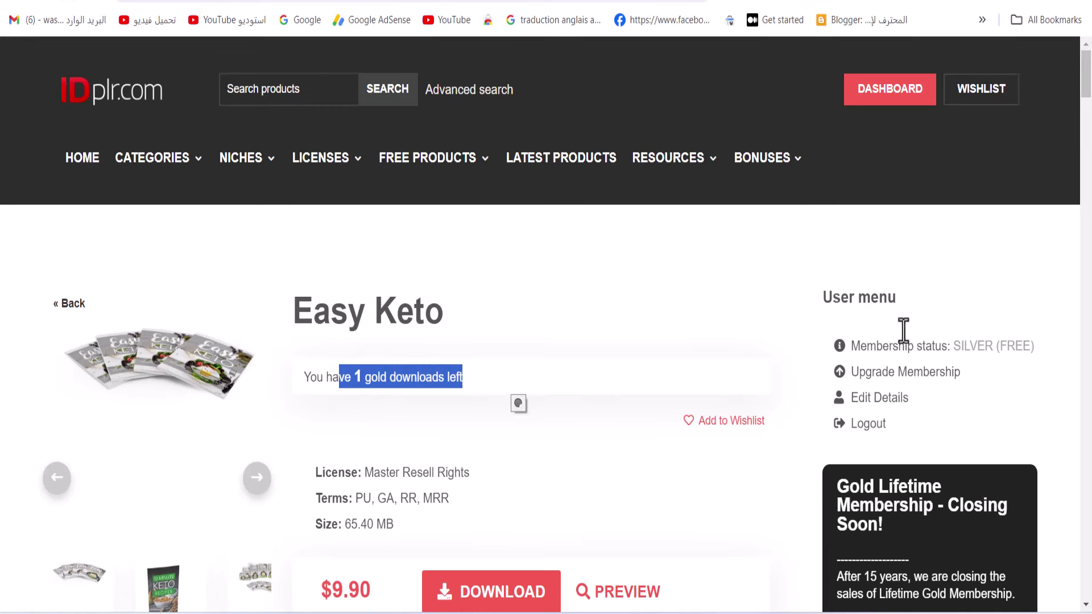
pyautogui.scroll(-3, 518, 403)
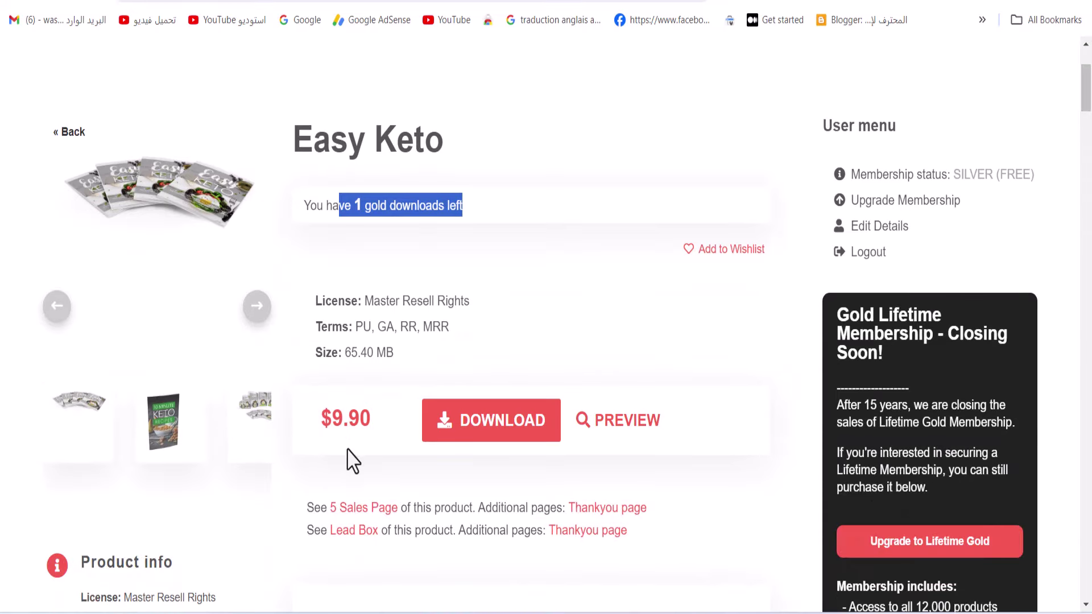
pyautogui.click(494, 433)
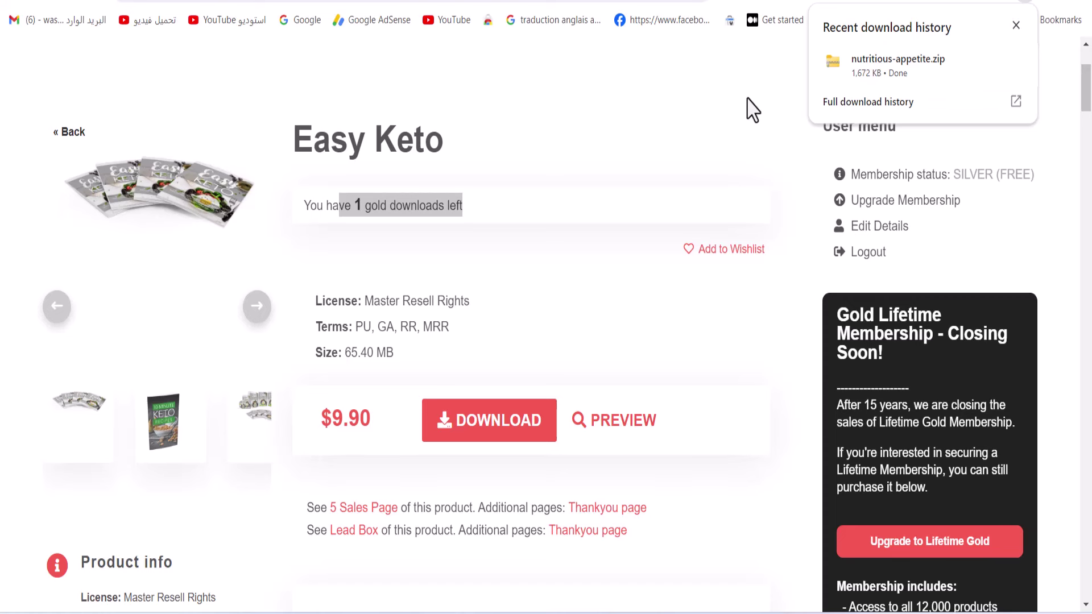
pyautogui.click(1013, 108)
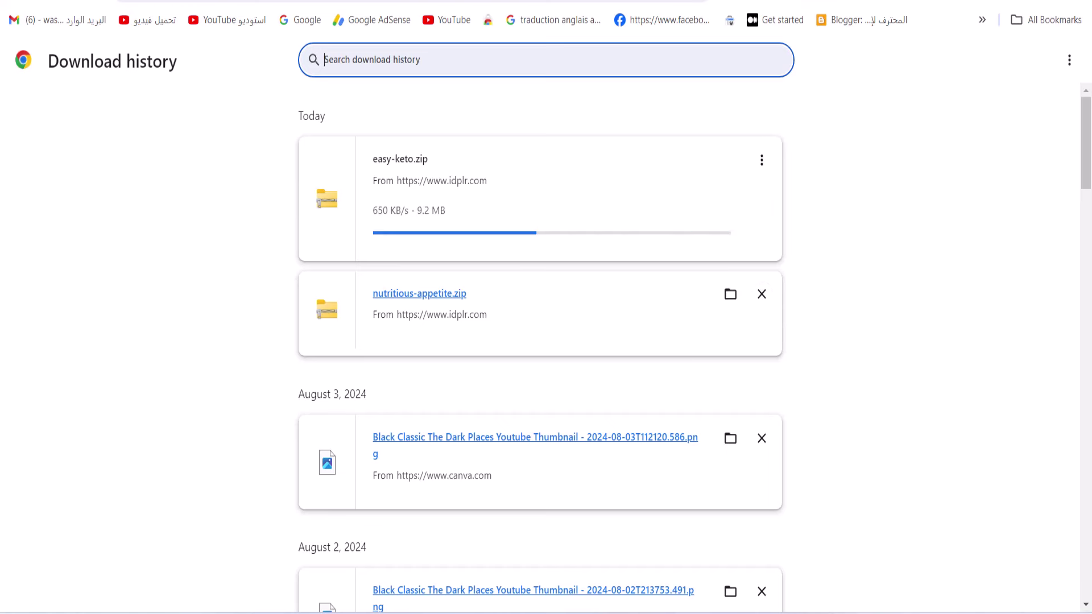
# Review the license, terms and size on the Easy Keto page, and reopen the download history
pyautogui.hotkey('ctrl', 'w')
pyautogui.moveTo(448, 354); pyautogui.dragTo(300, 310)
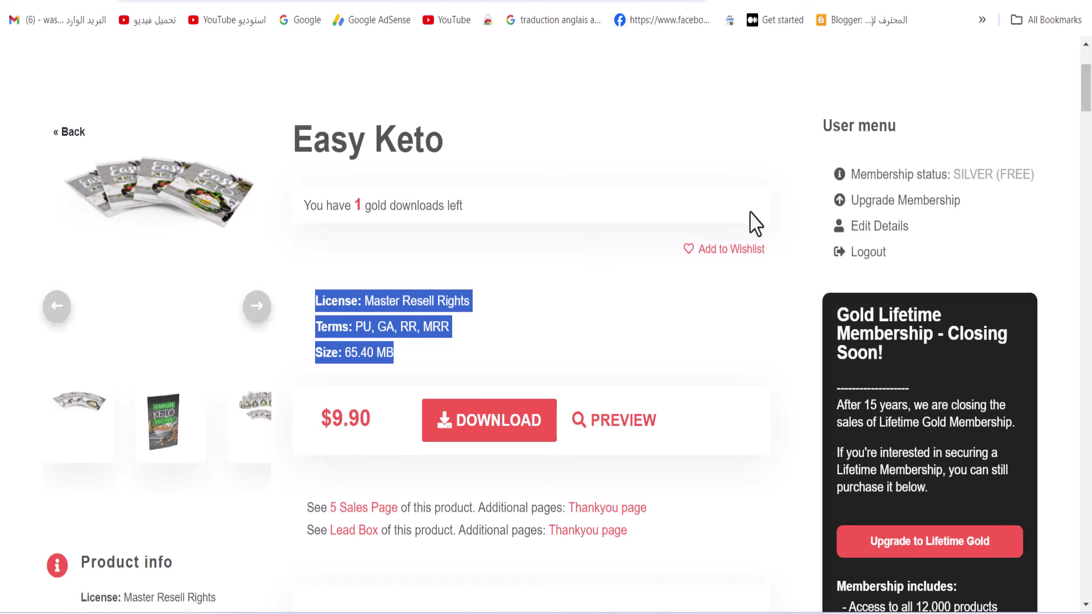
pyautogui.hotkey('ctrl', 'j')
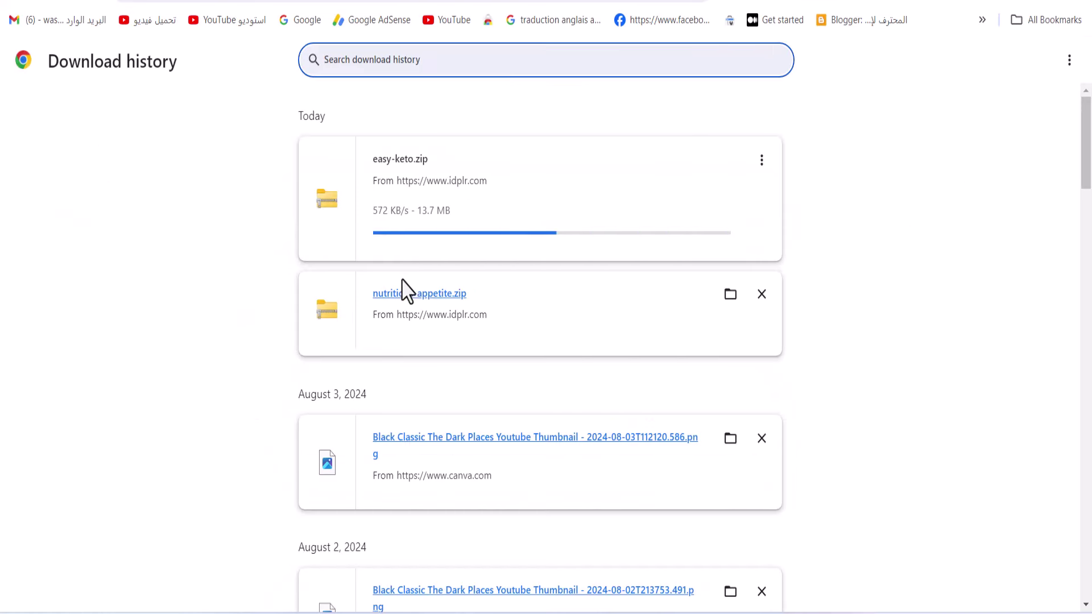
# Locate the downloaded nutritious-appetite archive in its folder and extract it with WinRAR to a folder called nutritious-appetite
pyautogui.click(731, 294)
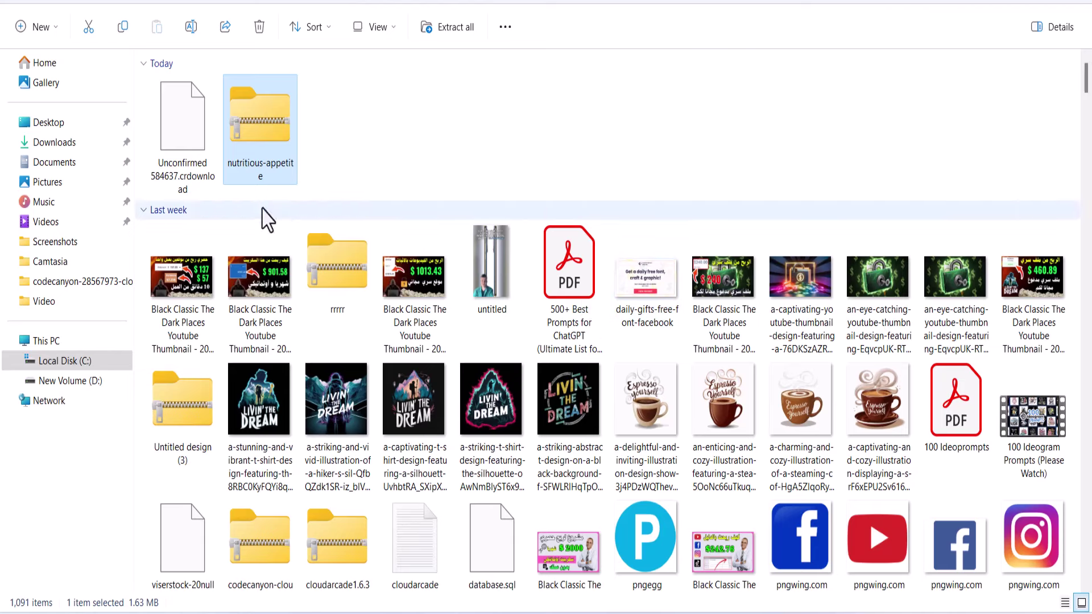
pyautogui.rightClick(271, 151)
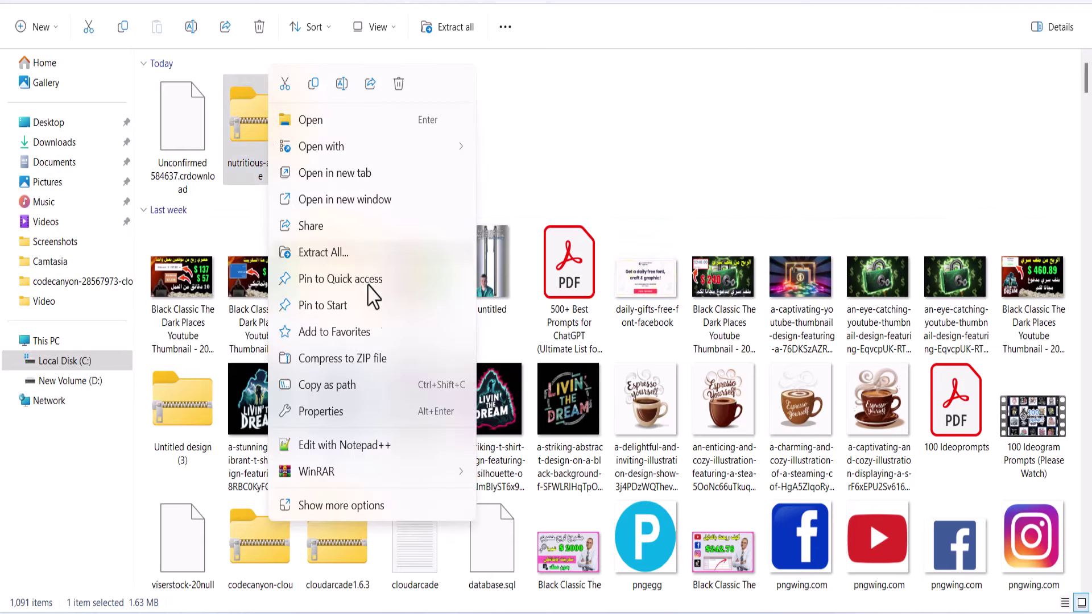
pyautogui.moveTo(448, 488)
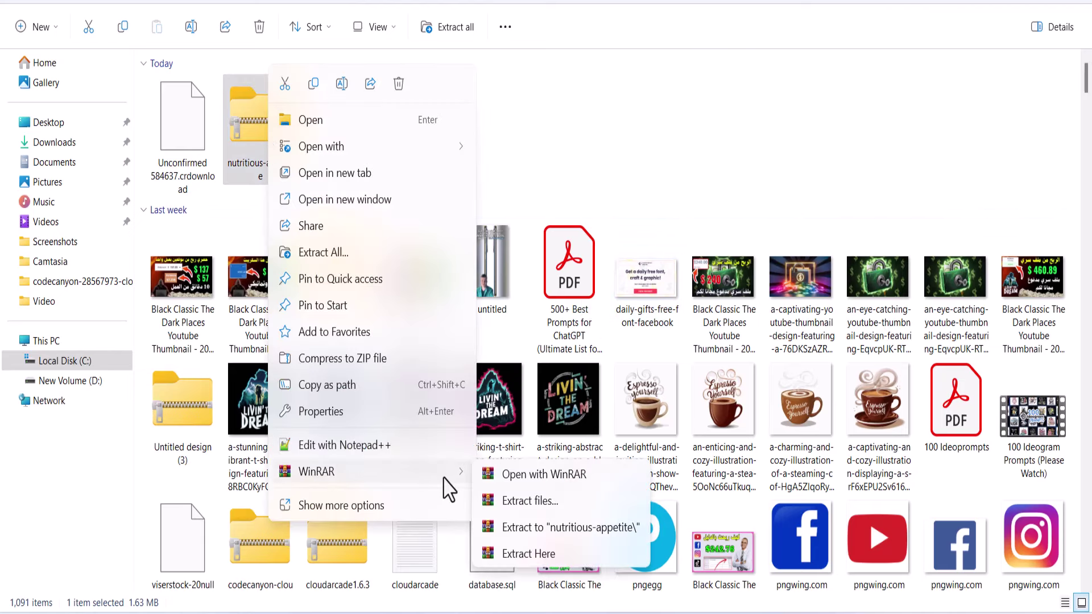
pyautogui.click(550, 530)
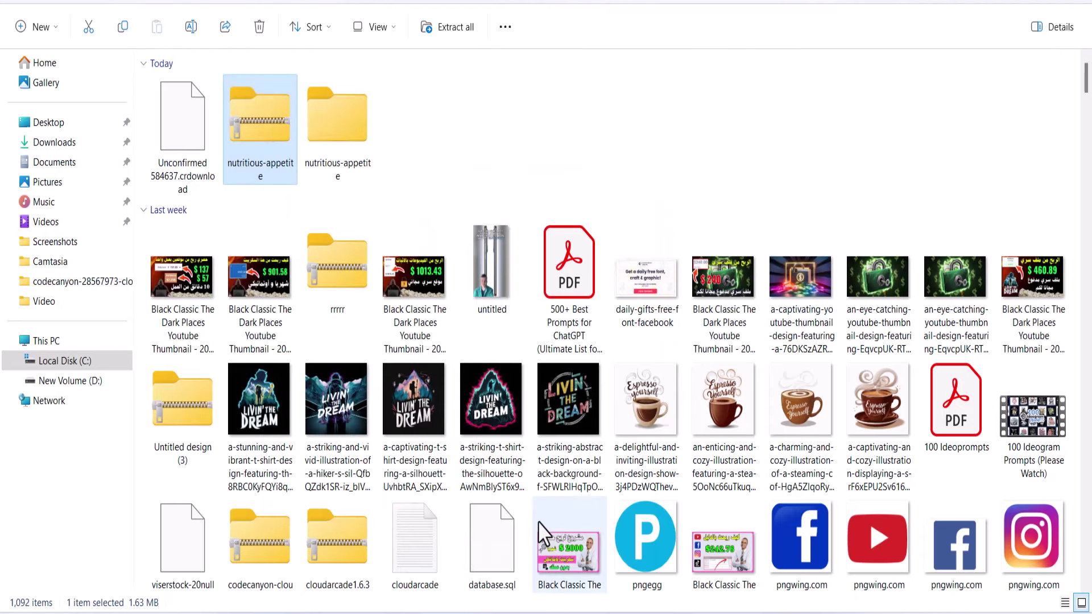
# Open the Nutritious Appetite PDF from the extracted NutritiousAppetite folder in the Chrome browser
pyautogui.doubleClick(340, 157)
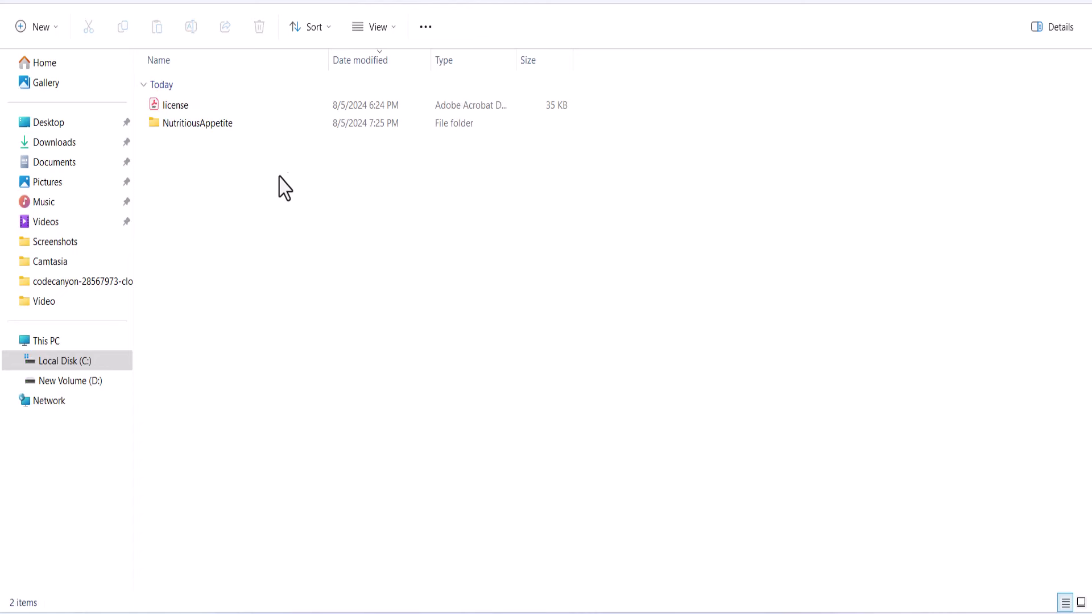
pyautogui.doubleClick(171, 125)
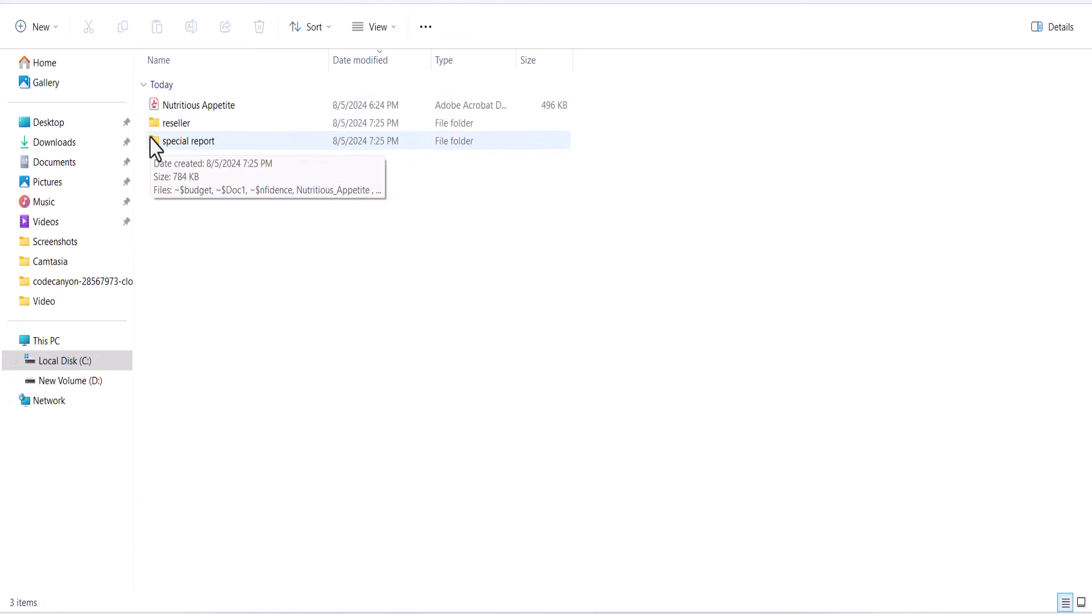
pyautogui.click(207, 107)
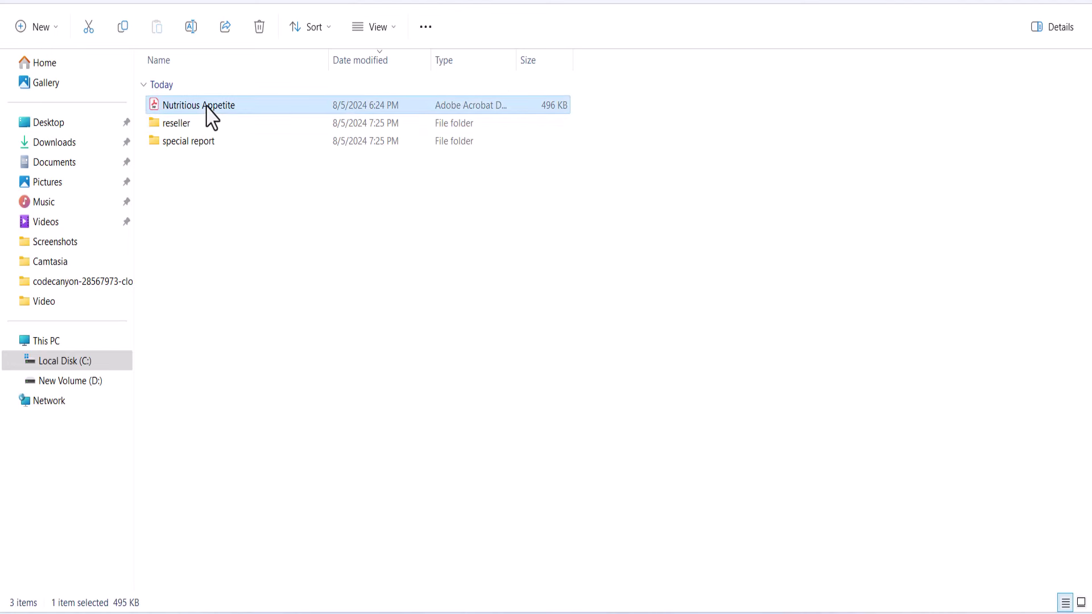
pyautogui.rightClick(211, 118)
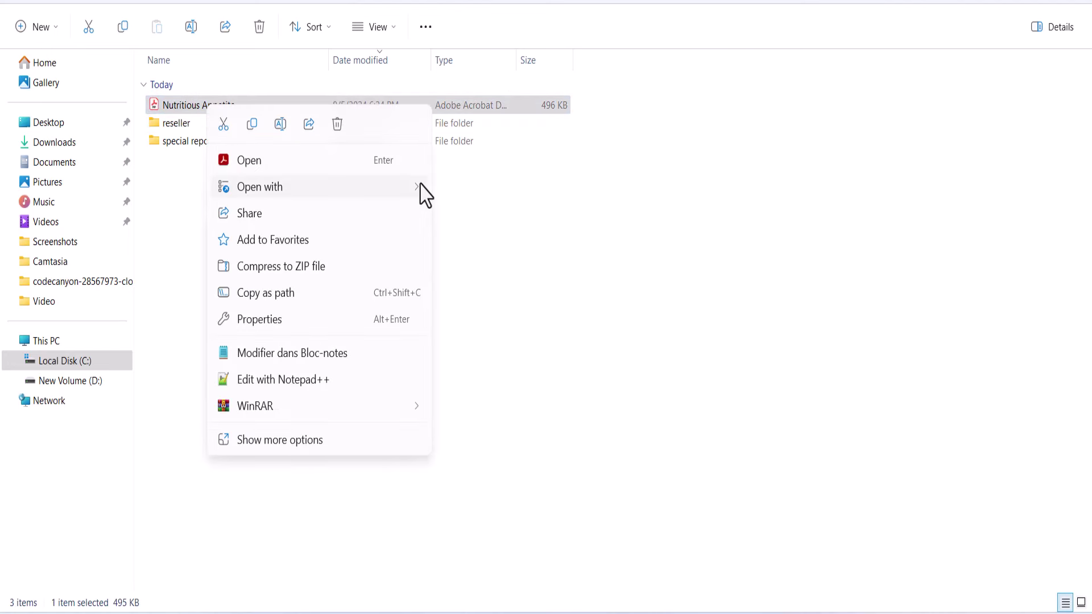
pyautogui.moveTo(425, 193)
pyautogui.click(535, 223)
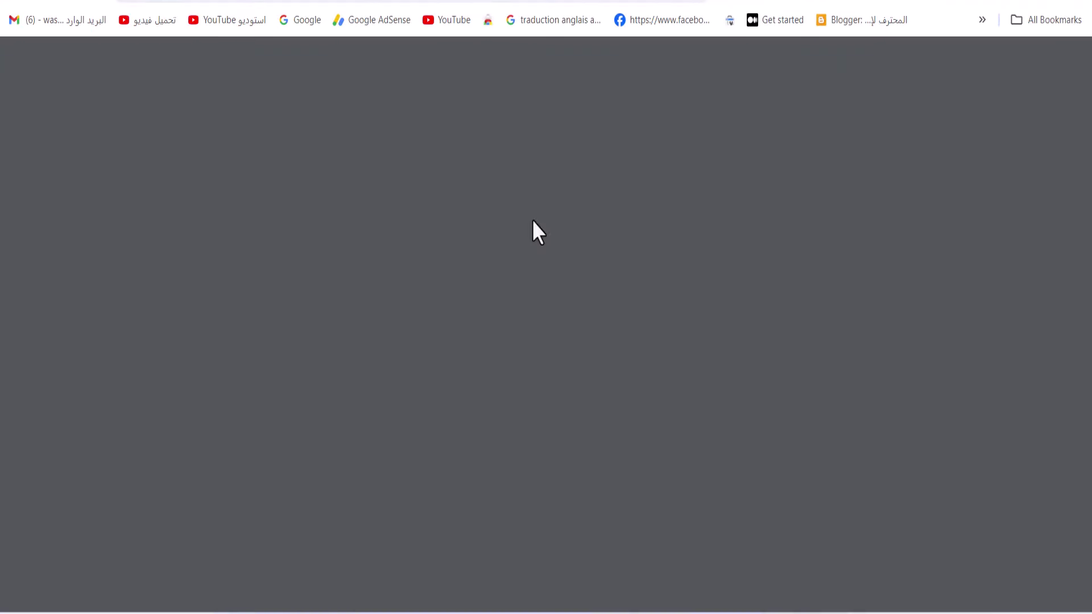
# Look through the Nutritious Appetite e-book's cover, table of contents and first chapter pages
pyautogui.scroll(-5, 119, 290)
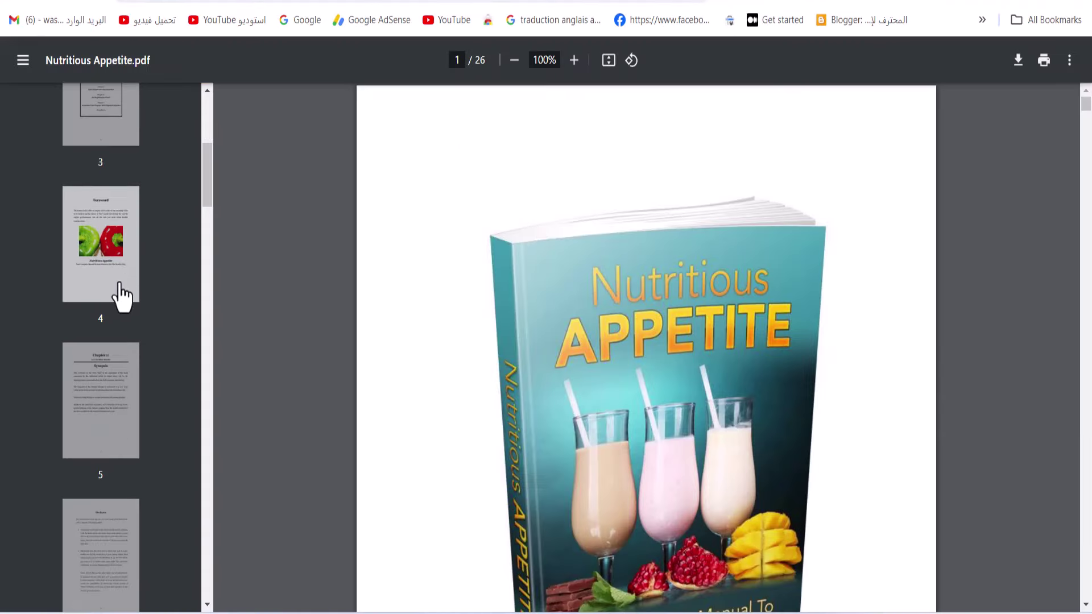
pyautogui.click(113, 279)
pyautogui.scroll(10, 568, 366)
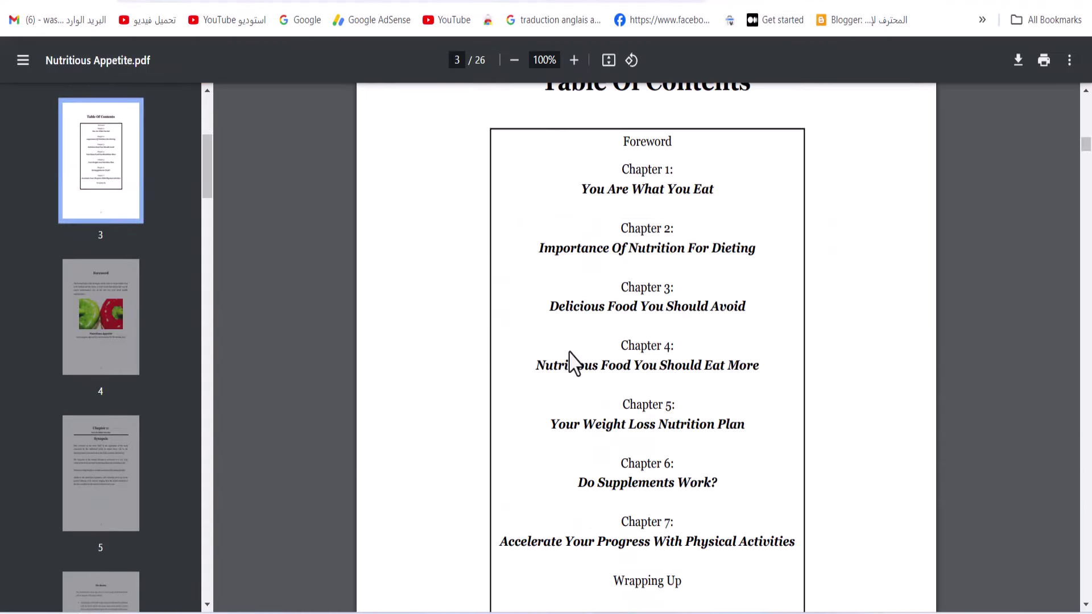
pyautogui.scroll(-15, 569, 365)
pyautogui.scroll(-15, 575, 364)
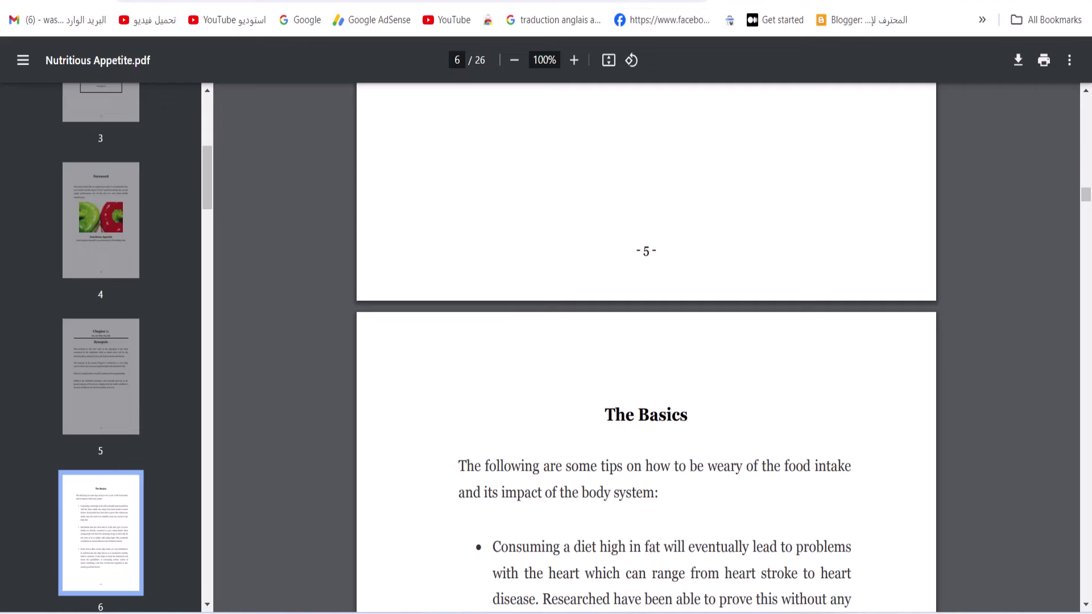
# Switch to Sejda, load the Nutritious Appetite PDF into its online PDF editor, and go to the Terms and Conditions page
pyautogui.click(785, 0)
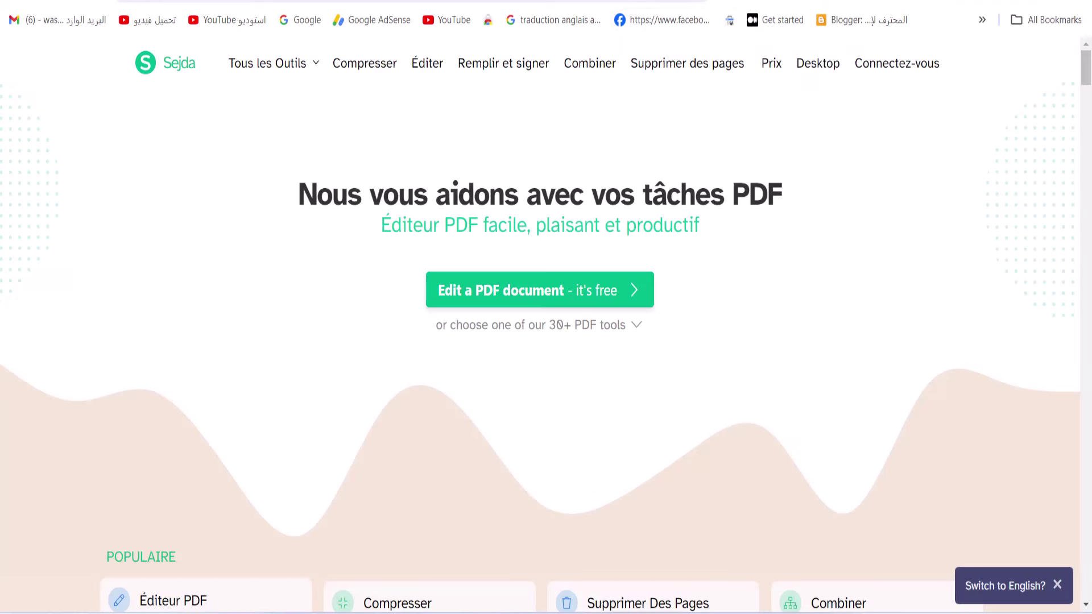
pyautogui.moveTo(277, 193); pyautogui.dragTo(787, 195)
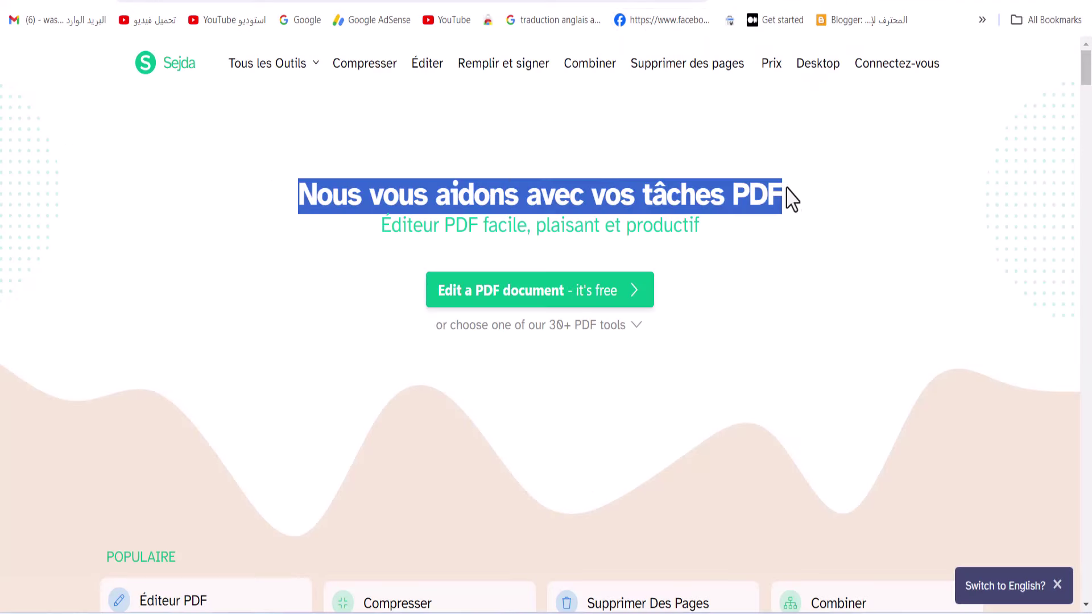
pyautogui.click(501, 301)
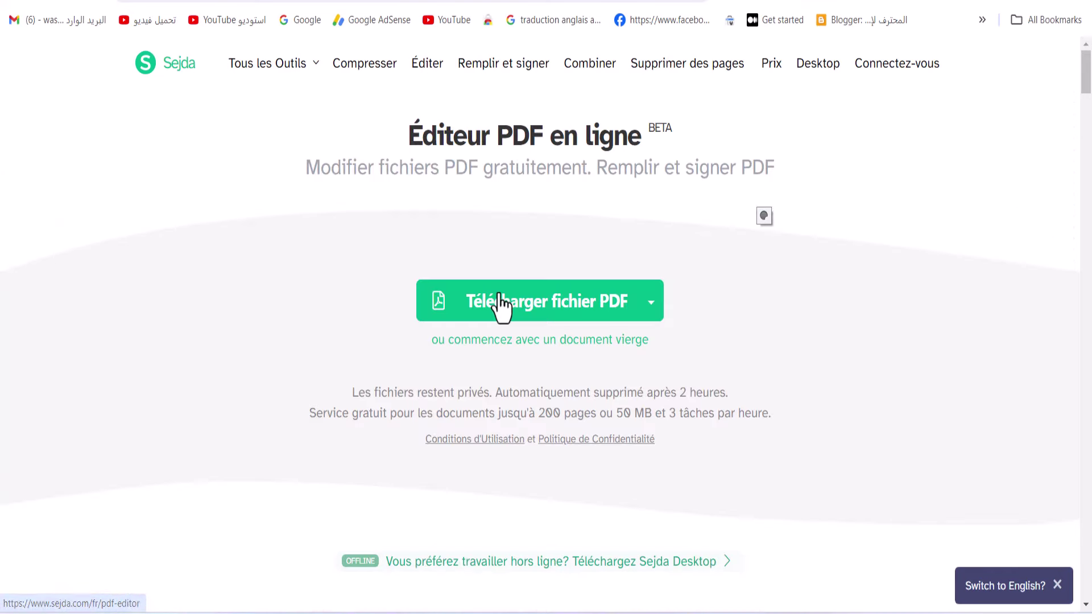
pyautogui.click(521, 330)
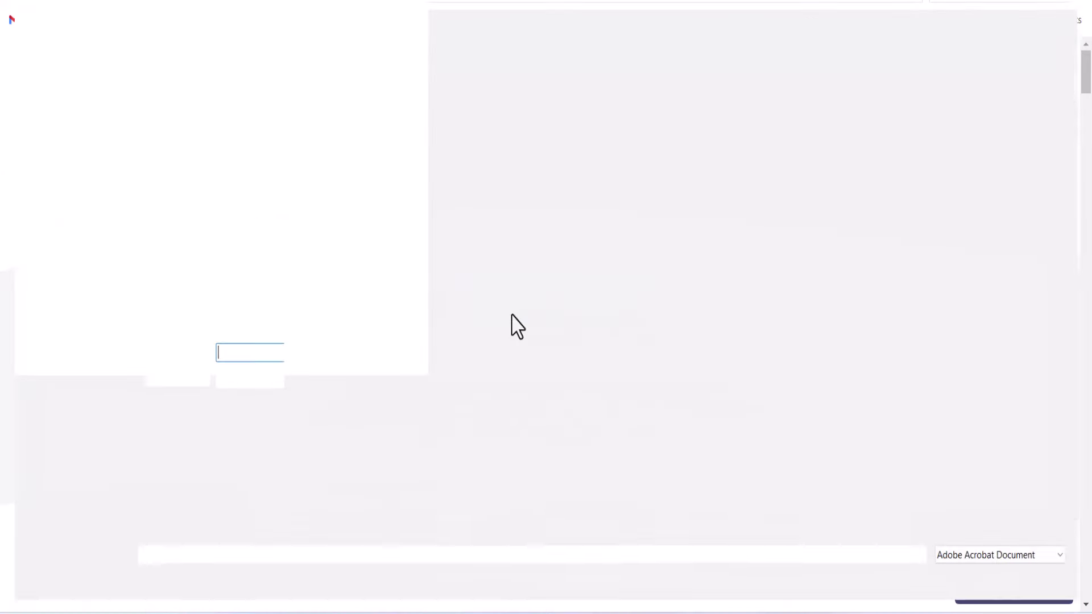
pyautogui.click(181, 122)
pyautogui.doubleClick(176, 112)
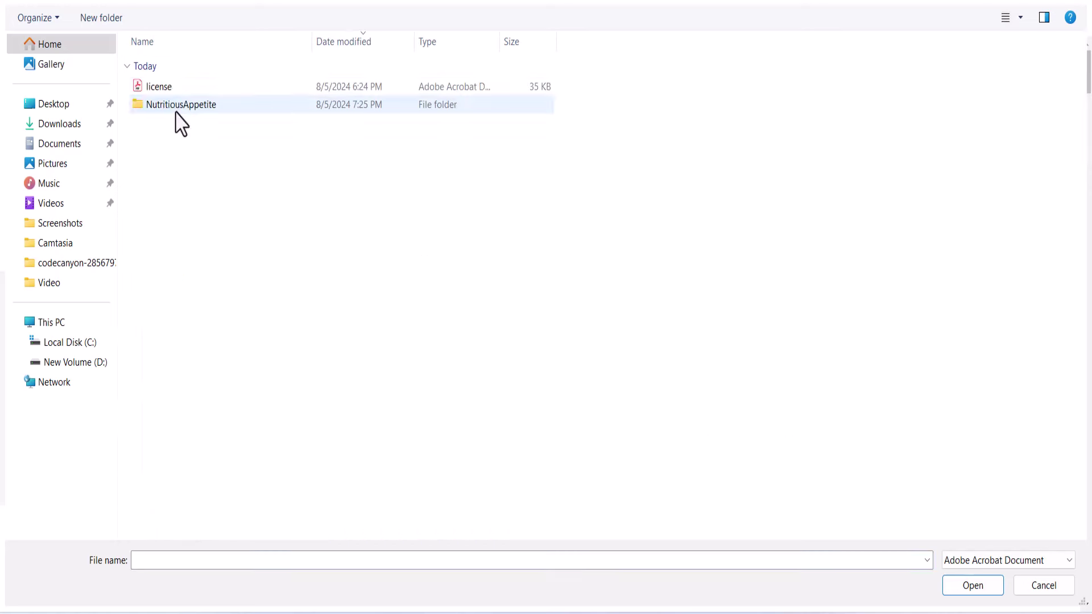
pyautogui.doubleClick(178, 107)
pyautogui.click(182, 86)
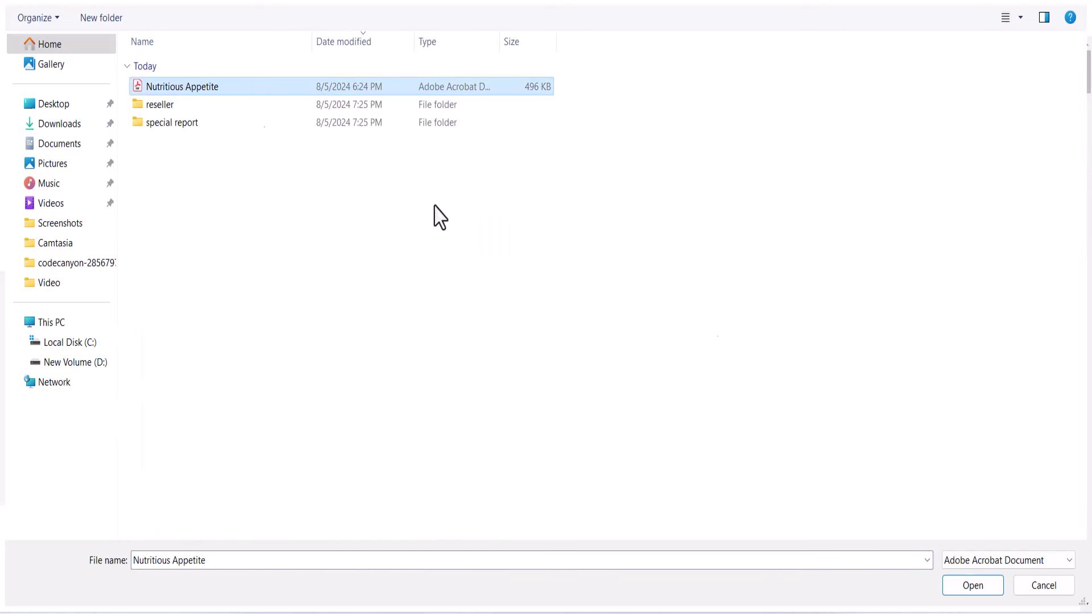
pyautogui.click(971, 576)
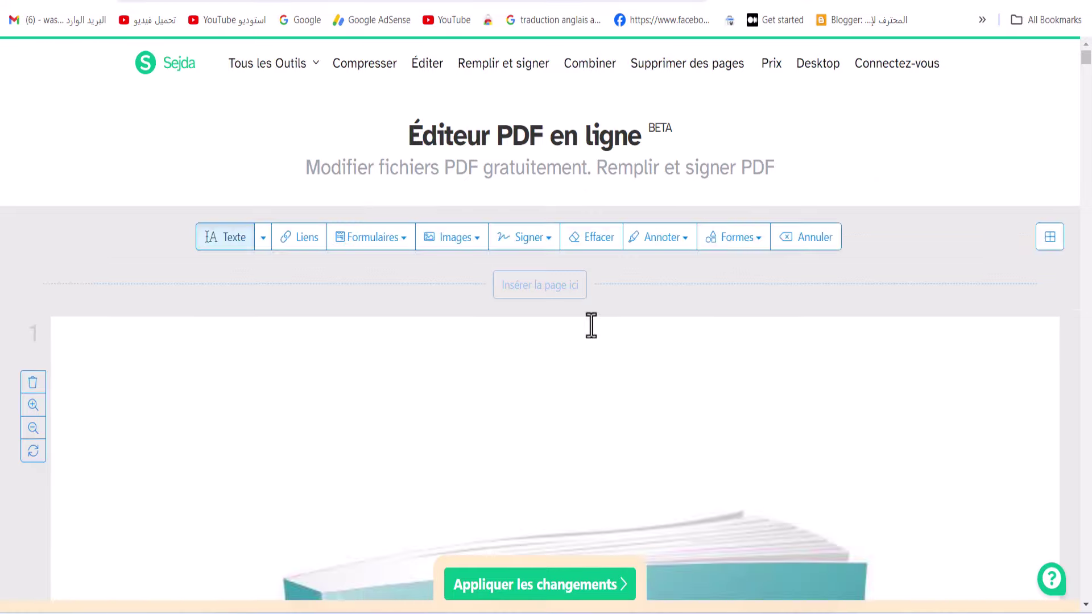
pyautogui.scroll(-10, 590, 324)
pyautogui.scroll(-15, 598, 377)
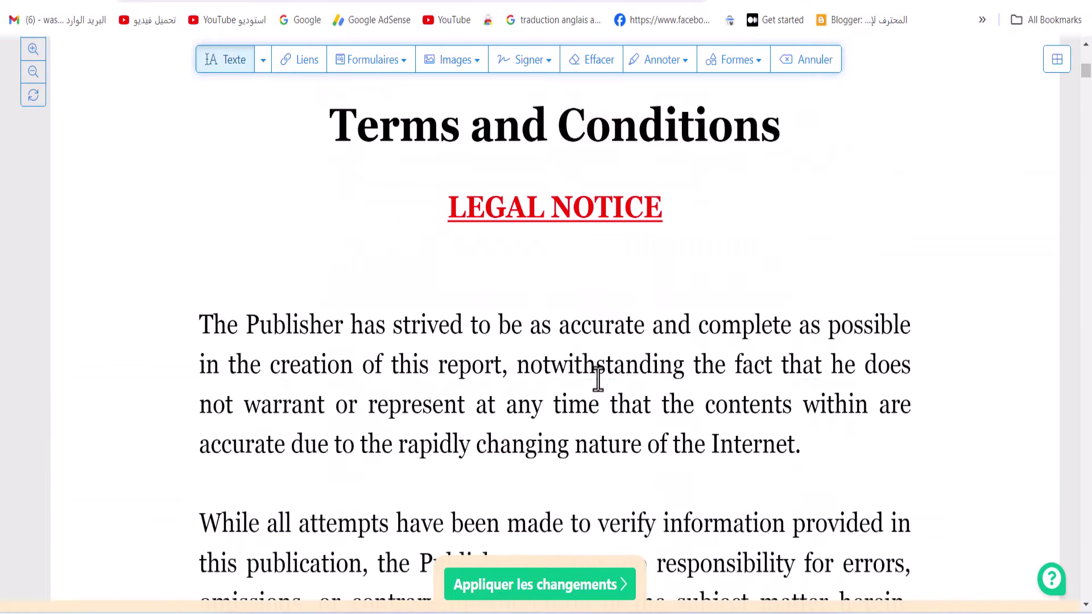
# Open Google's English–Arabic translator in a new browser tab and swap the languages to translate from Arabic to English
pyautogui.hotkey('ctrl', 't')
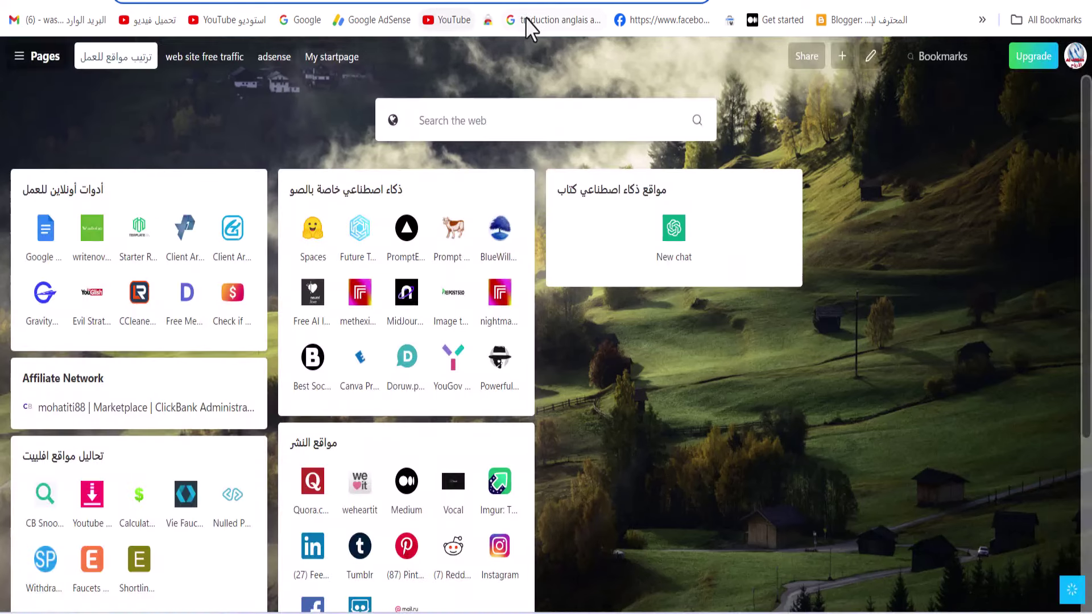
pyautogui.click(553, 20)
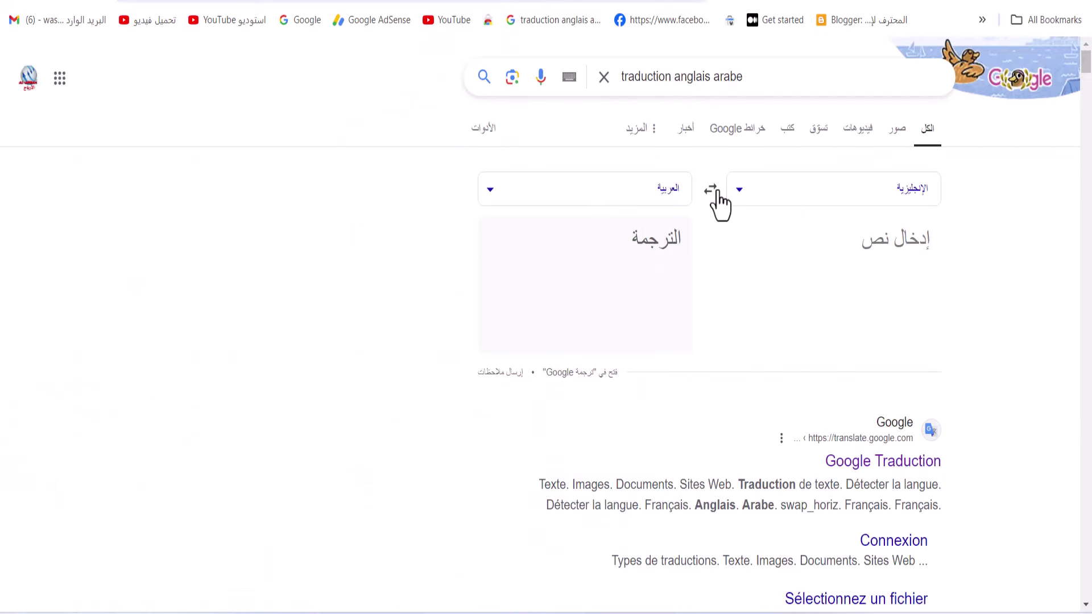
pyautogui.click(710, 189)
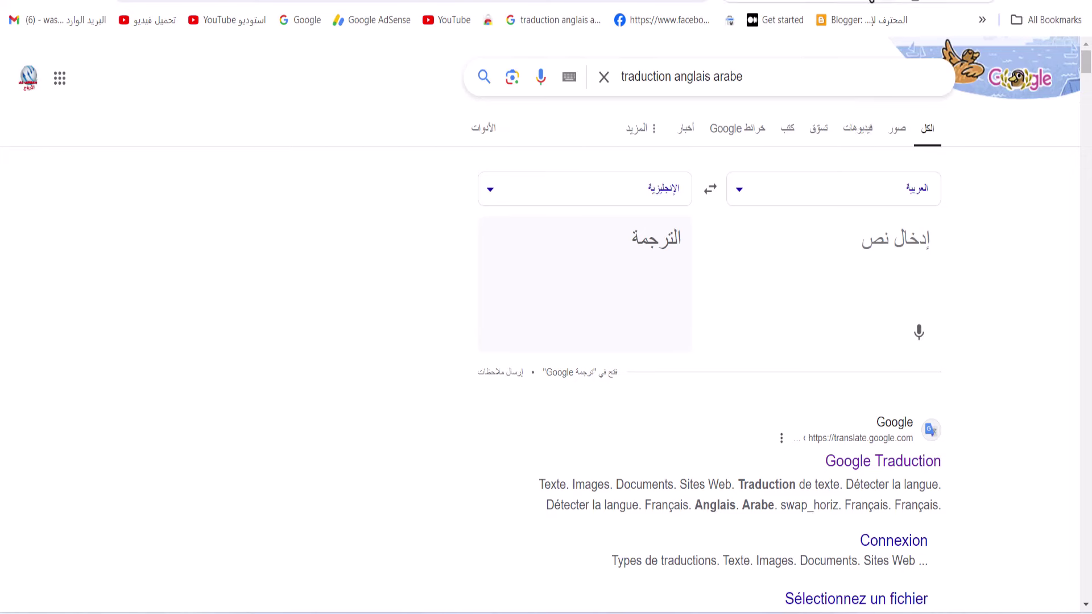
# Switch to the Digistore24 marketplace, dismiss the promolink dialog, and open the details of Carb Cycling for Weight Loss
pyautogui.click(762, 1)
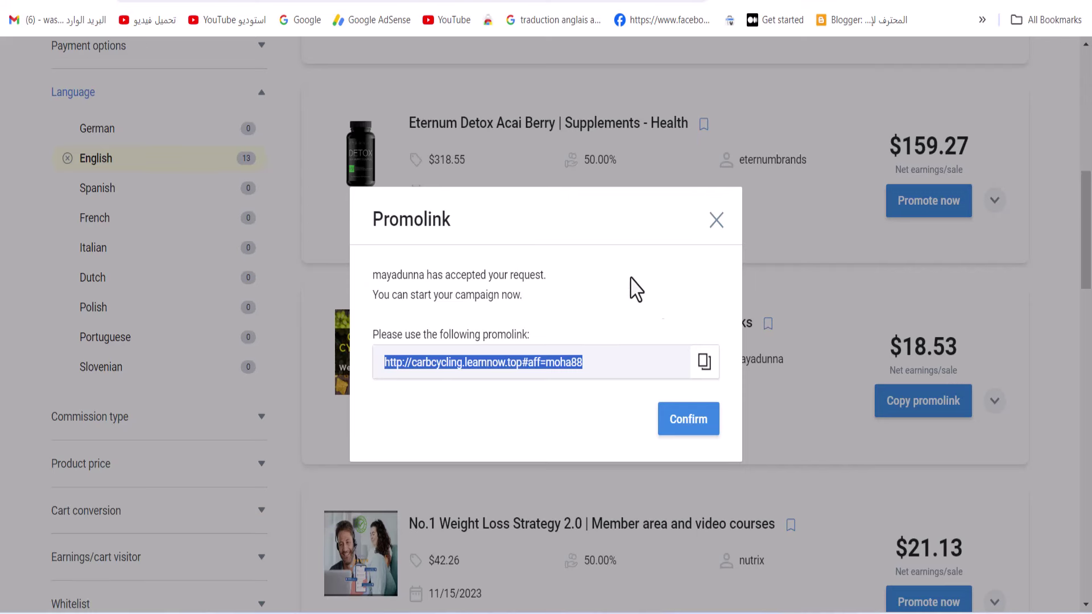
pyautogui.click(718, 222)
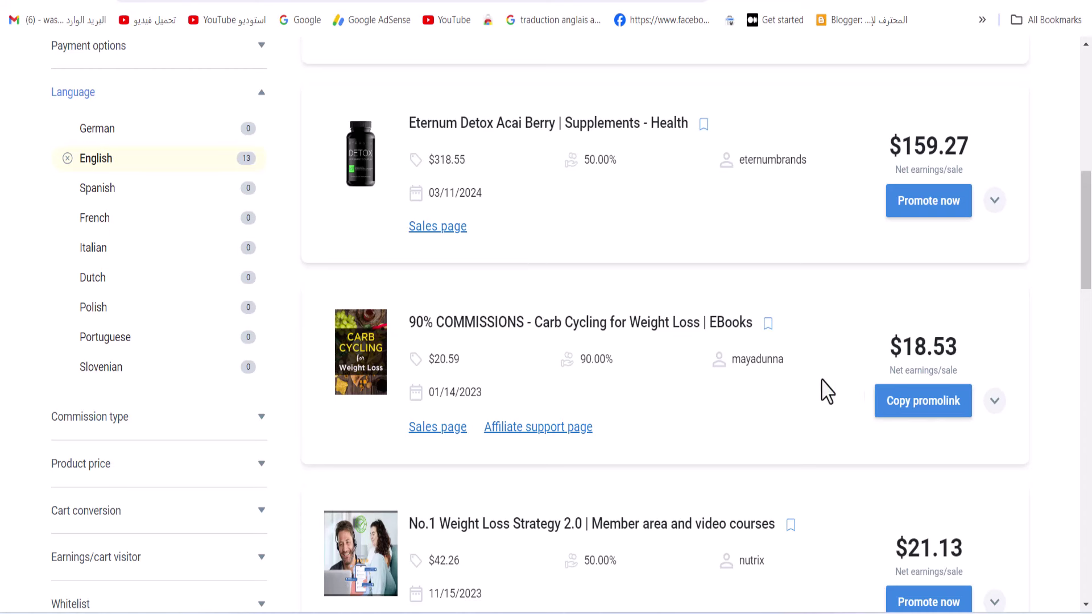
pyautogui.click(653, 356)
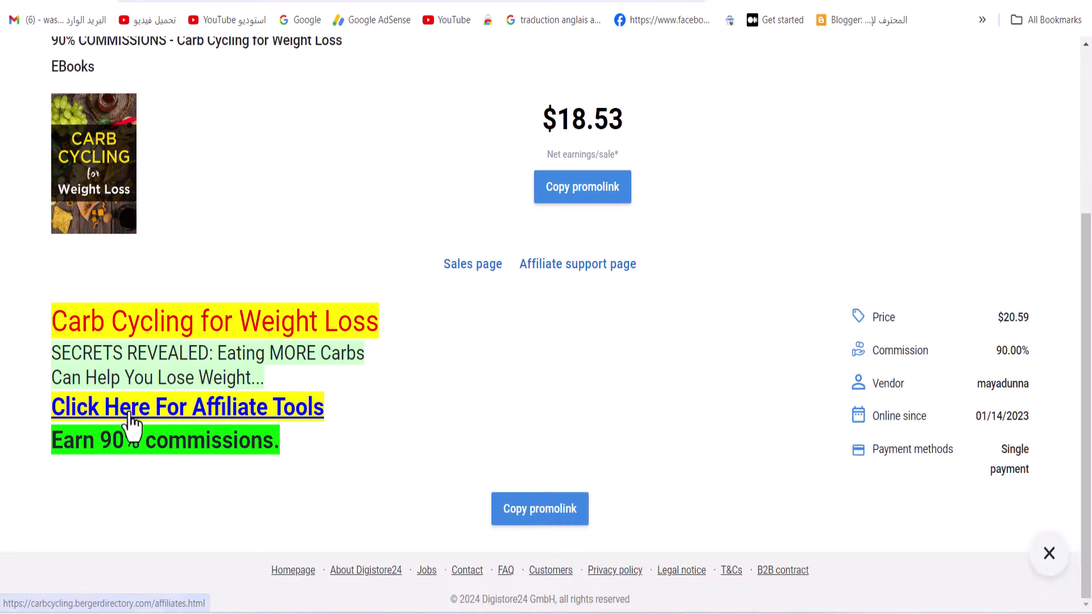
# Try to open the product's affiliate tools link in a new tab, and close that tab
pyautogui.rightClick(194, 409)
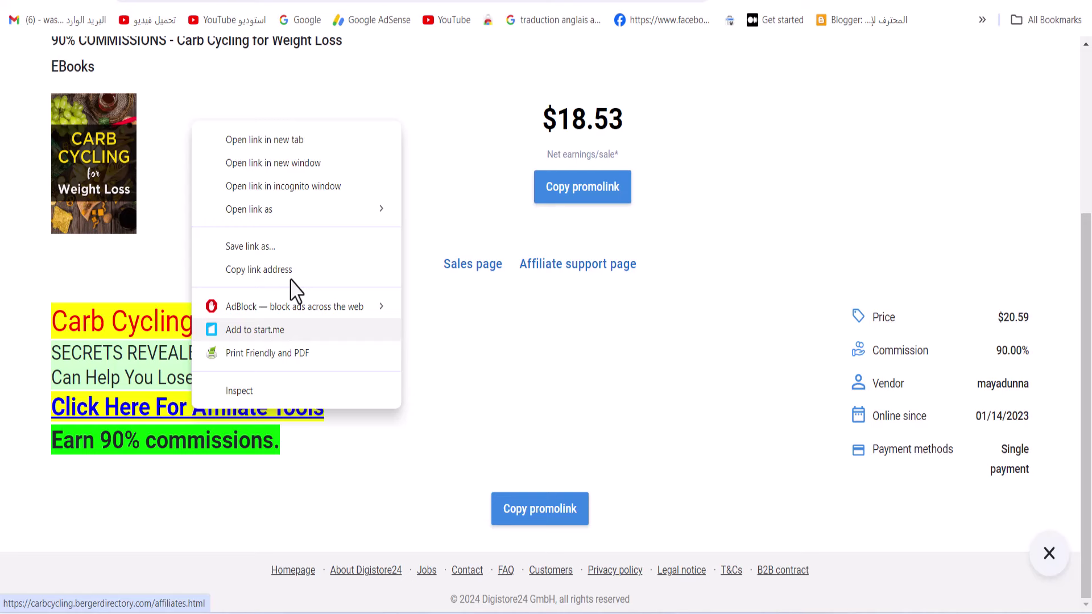
pyautogui.click(302, 141)
pyautogui.click(842, 3)
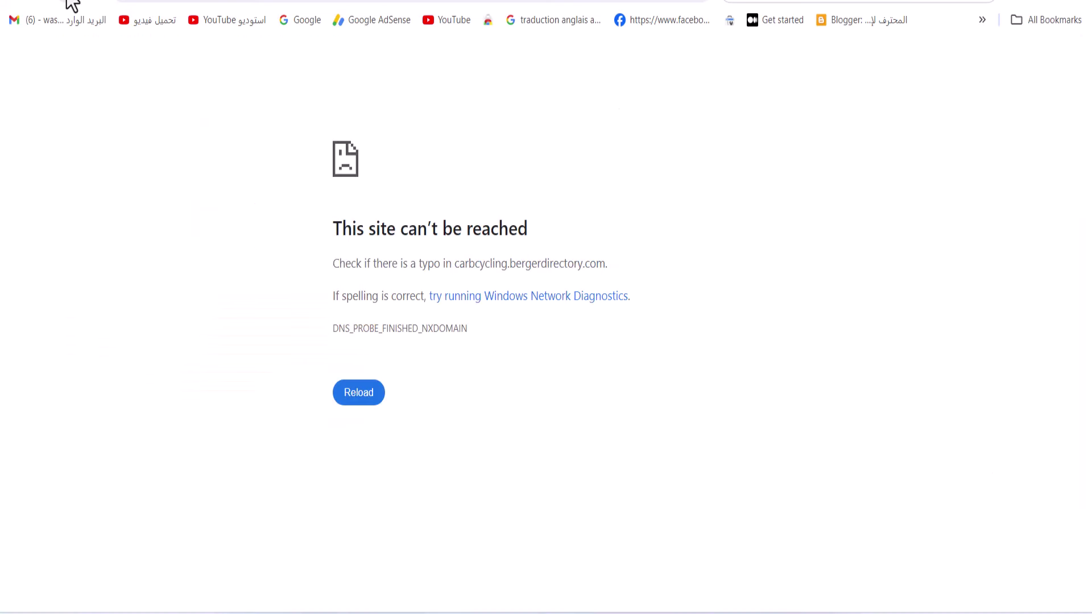
pyautogui.hotkey('ctrl', 'w')
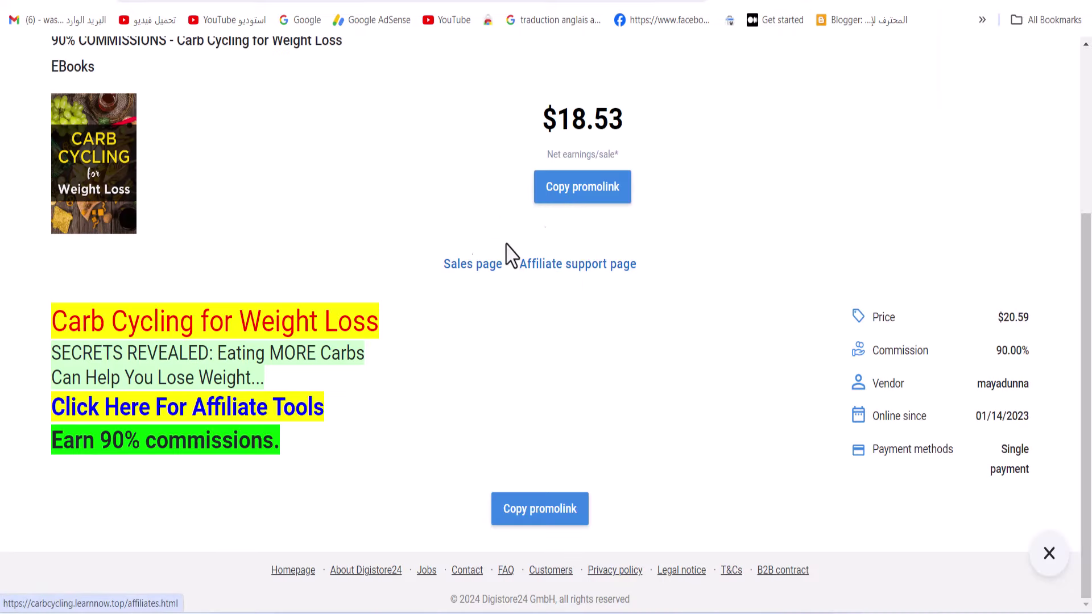
# Open the Carb Cycling for Weight Loss sales page in a new tab and switch to it
pyautogui.rightClick(461, 265)
pyautogui.click(492, 278)
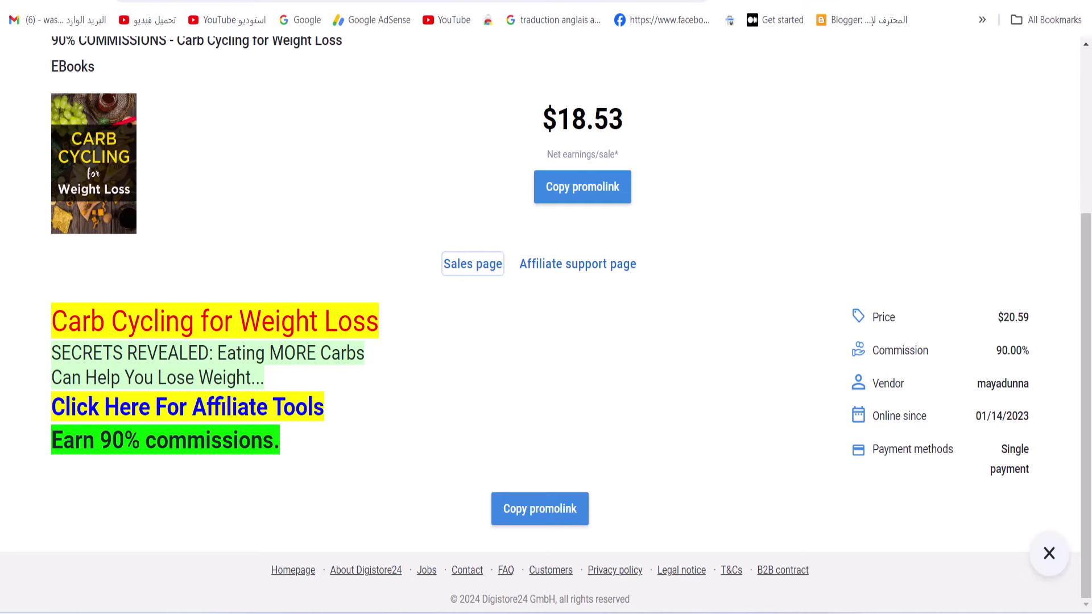
pyautogui.click(785, 3)
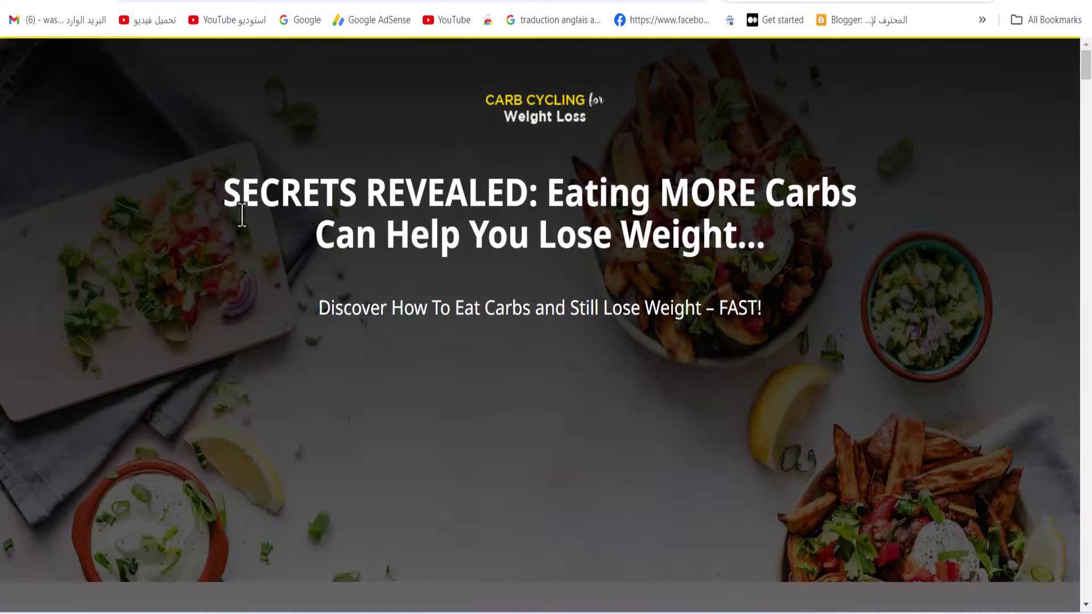
# Copy the sales page headline "SECRETS REVEALED: Eating MORE Carbs Can Help You Lose Weight..." and close the translation popup
pyautogui.moveTo(228, 219); pyautogui.dragTo(772, 289)
pyautogui.hotkey('ctrl', 'c')
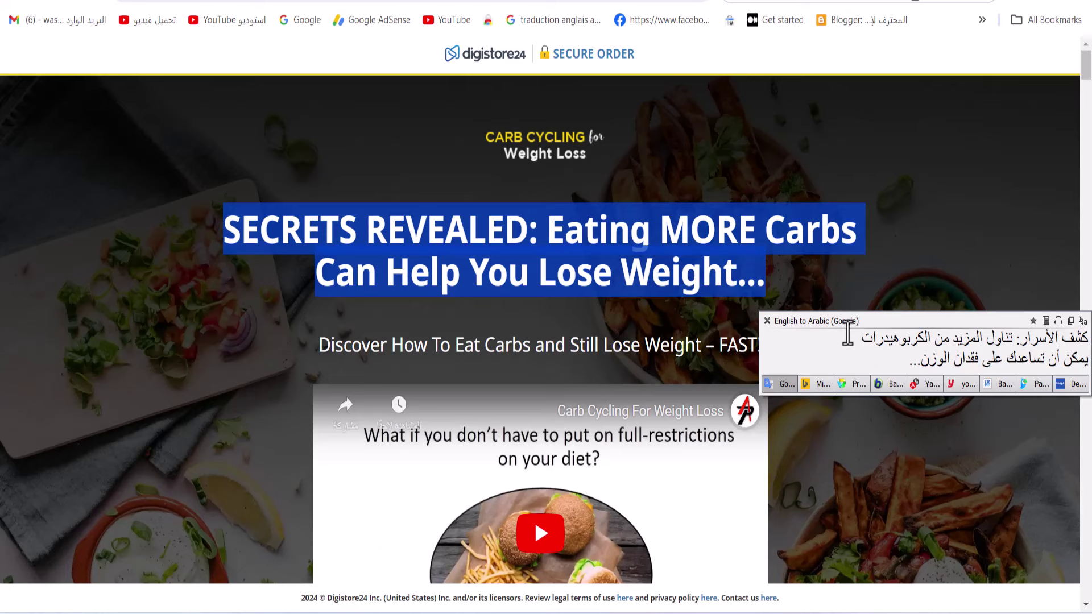
pyautogui.click(767, 322)
pyautogui.rightClick(578, 248)
pyautogui.click(603, 261)
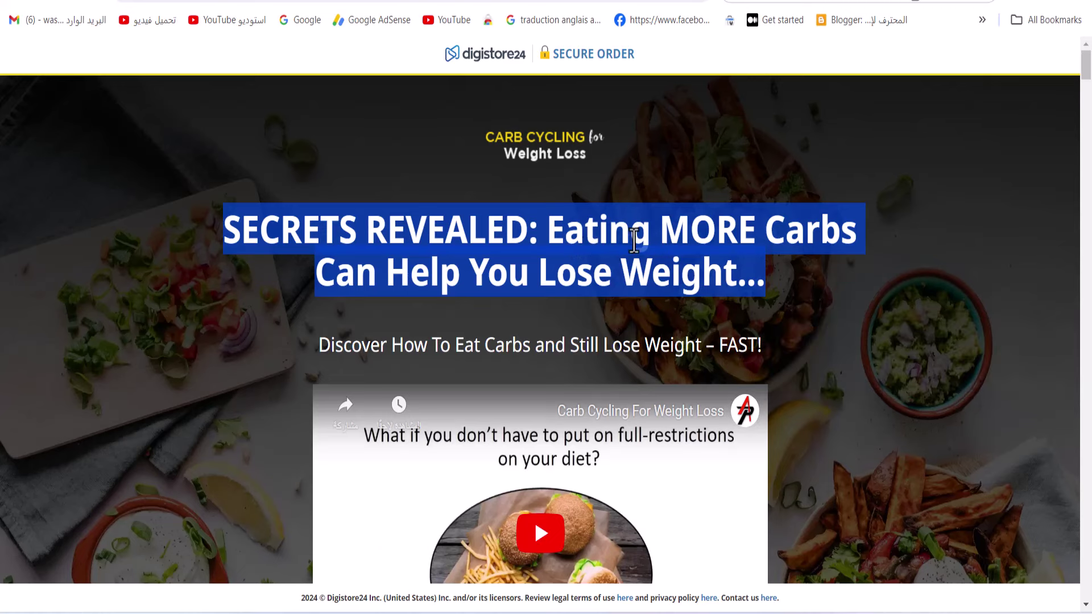
pyautogui.rightClick(651, 254)
pyautogui.click(829, 227)
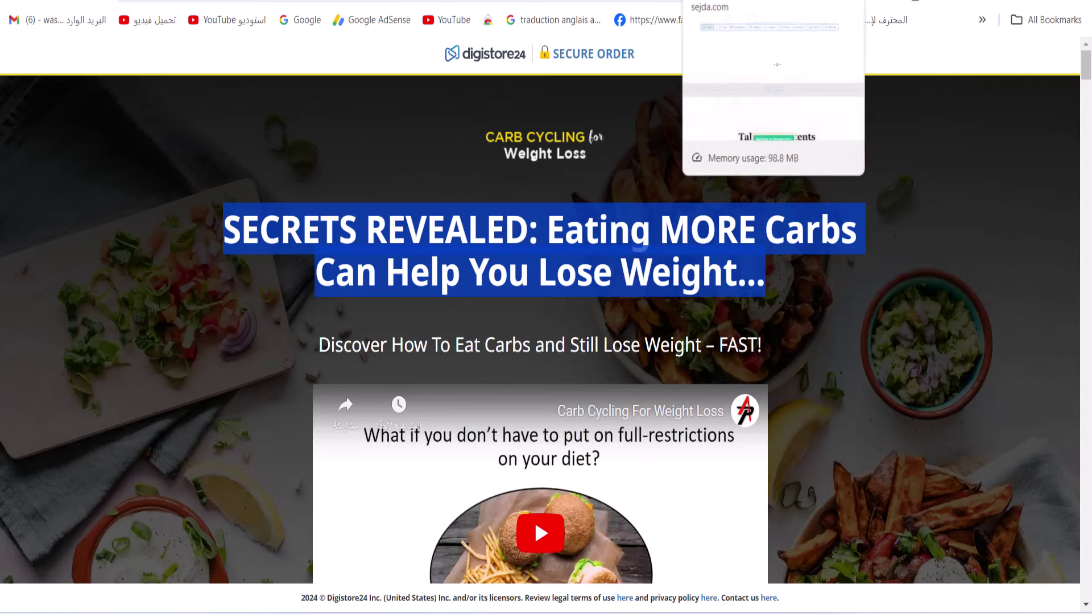
# Switch to the Sejda editor and add a text box below the cyclist photo on the e-book's last page
pyautogui.click(685, 1)
pyautogui.scroll(15, 620, 293)
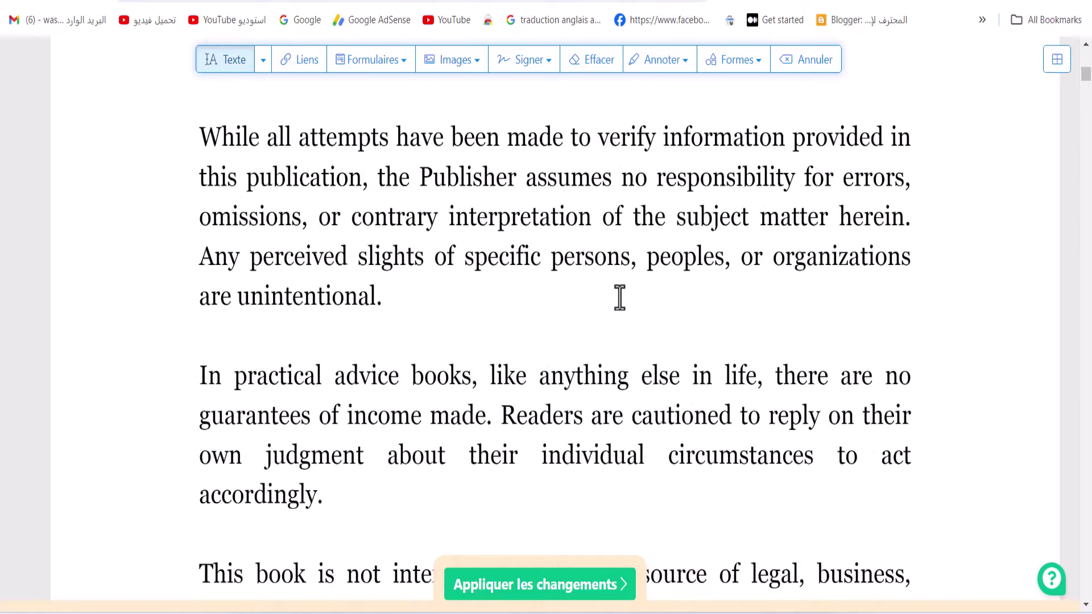
pyautogui.scroll(-15, 620, 295)
pyautogui.scroll(20, 620, 297)
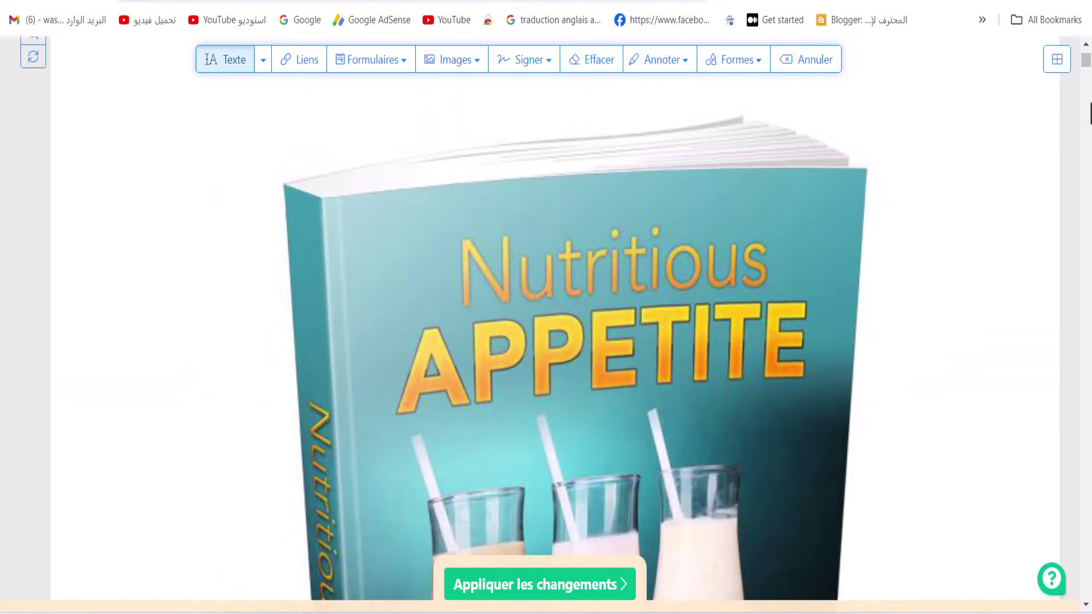
pyautogui.moveTo(1085, 71); pyautogui.dragTo(1086, 592)
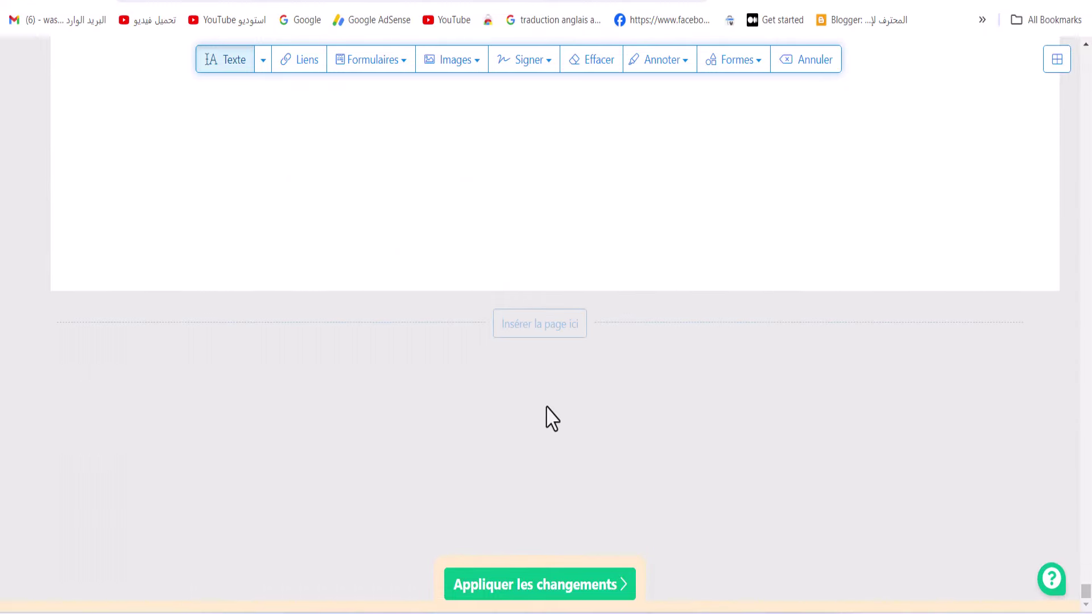
pyautogui.scroll(5, 546, 418)
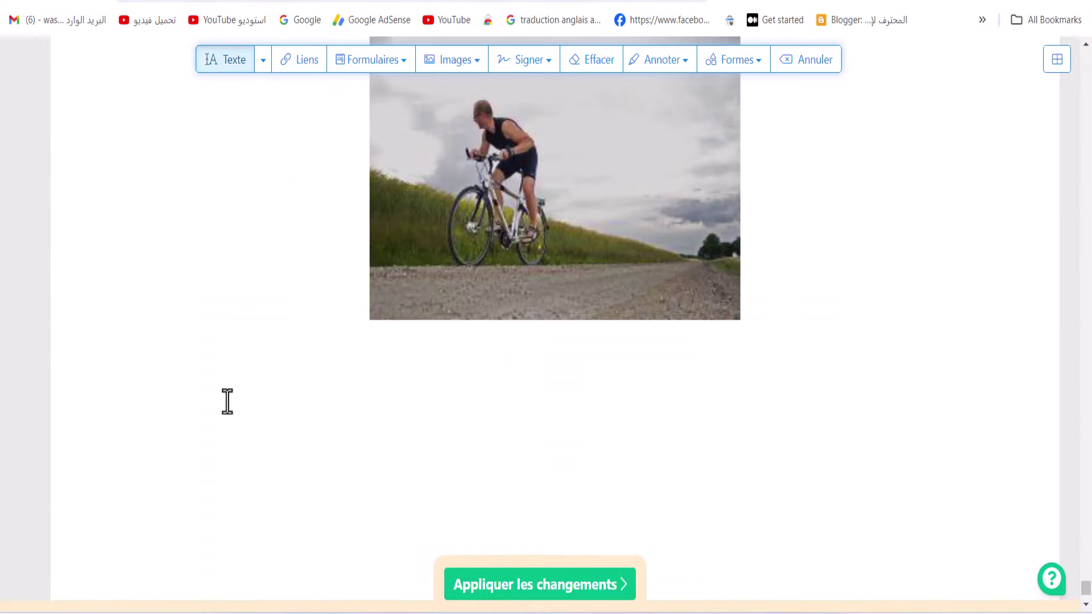
pyautogui.click(221, 64)
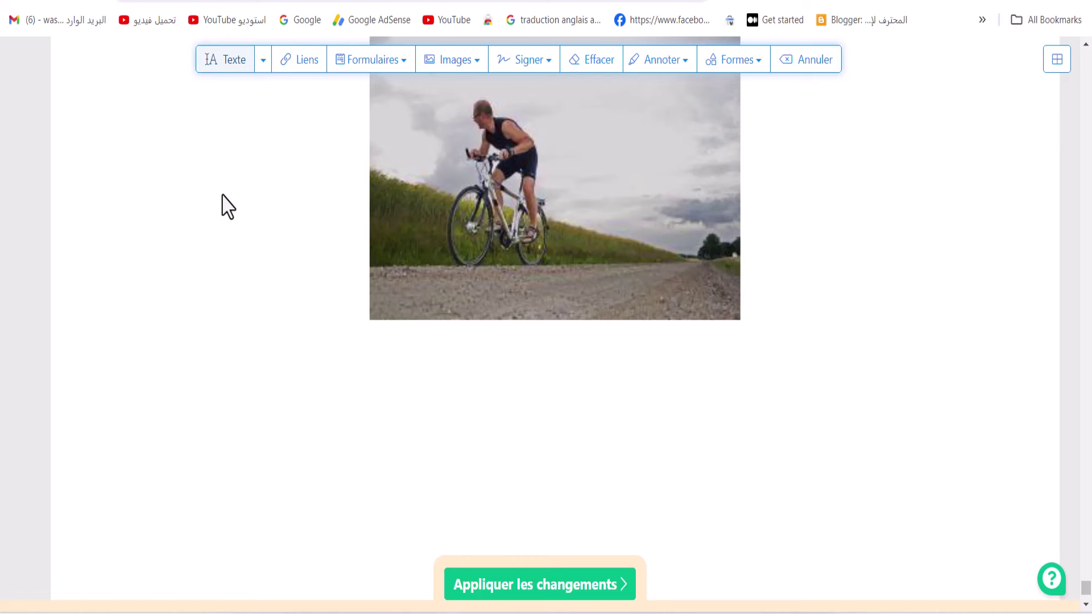
pyautogui.rightClick(208, 404)
pyautogui.press('Escape')
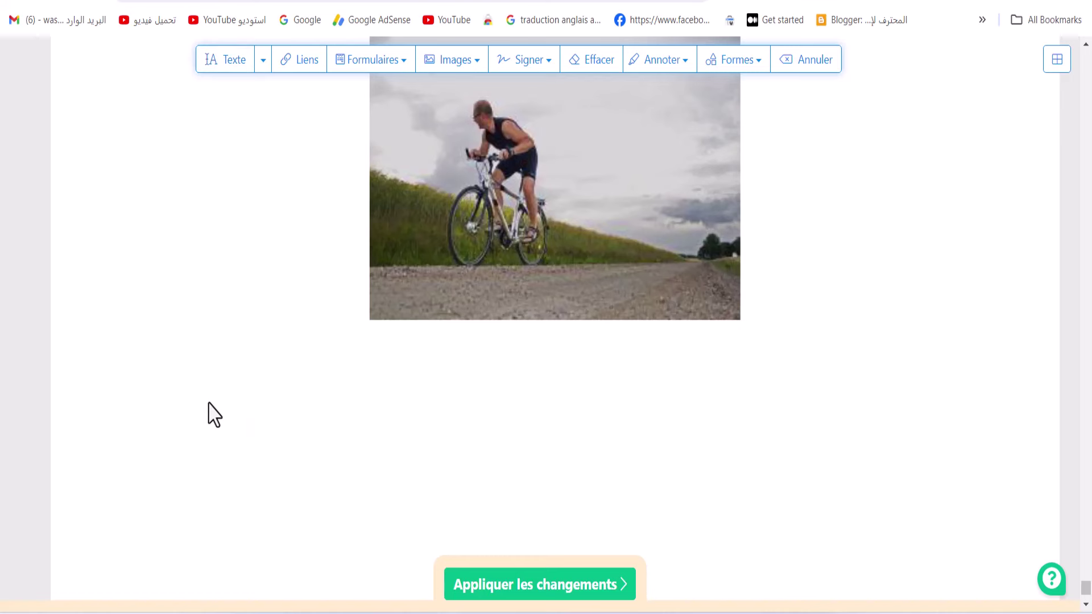
pyautogui.click(225, 64)
pyautogui.click(211, 389)
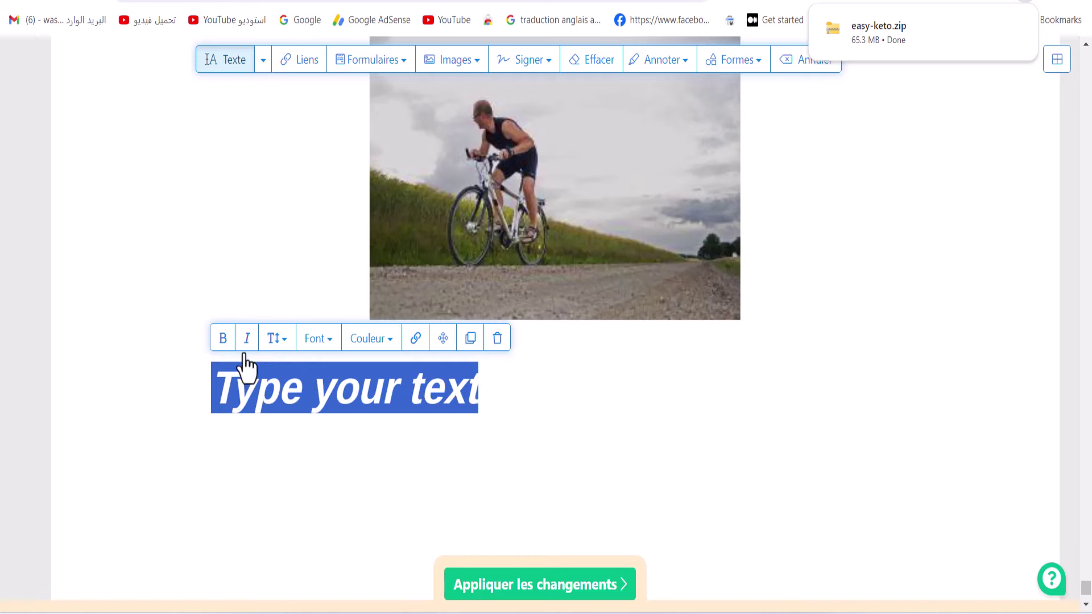
# Set the new text's size to 12 and replace its placeholder with the copied headline "SECRETS REVEALED: Eating MORE Carbs Can Help You Lose Weight..."
pyautogui.click(277, 341)
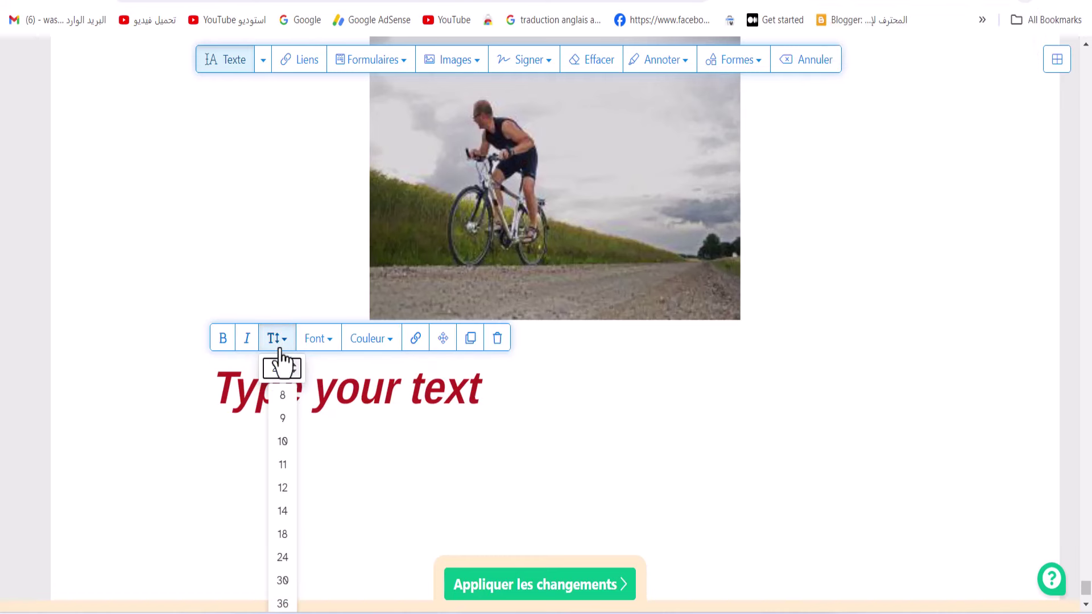
pyautogui.click(282, 494)
pyautogui.tripleClick(223, 393)
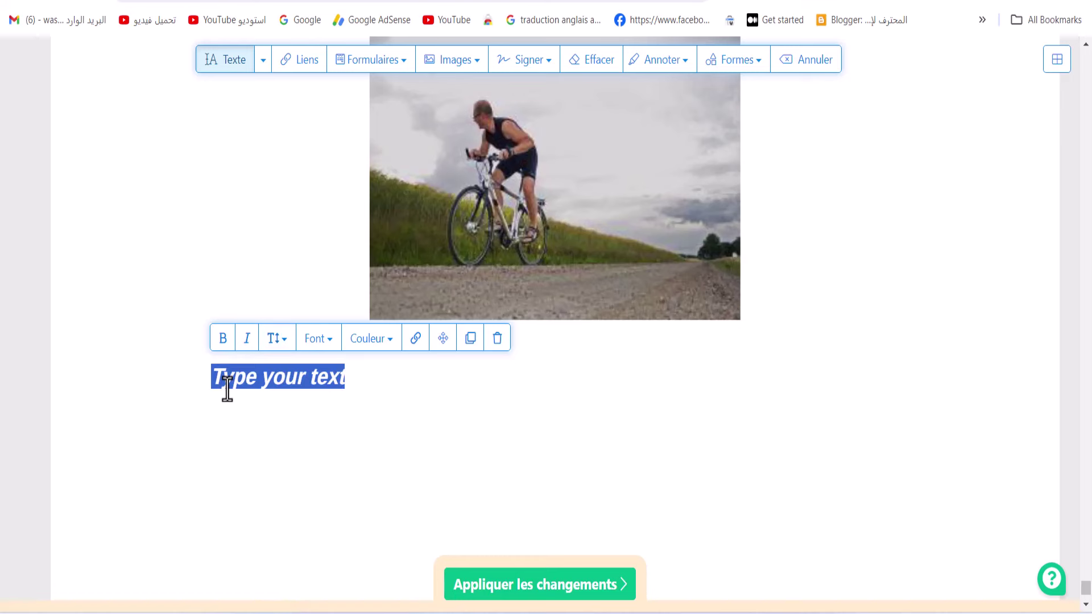
pyautogui.rightClick(237, 370)
pyautogui.click(288, 98)
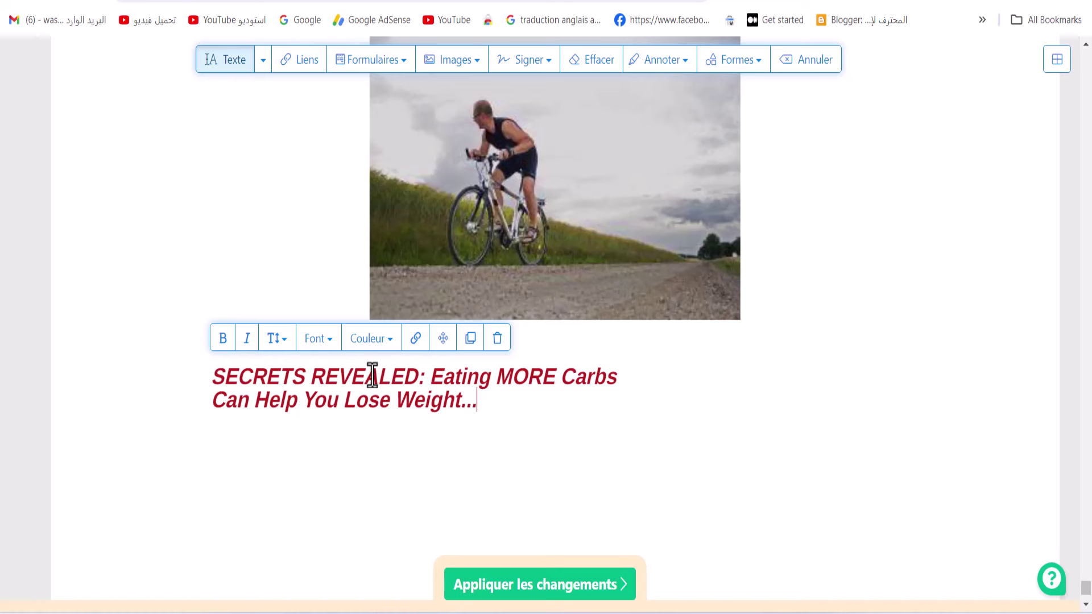
pyautogui.click(322, 346)
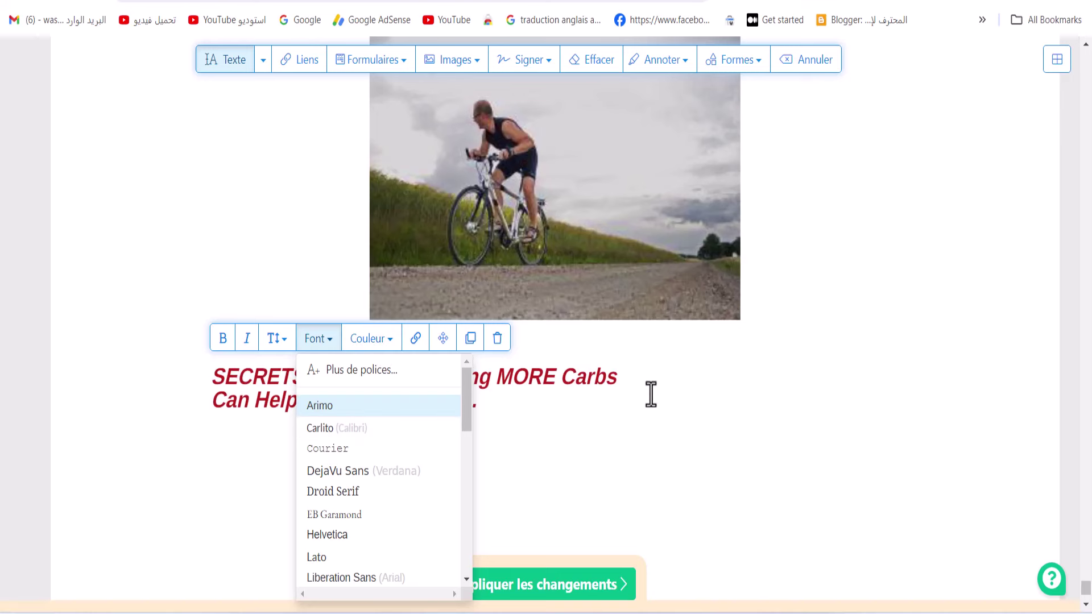
pyautogui.click(691, 399)
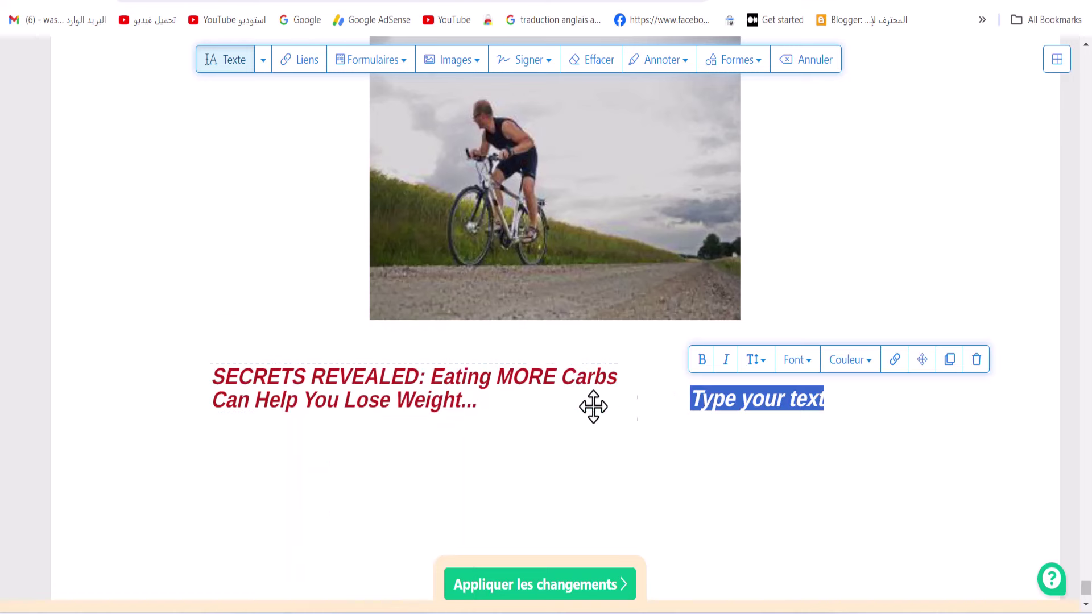
pyautogui.click(976, 360)
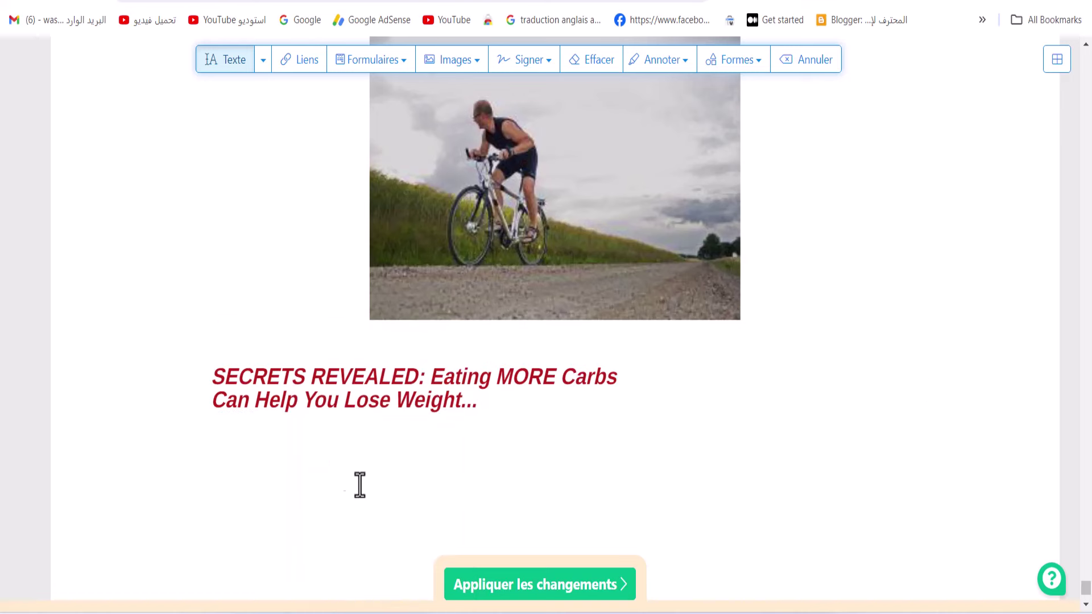
# Move the headline text so it sits roughly centred beneath the cyclist photo
pyautogui.moveTo(324, 383); pyautogui.dragTo(438, 396)
pyautogui.tripleClick(434, 402)
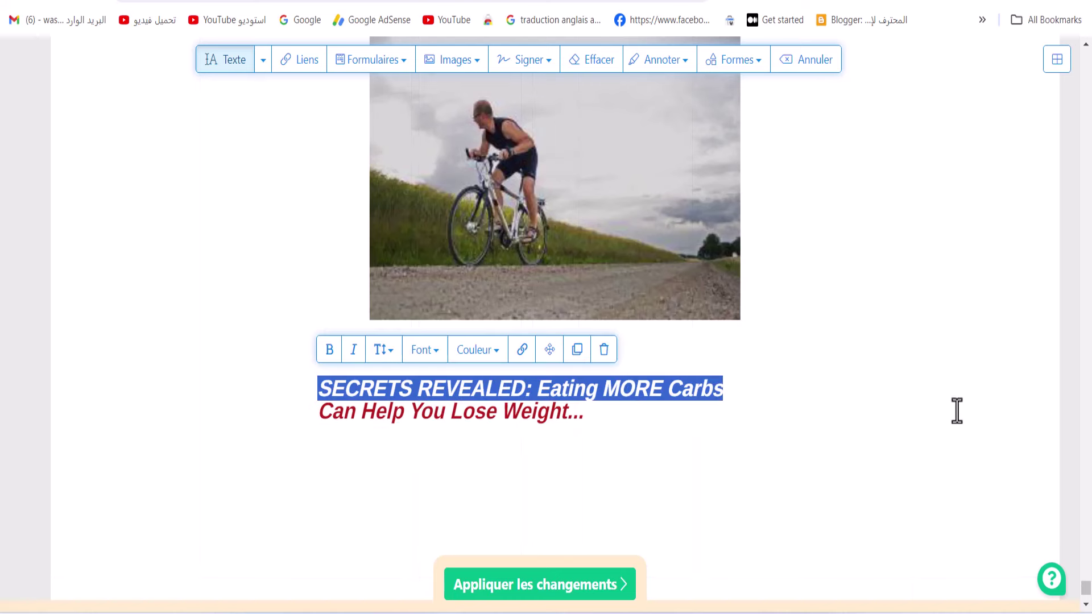
pyautogui.click(566, 407)
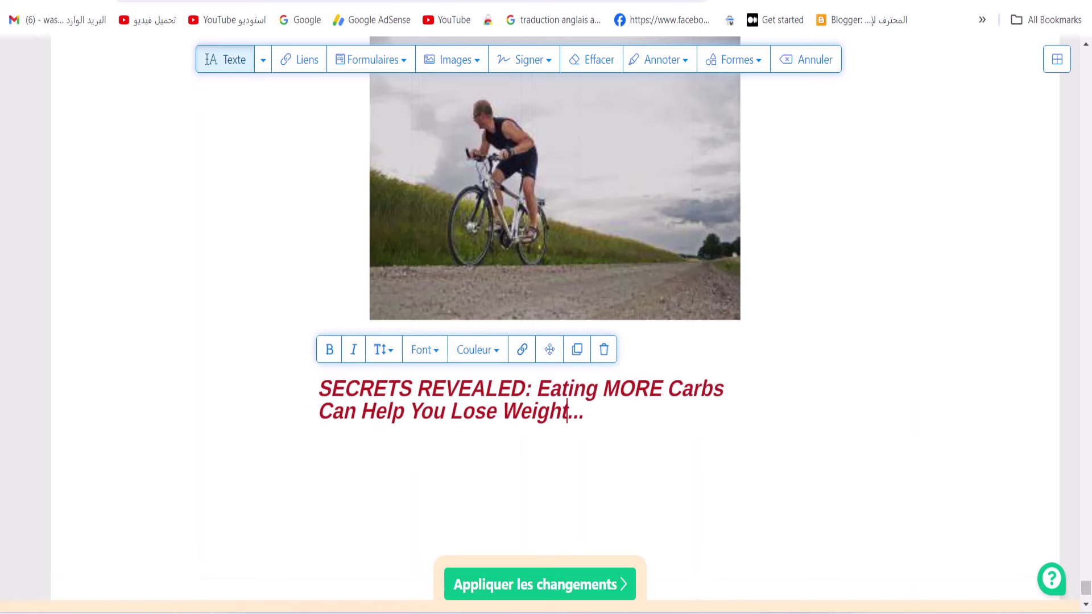
# Switch to Digistore24 and copy the promolink for Carb Cycling for Weight Loss from the product's marketplace entry
pyautogui.click(717, 16)
pyautogui.click(577, 192)
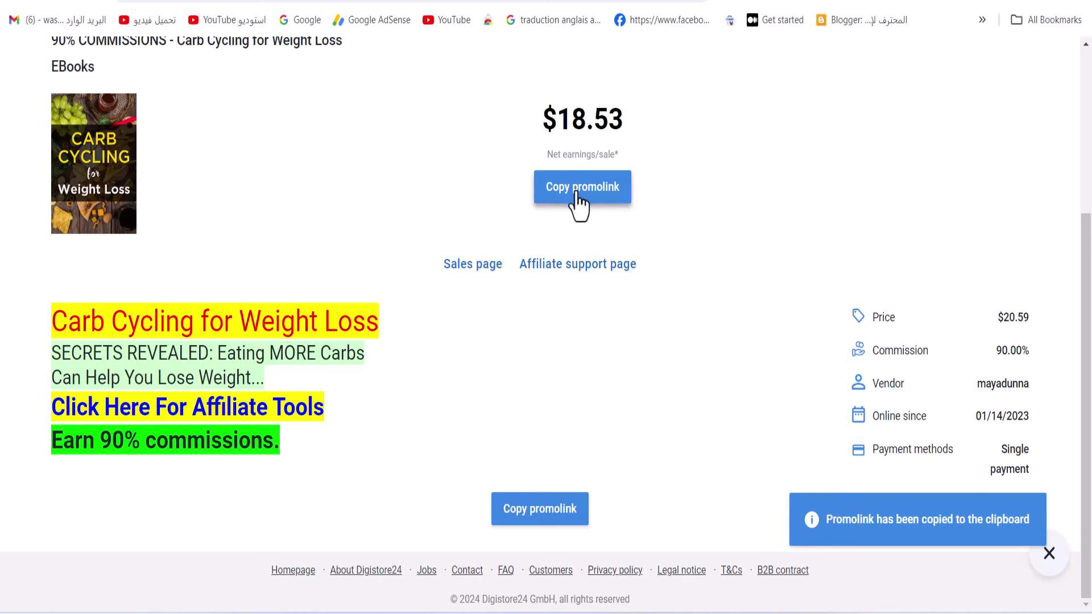
pyautogui.click(12, 9)
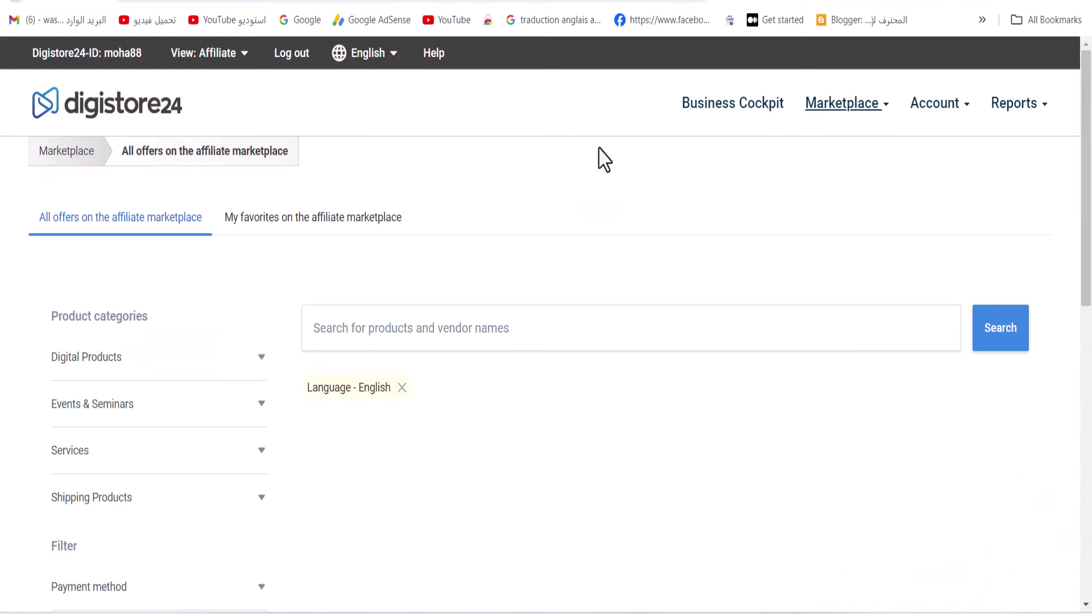
pyautogui.click(1001, 328)
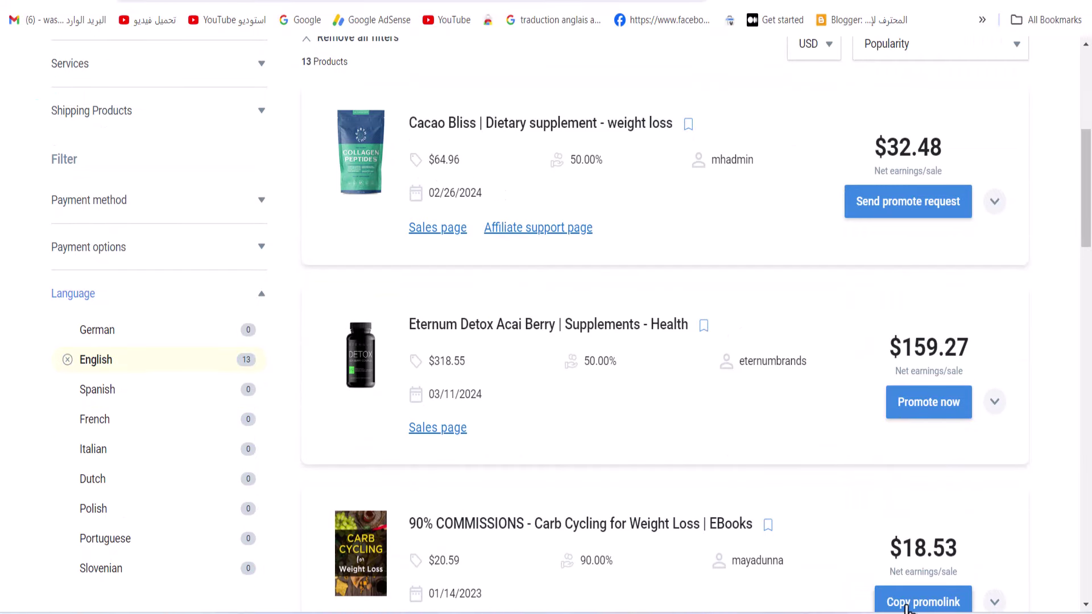
pyautogui.click(906, 604)
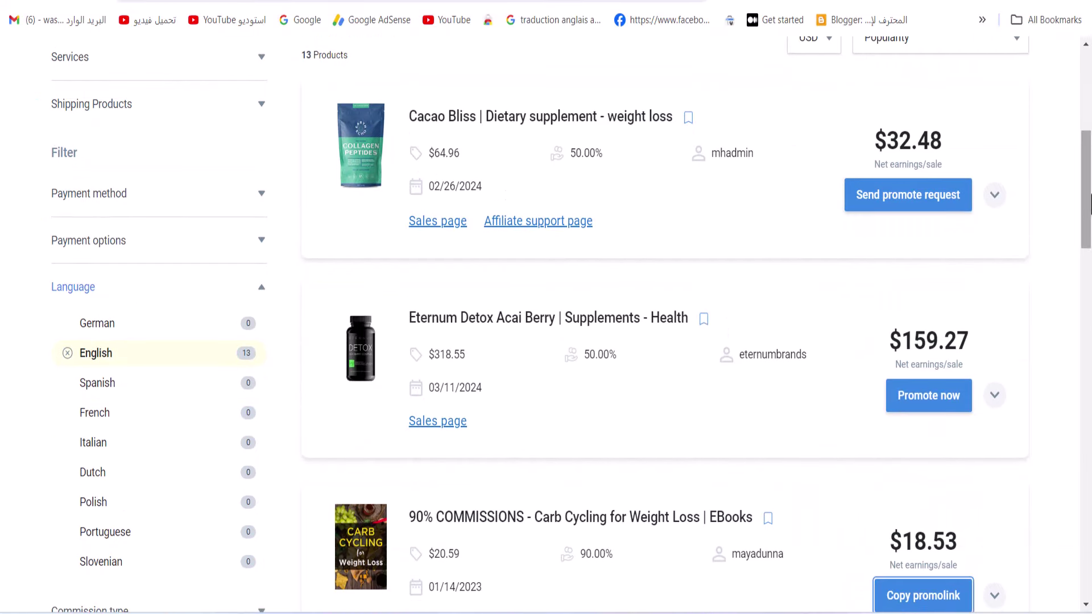
pyautogui.scroll(-3, 990, 342)
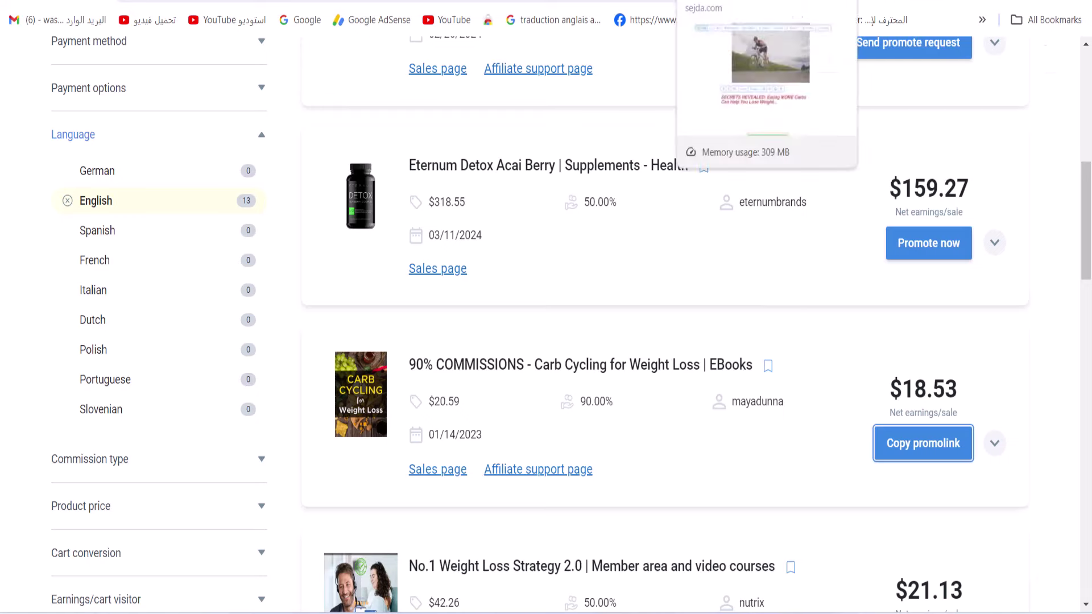
# Switch back to Sejda, draw a link area around the headline below the cyclist photo, and paste the promolink as its external URL
pyautogui.click(705, 6)
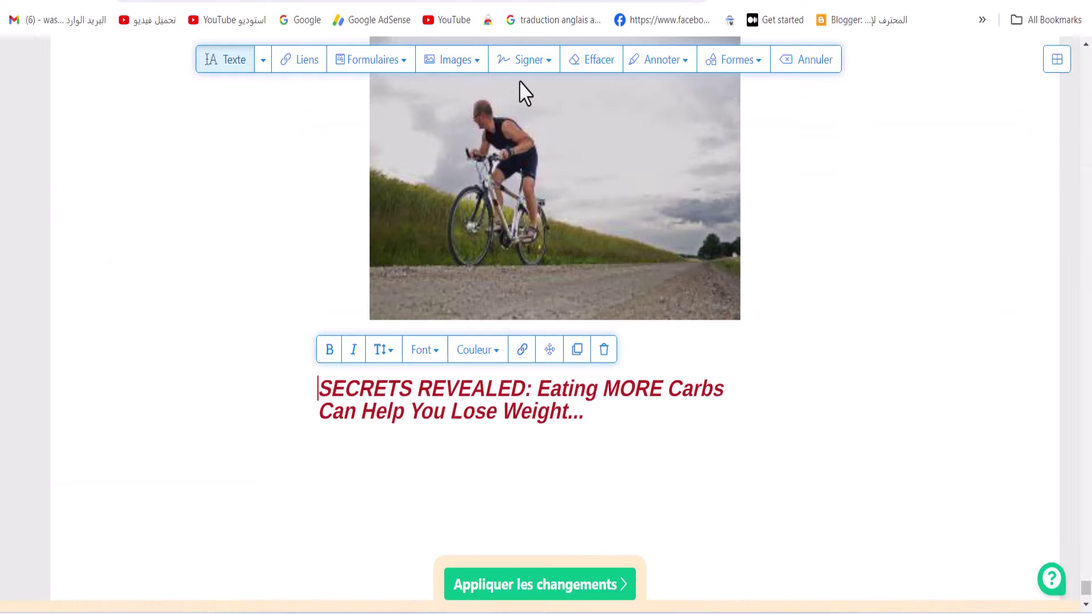
pyautogui.click(289, 83)
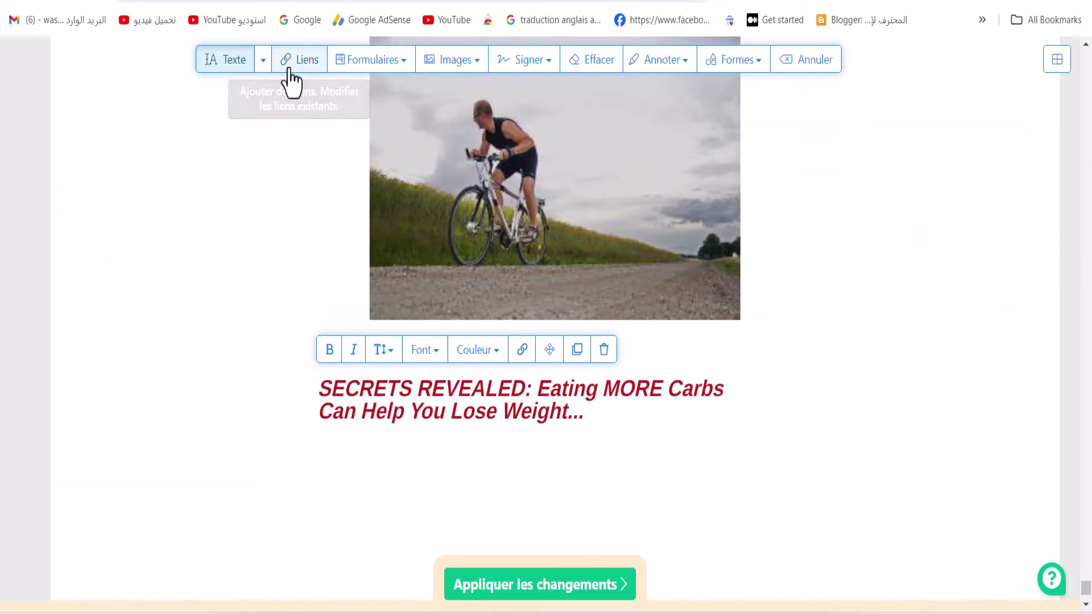
pyautogui.moveTo(879, 357); pyautogui.dragTo(232, 450)
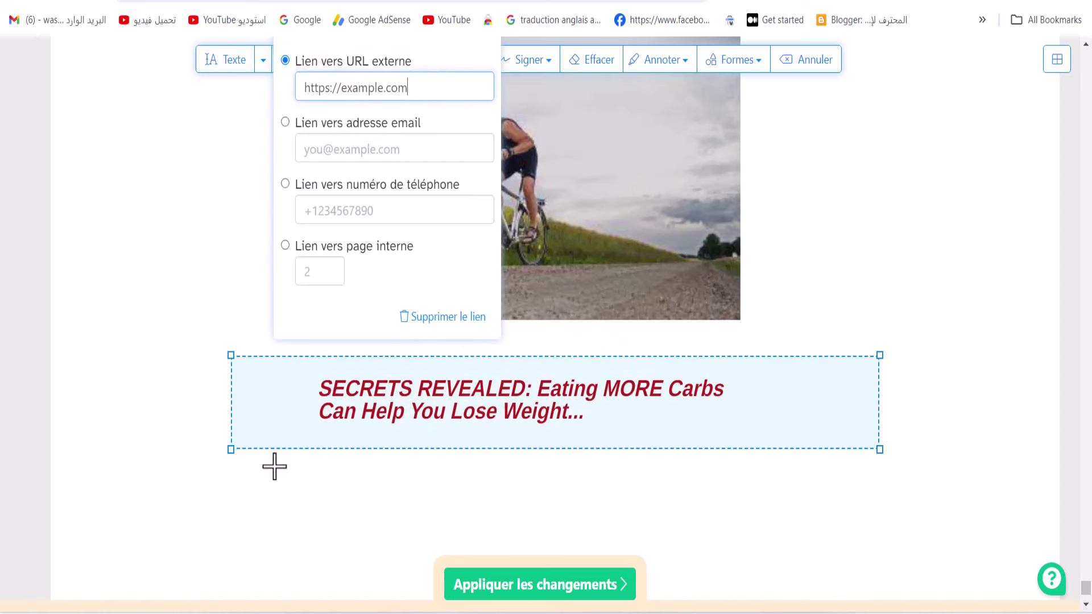
pyautogui.tripleClick(365, 91)
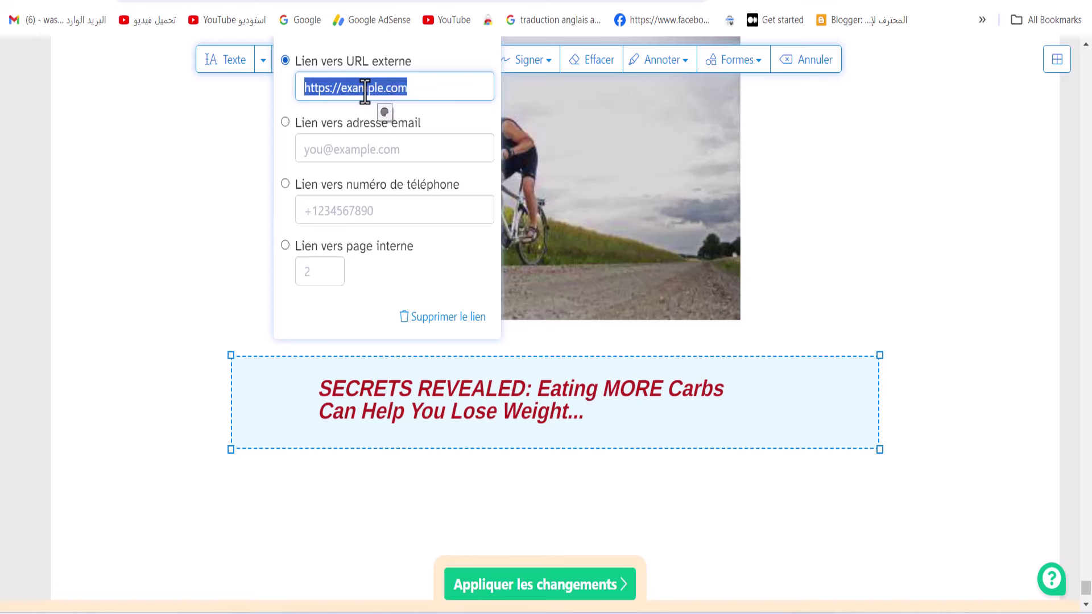
pyautogui.rightClick(366, 93)
pyautogui.click(419, 194)
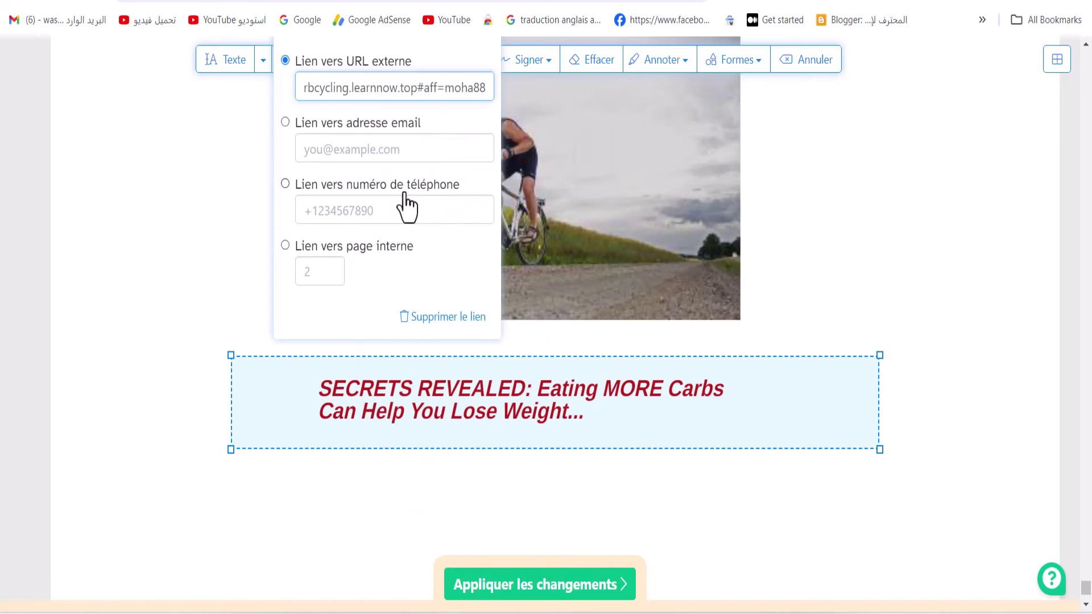
pyautogui.press('Escape')
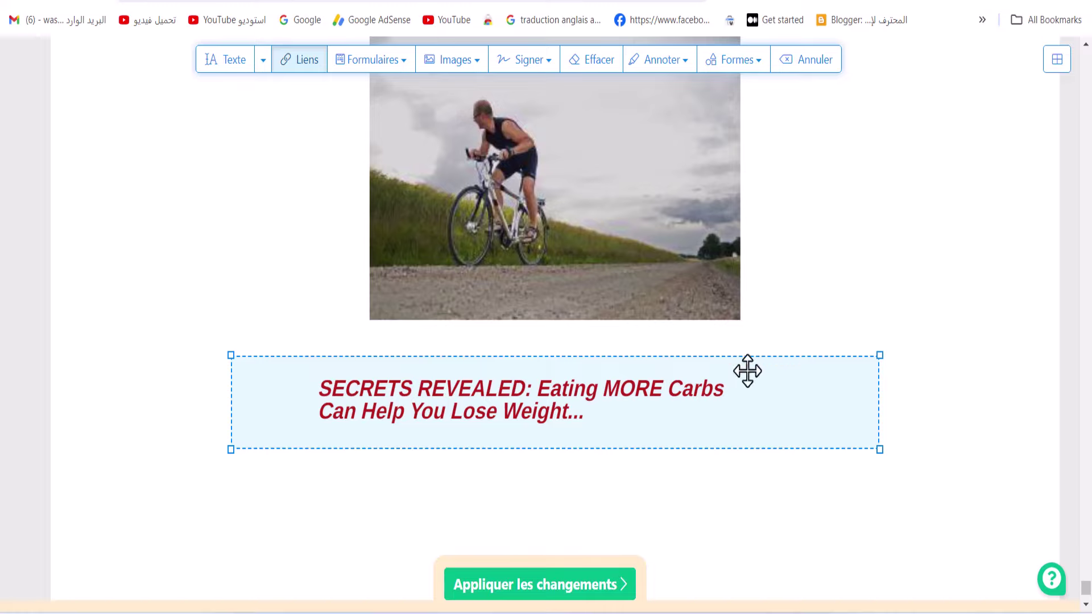
# Review the edited e-book from the linked headline on page 26 back through the earlier pages, checking the inserted links and layout
pyautogui.scroll(5, 688, 410)
pyautogui.scroll(-10, 700, 447)
pyautogui.scroll(15, 700, 447)
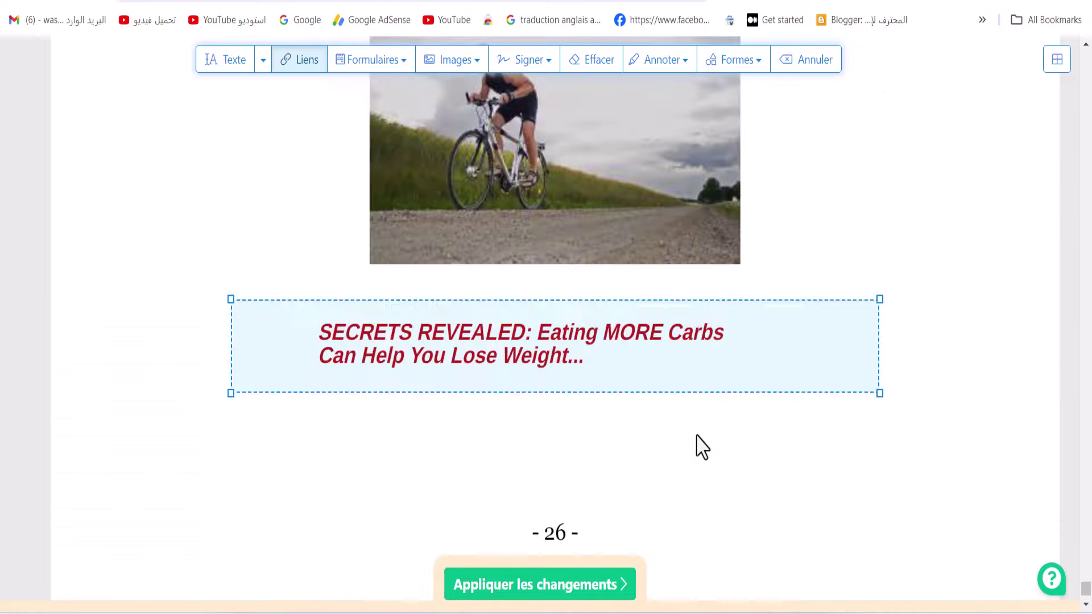
pyautogui.scroll(-15, 696, 434)
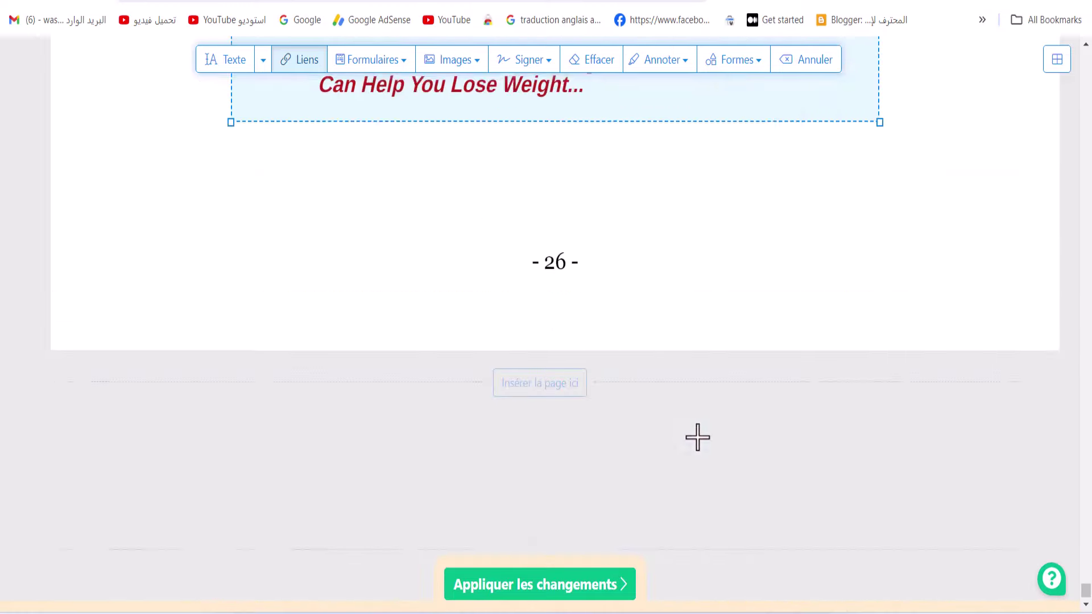
pyautogui.scroll(10, 703, 451)
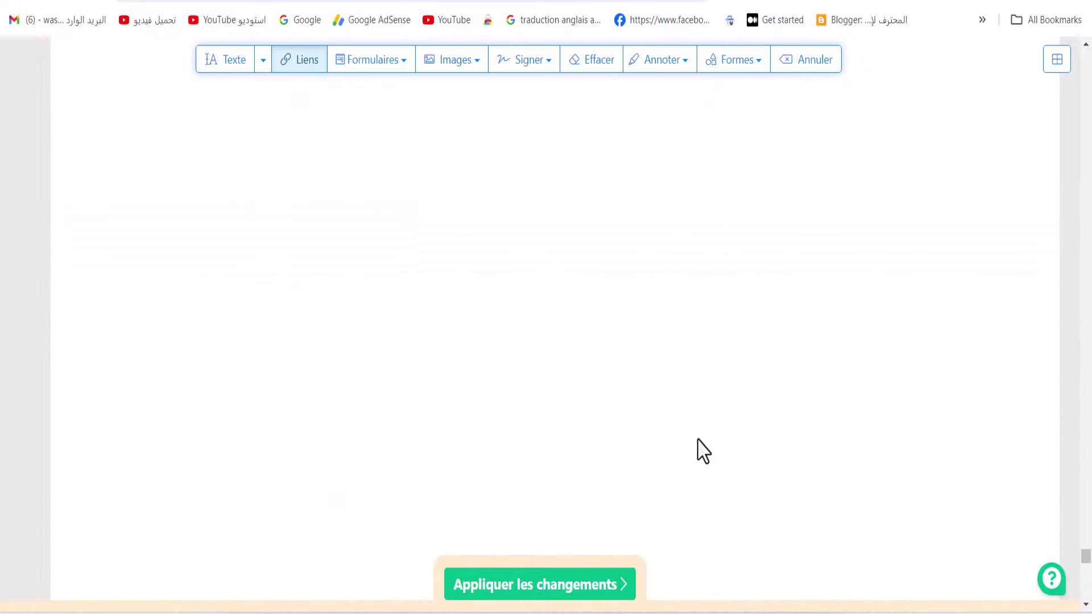
pyautogui.scroll(5, 705, 444)
pyautogui.scroll(-3, 790, 411)
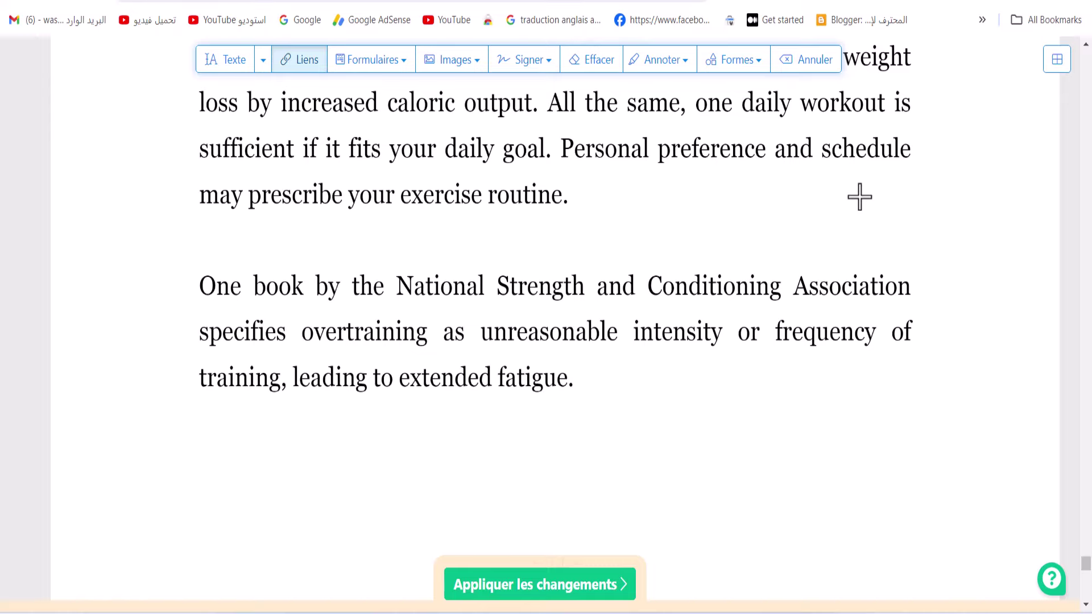
pyautogui.scroll(20, 905, 244)
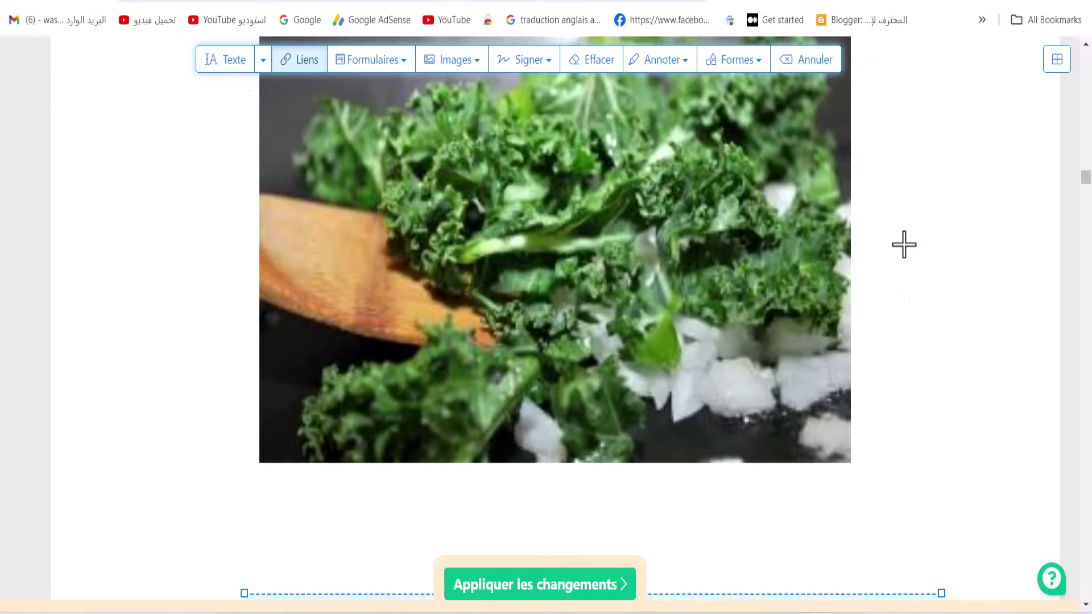
pyautogui.scroll(15, 819, 264)
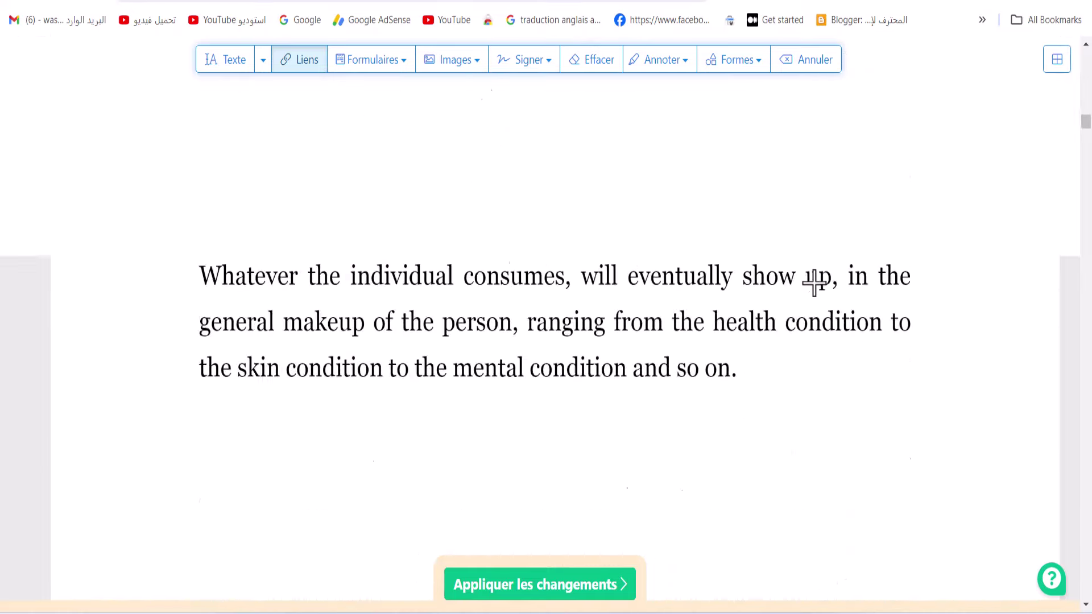
pyautogui.scroll(20, 815, 283)
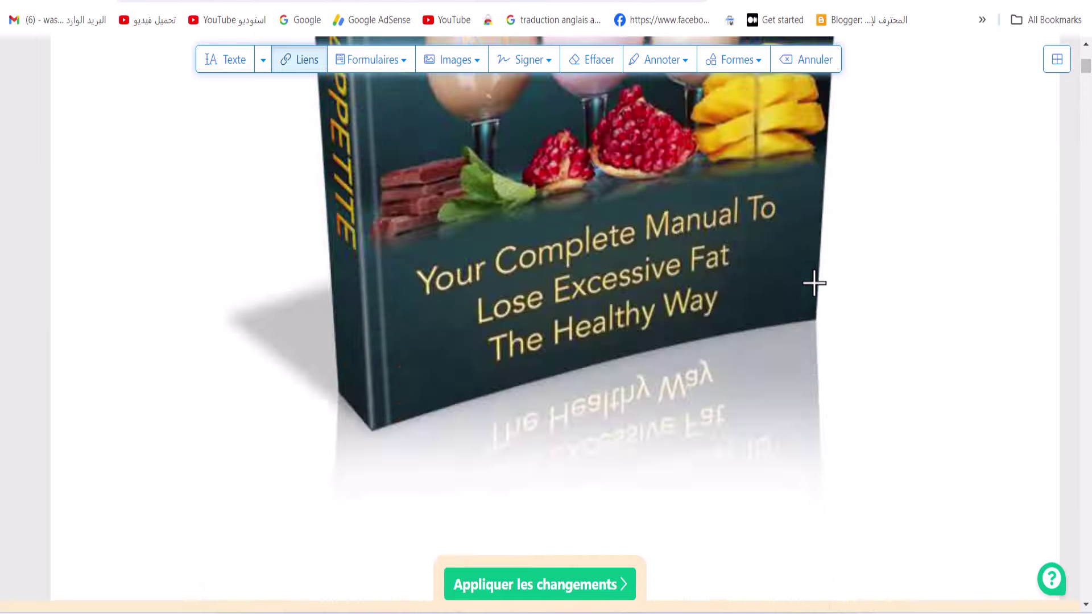
pyautogui.scroll(-8, 814, 283)
pyautogui.scroll(-20, 814, 283)
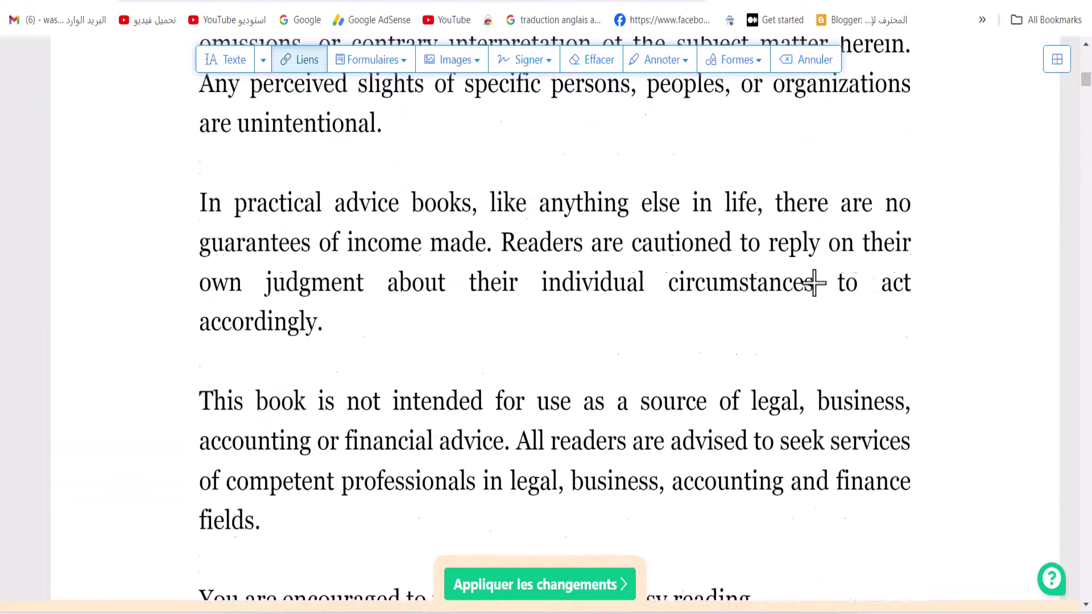
pyautogui.scroll(12, 815, 283)
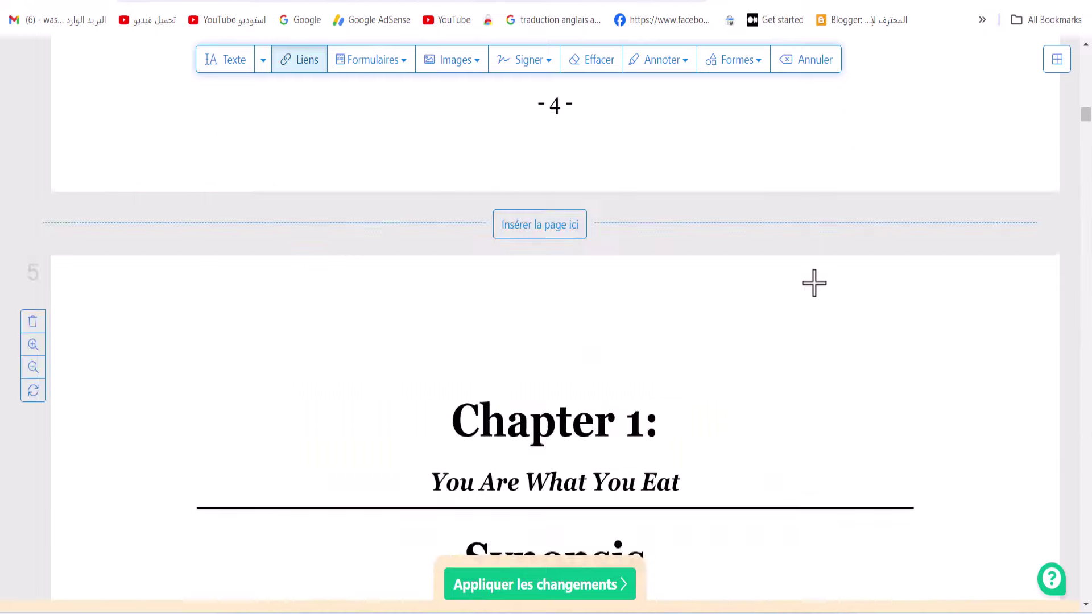
# Check the linked headlines through to page 26, apply the edits and download the edited Nutritious Appetite.pdf
pyautogui.scroll(-20, 516, 246)
pyautogui.scroll(-20, 516, 246)
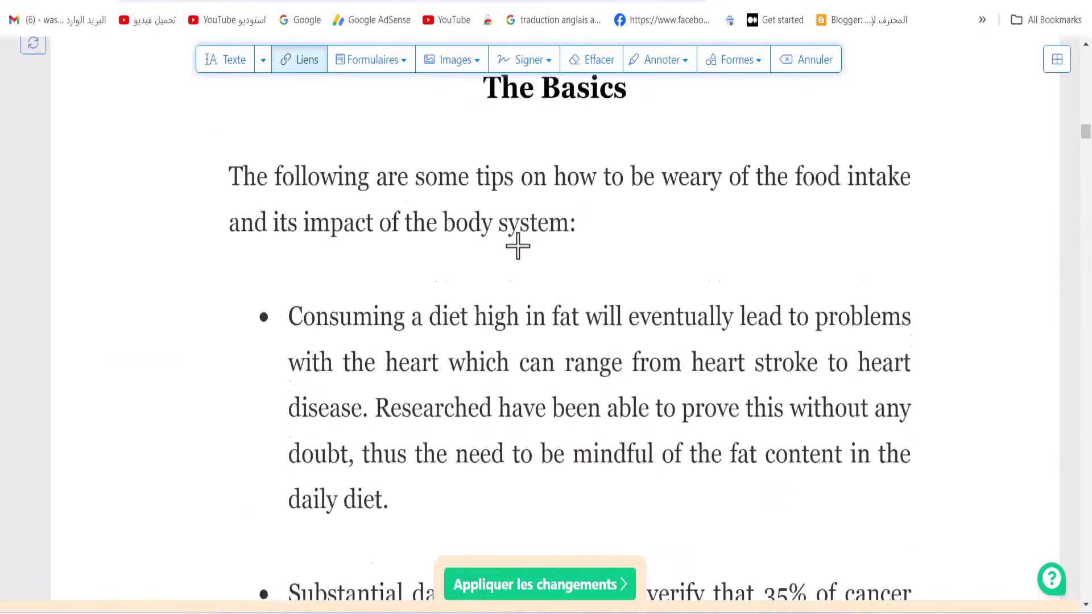
pyautogui.scroll(-20, 518, 246)
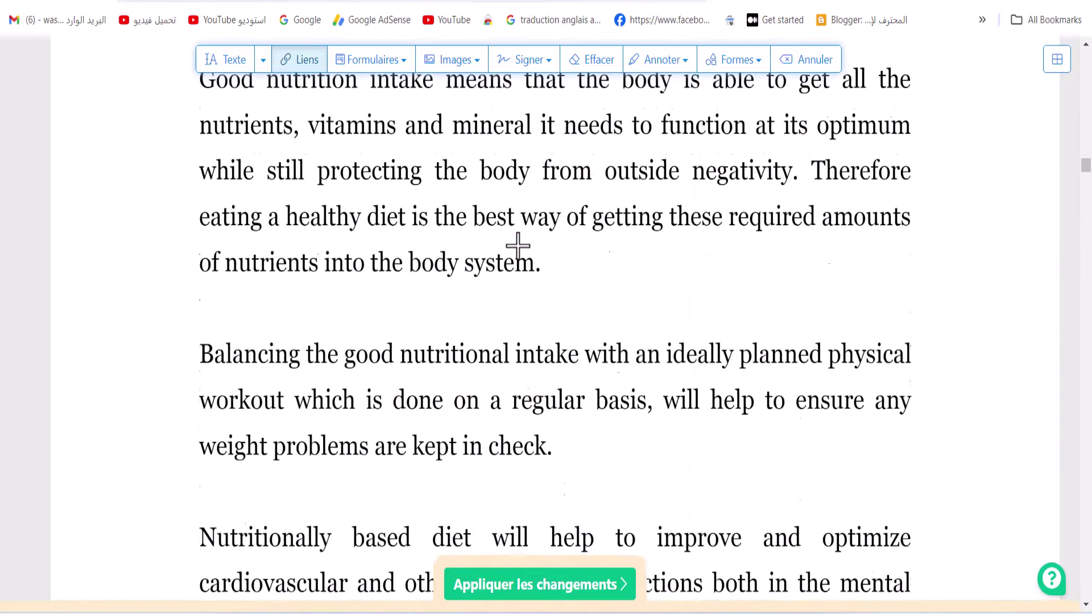
pyautogui.scroll(5, 519, 243)
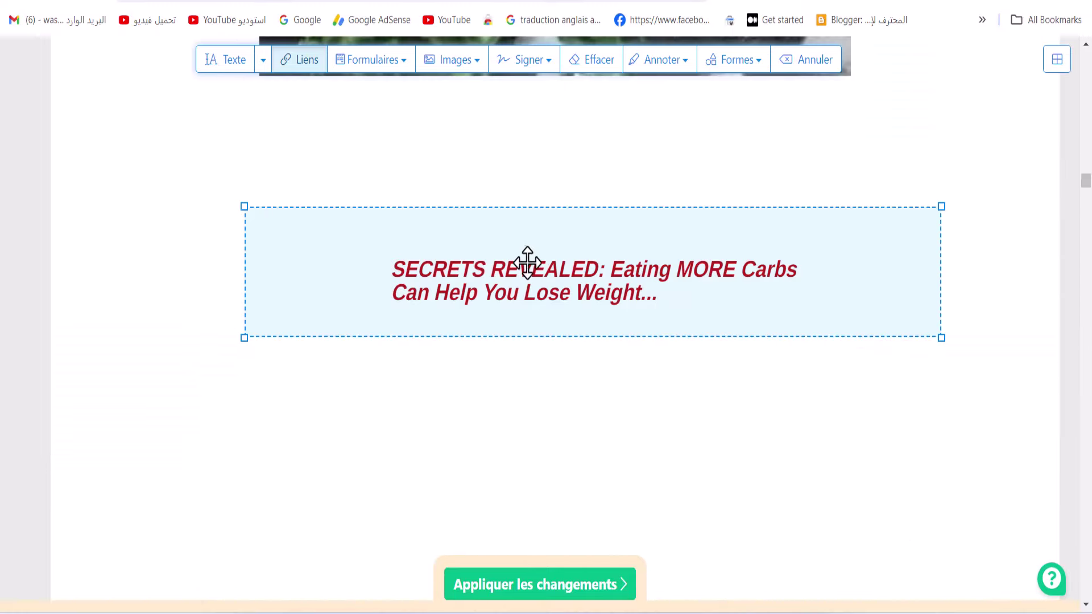
pyautogui.moveTo(1083, 188); pyautogui.dragTo(1073, 592)
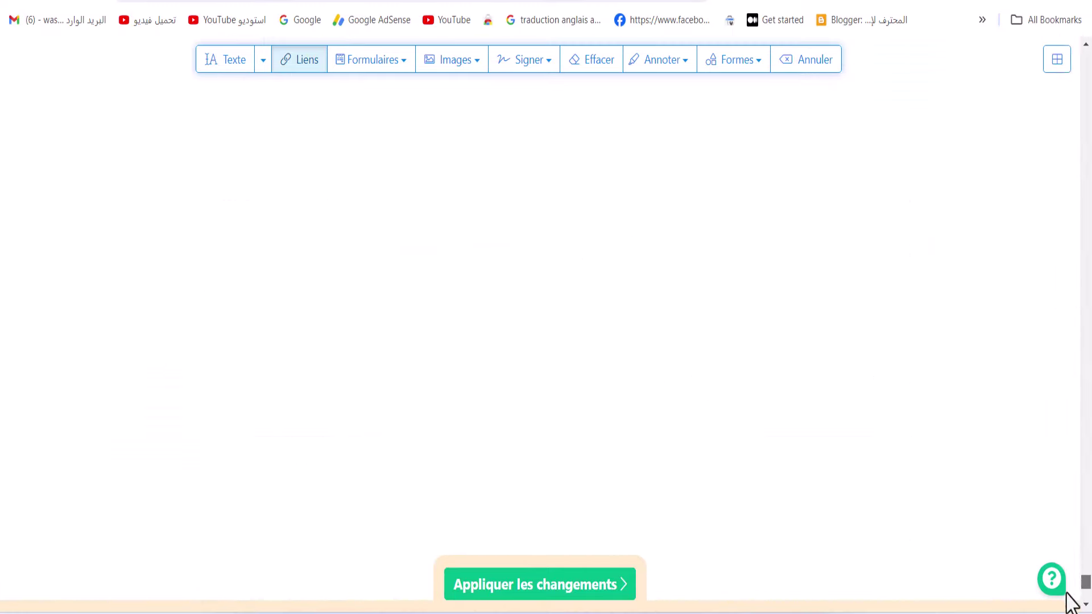
pyautogui.scroll(-7, 648, 431)
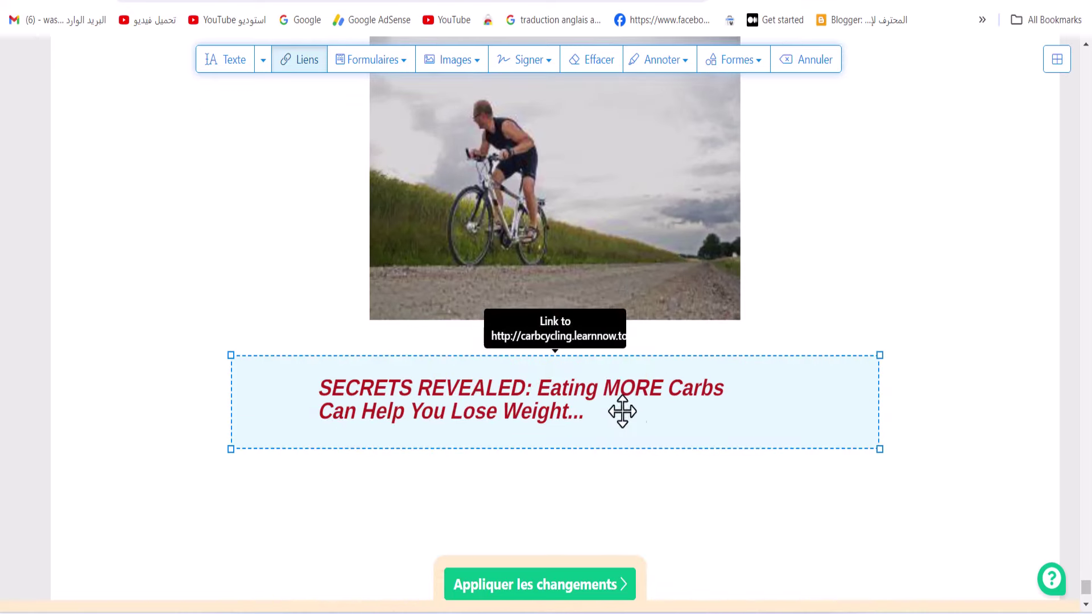
pyautogui.click(528, 592)
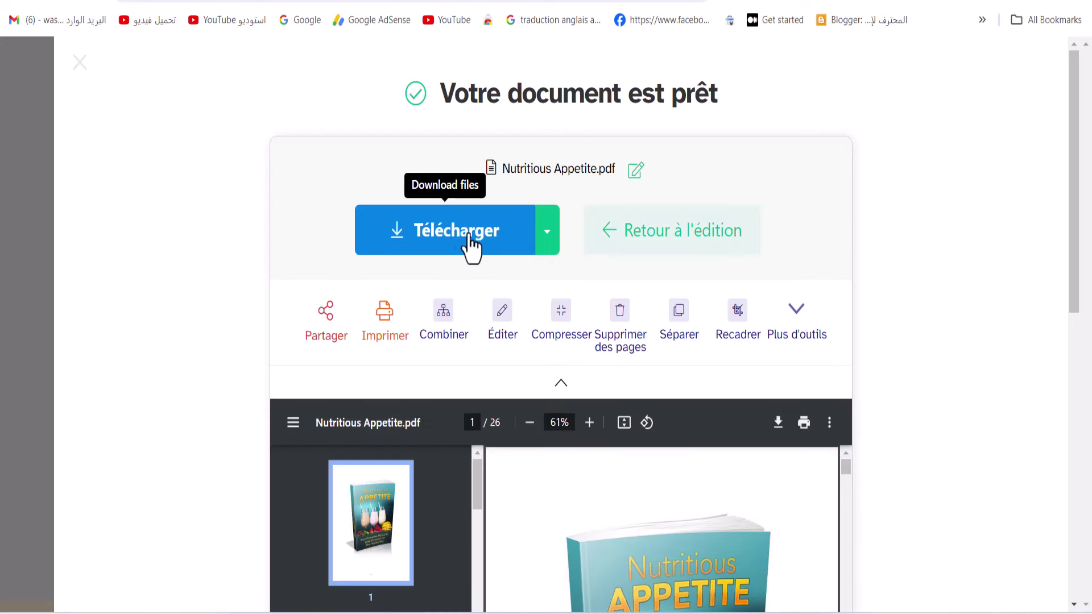
pyautogui.click(447, 238)
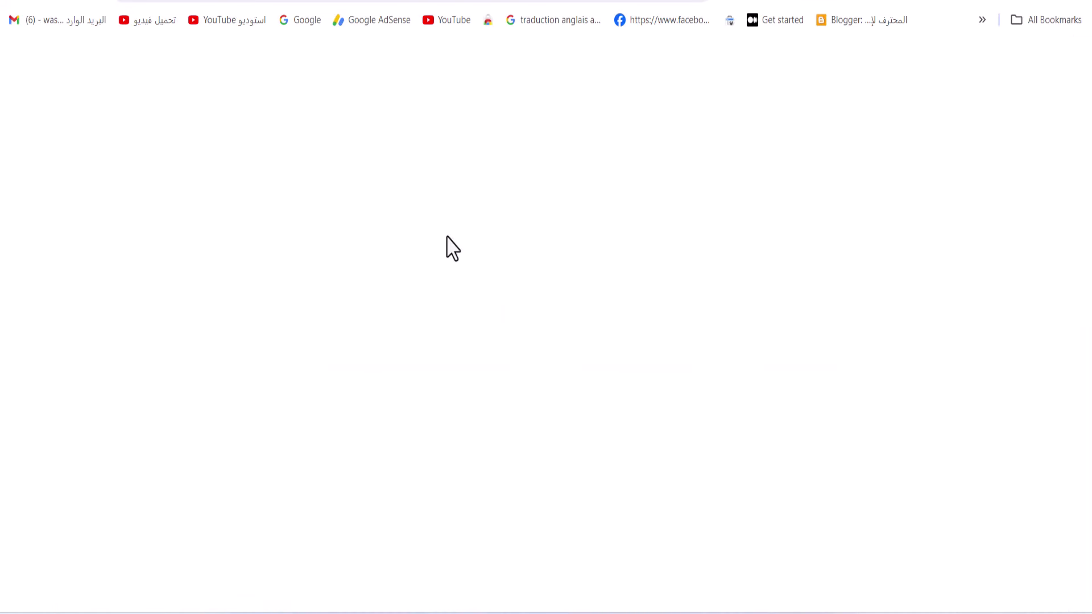
# Show the downloaded Nutritious Appetite PDF in its folder and open it with Google Chrome
pyautogui.moveTo(939, 44)
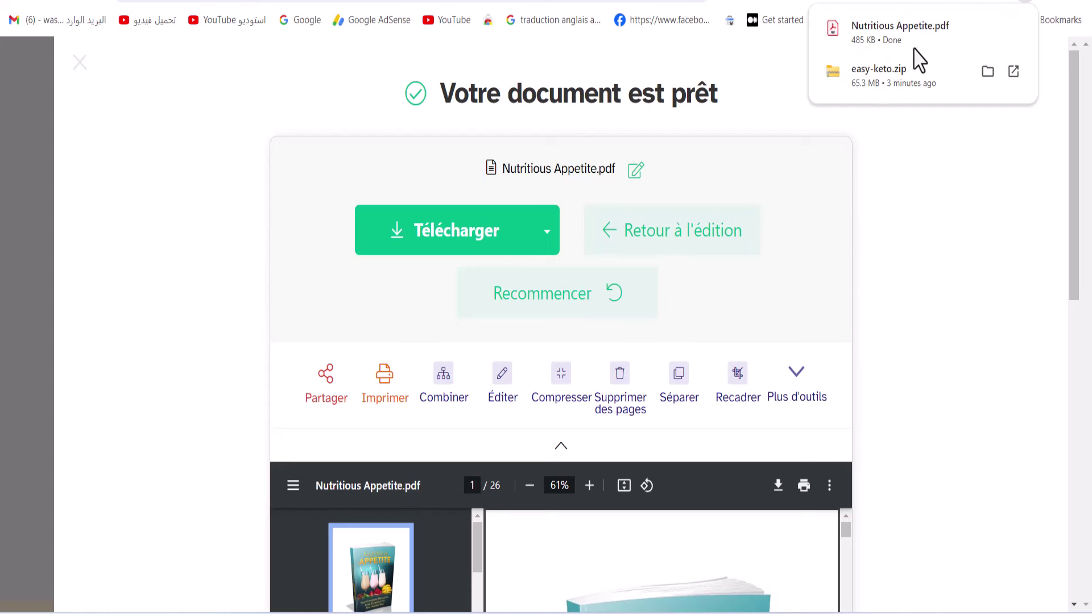
pyautogui.click(986, 33)
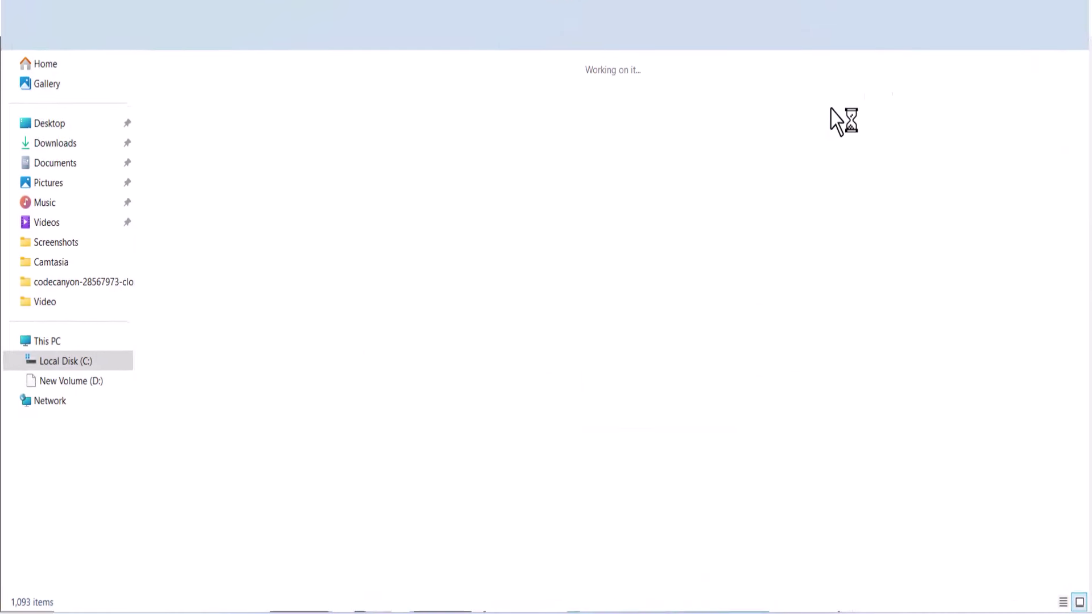
pyautogui.rightClick(203, 165)
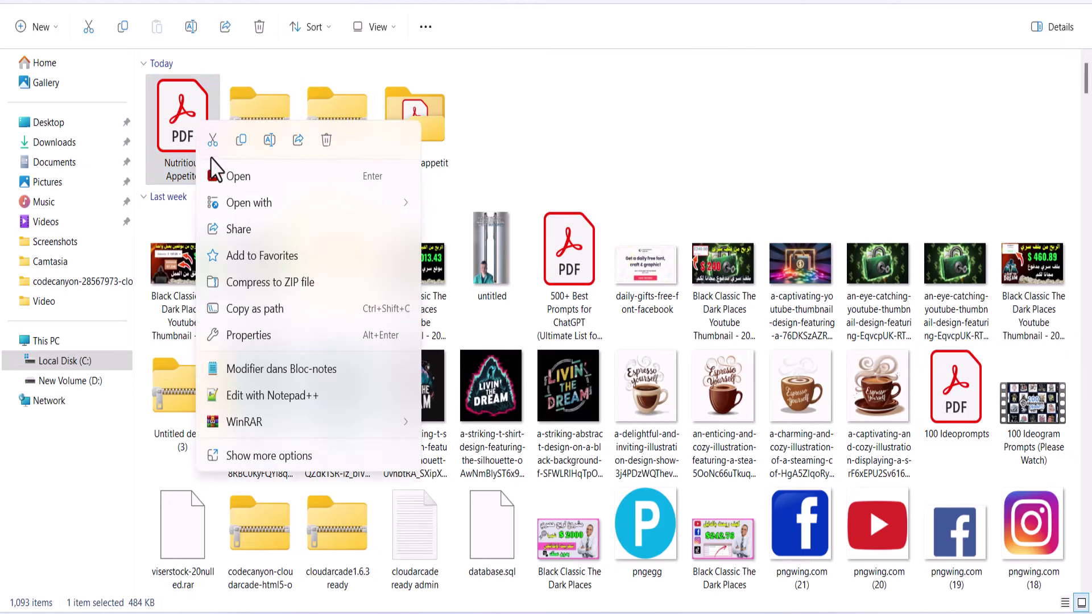
pyautogui.moveTo(341, 211)
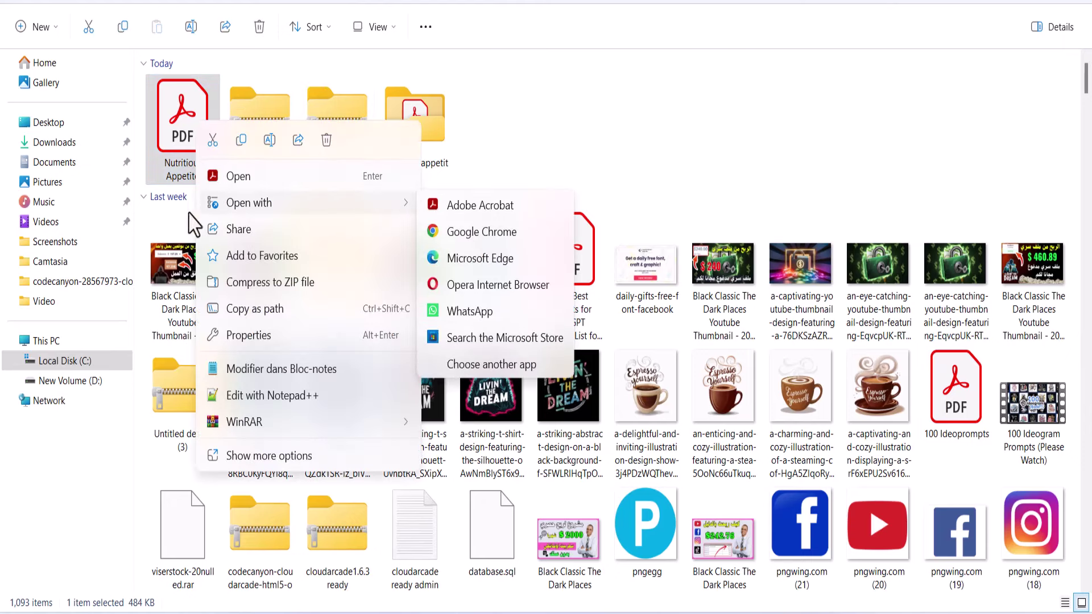
pyautogui.click(436, 233)
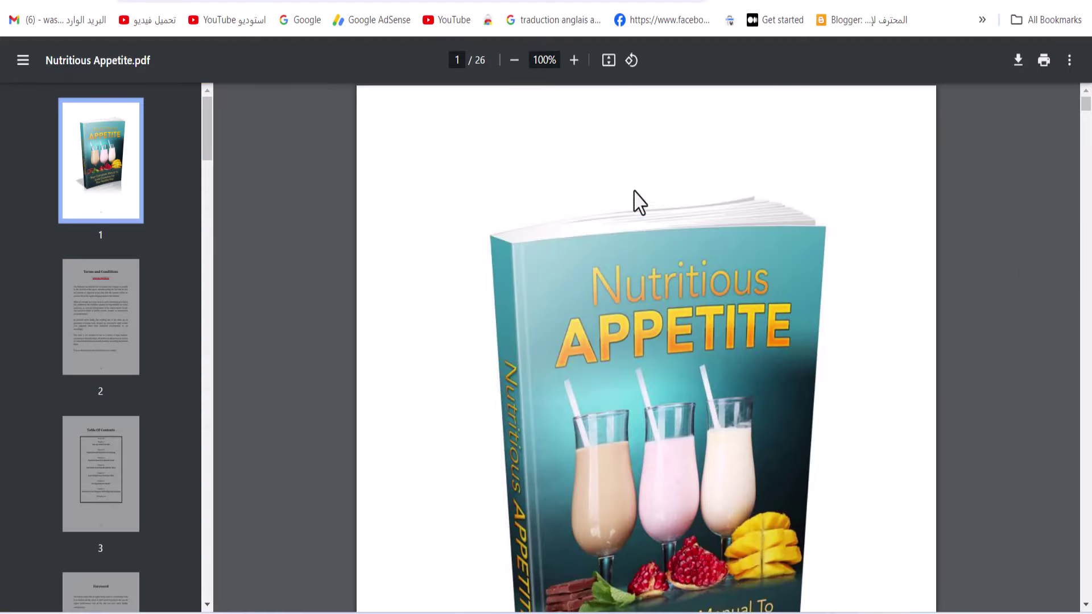
# Test the linked headline on page 4 of the PDF, skim the sales page it opens and return to the PDF
pyautogui.click(1085, 119)
pyautogui.scroll(-15, 733, 336)
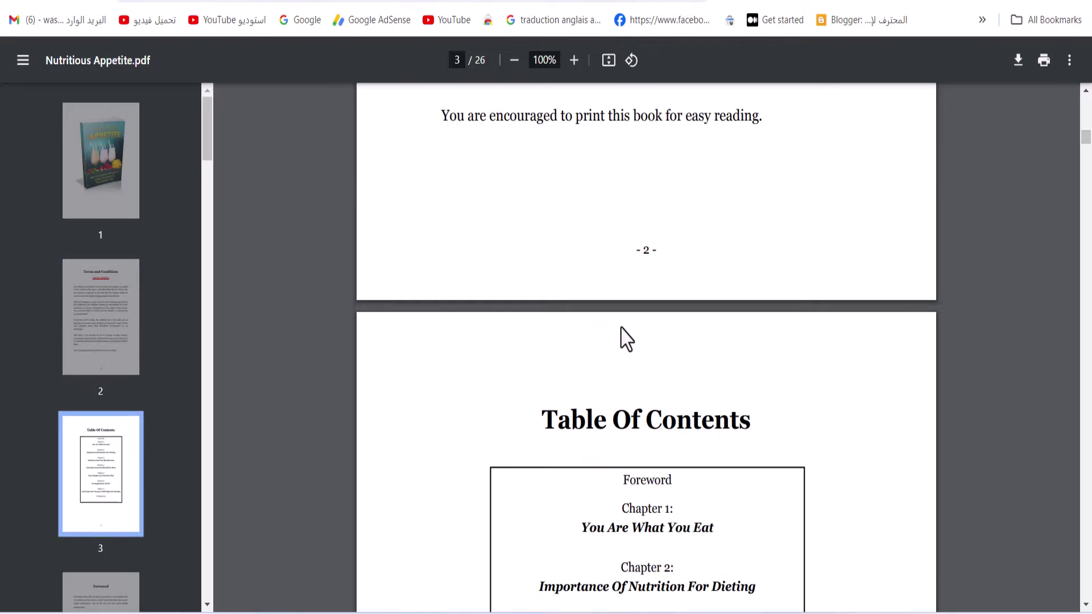
pyautogui.scroll(20, 628, 355)
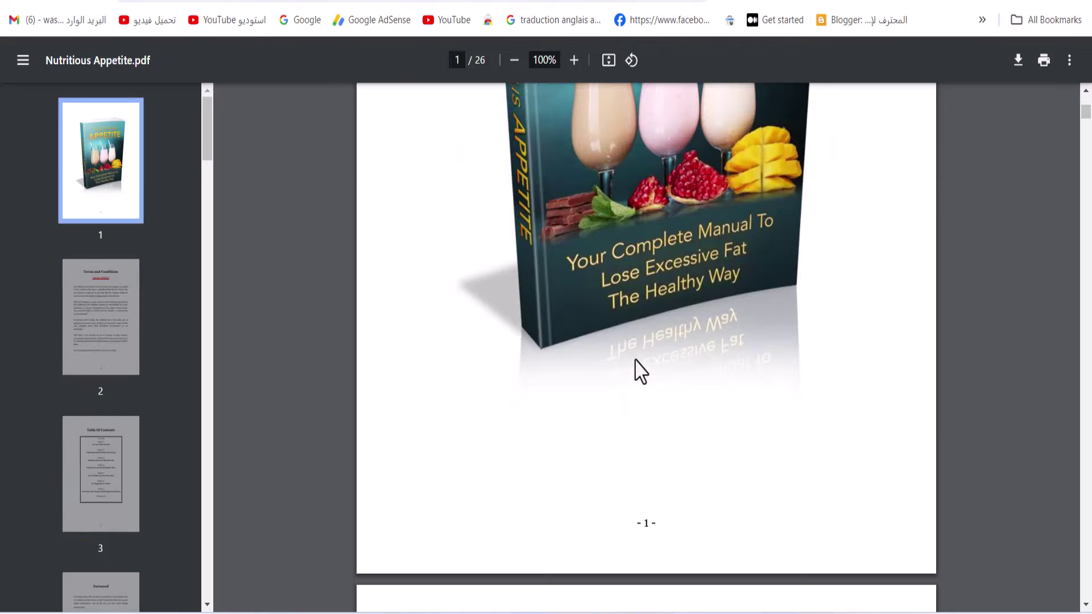
pyautogui.scroll(4, 637, 373)
pyautogui.scroll(-20, 648, 381)
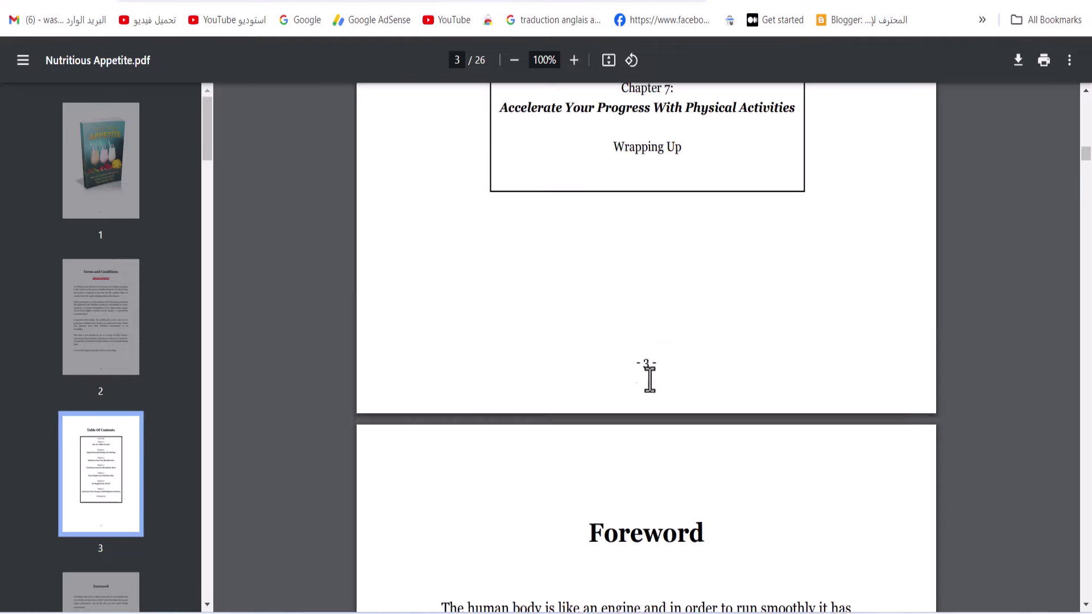
pyautogui.scroll(-18, 649, 378)
pyautogui.scroll(7, 646, 352)
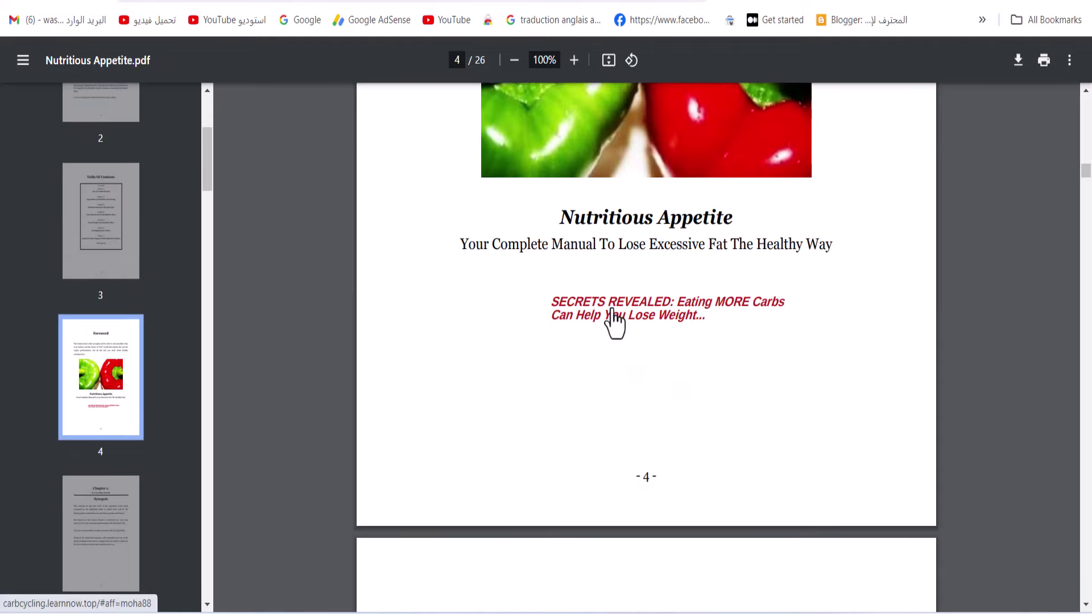
pyautogui.click(816, 198)
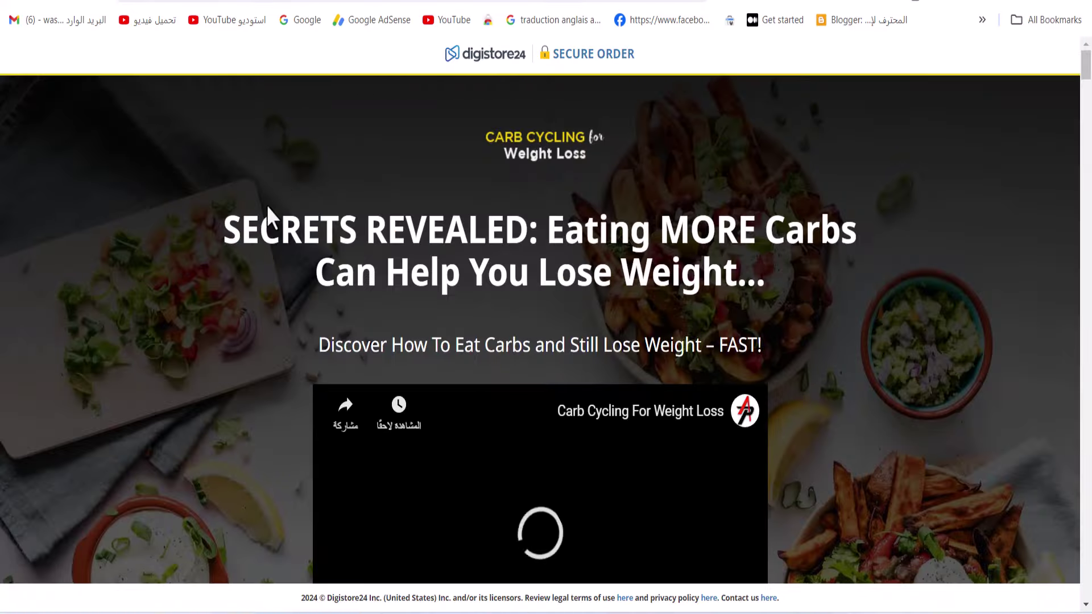
pyautogui.scroll(-12, 438, 415)
pyautogui.scroll(12, 446, 419)
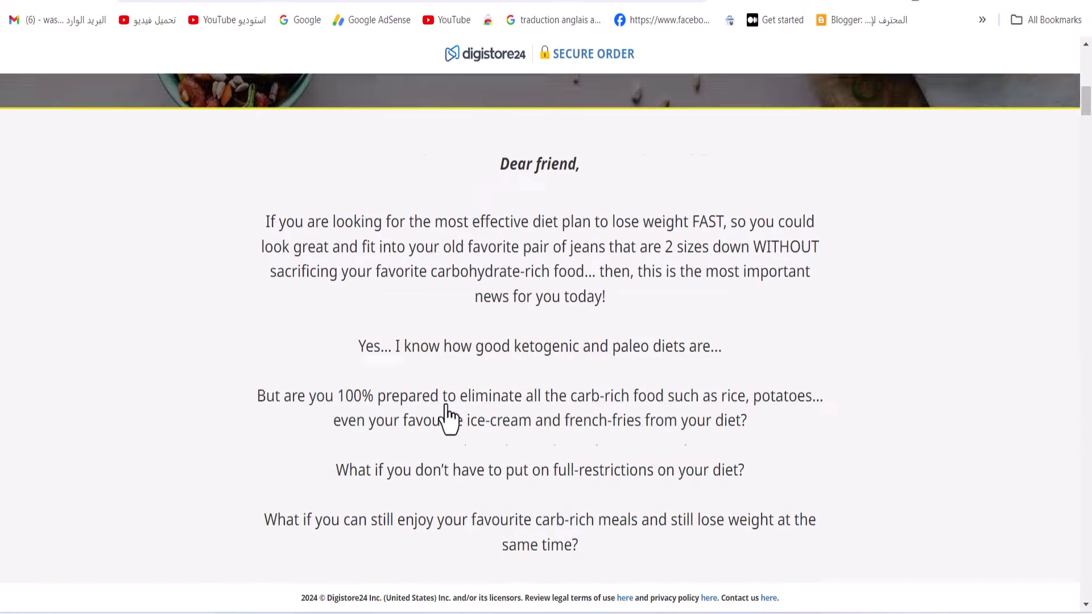
pyautogui.hotkey('alt', 'Left')
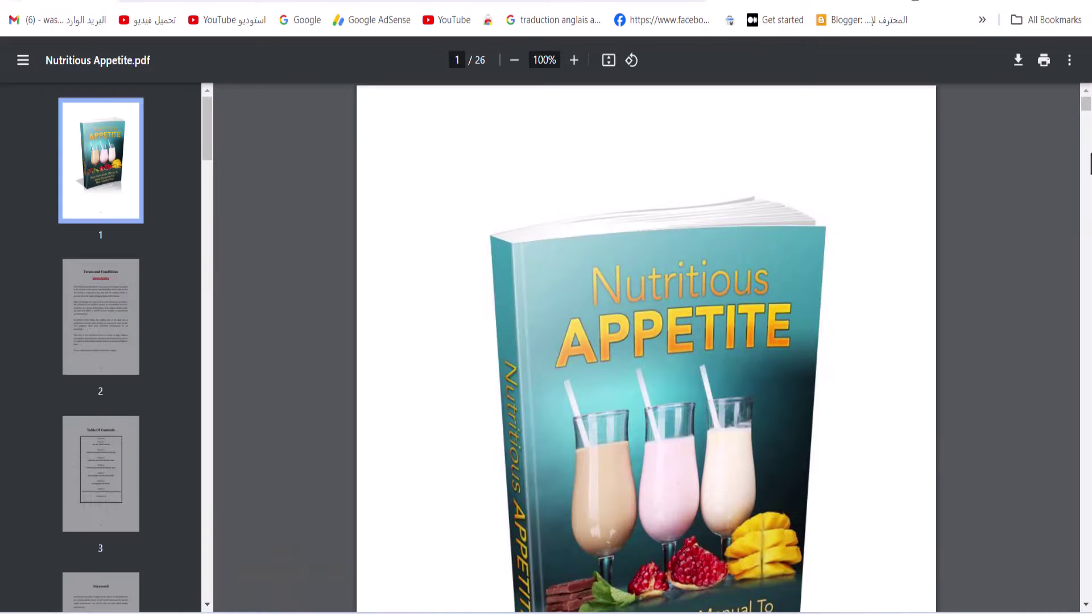
# Test the linked headline beneath the cyclist photo on page 26 and return to the PDF
pyautogui.moveTo(1085, 108); pyautogui.dragTo(981, 606)
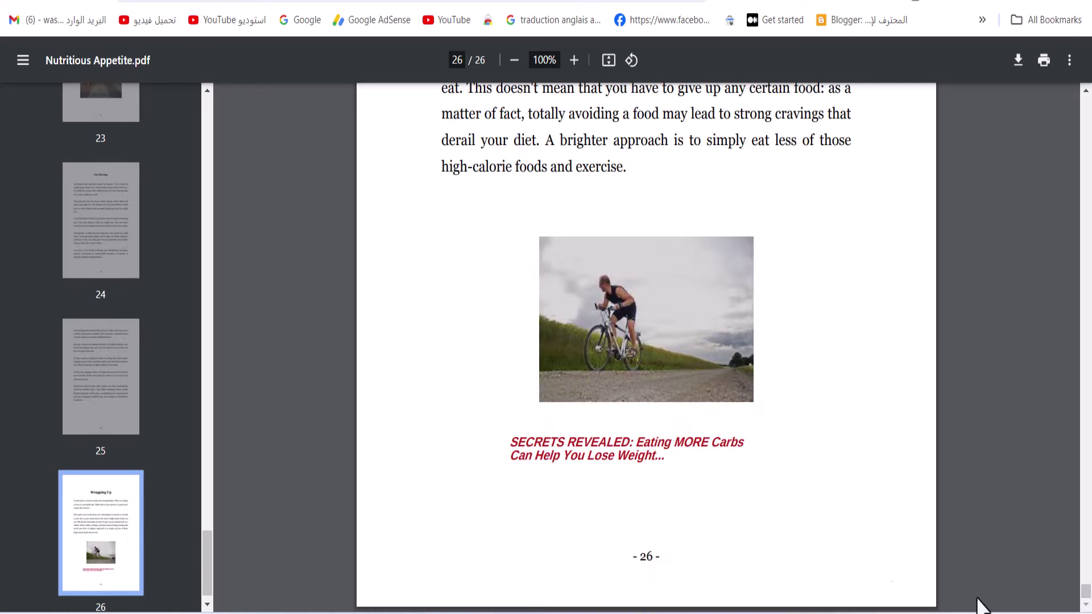
pyautogui.click(651, 455)
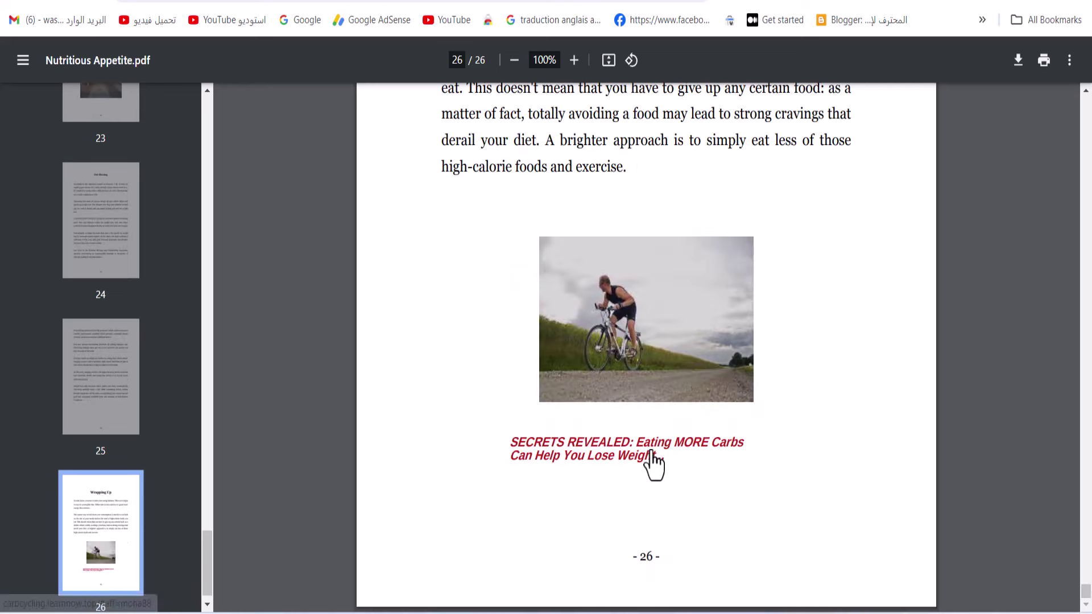
pyautogui.click(22, 2)
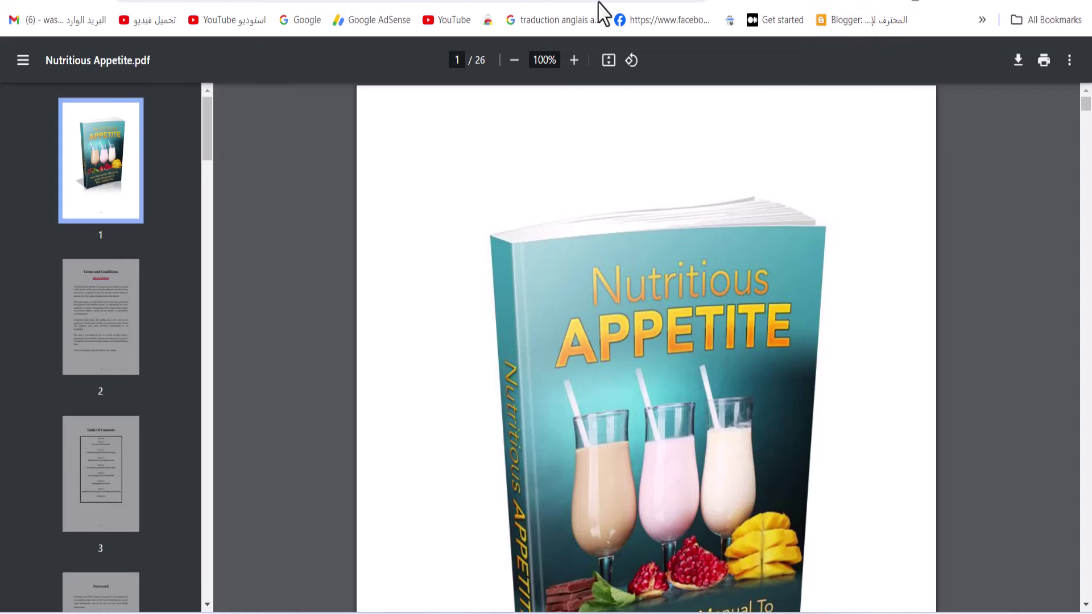
# Switch to the Scribd document page and open the Scribd home page in a new tab
pyautogui.hotkey('ctrl', 'Tab')
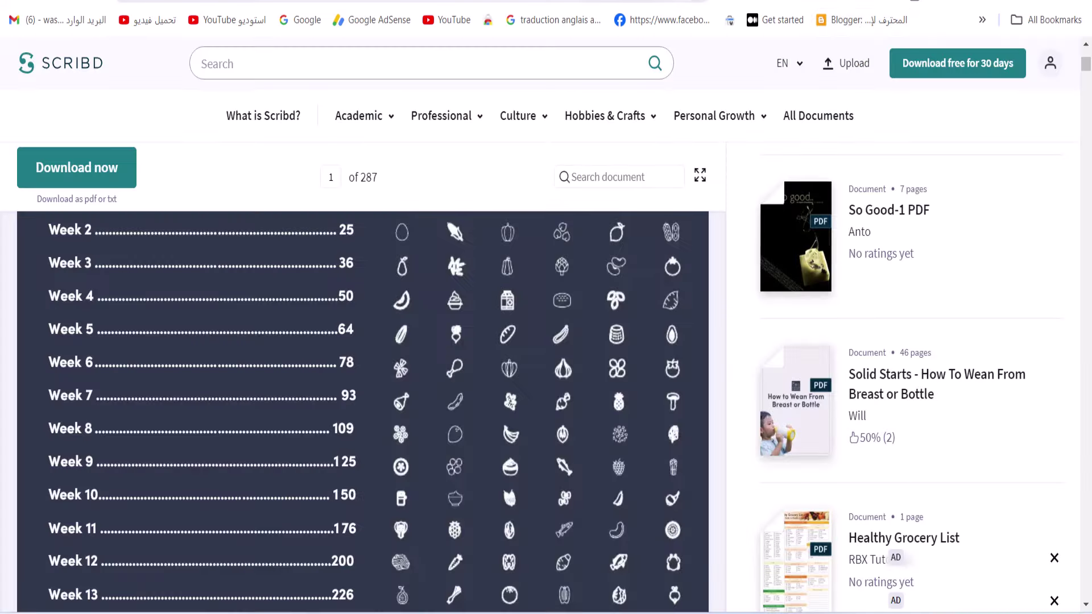
pyautogui.scroll(2, 512, 263)
pyautogui.scroll(-10, 524, 275)
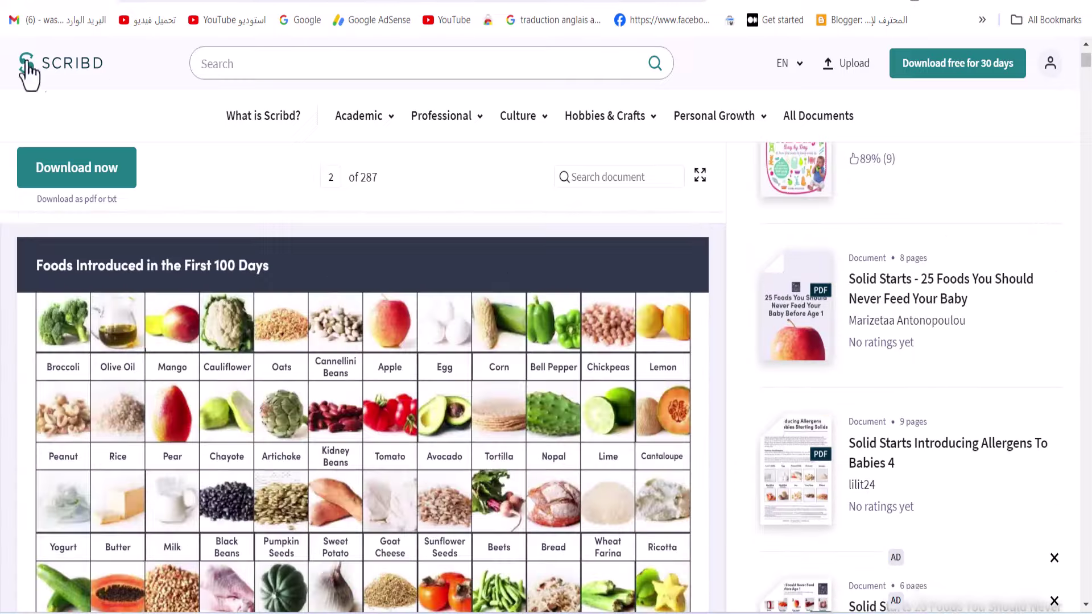
pyautogui.rightClick(30, 66)
pyautogui.click(62, 98)
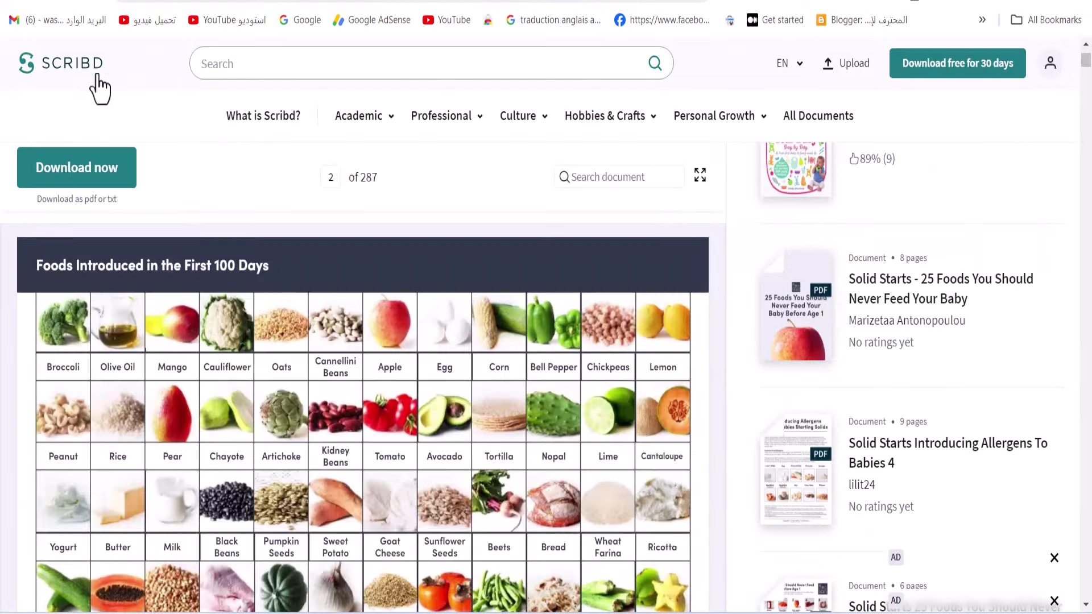
pyautogui.rightClick(91, 74)
pyautogui.press('Escape')
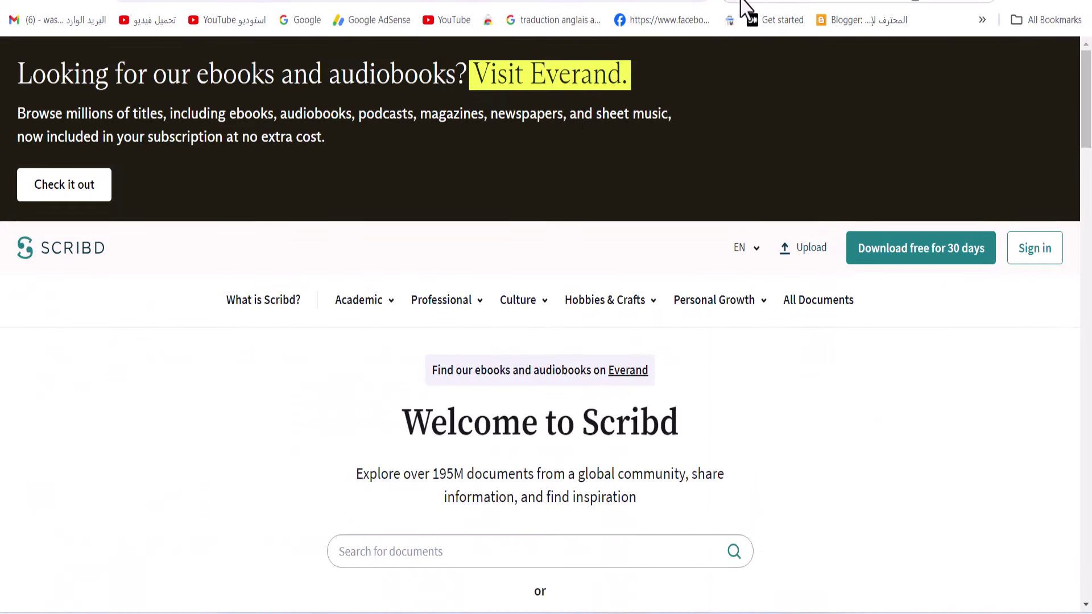
# Examine scribd.com's monthly visits over time in the Similarweb extension and close it
pyautogui.click(760, 4)
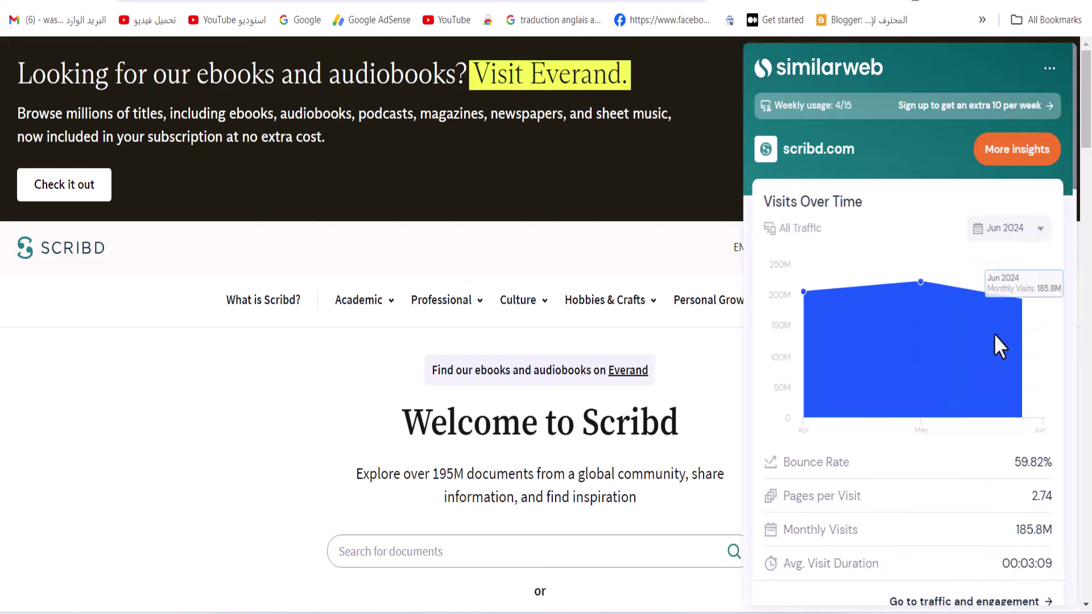
pyautogui.moveTo(1016, 529); pyautogui.dragTo(1043, 529)
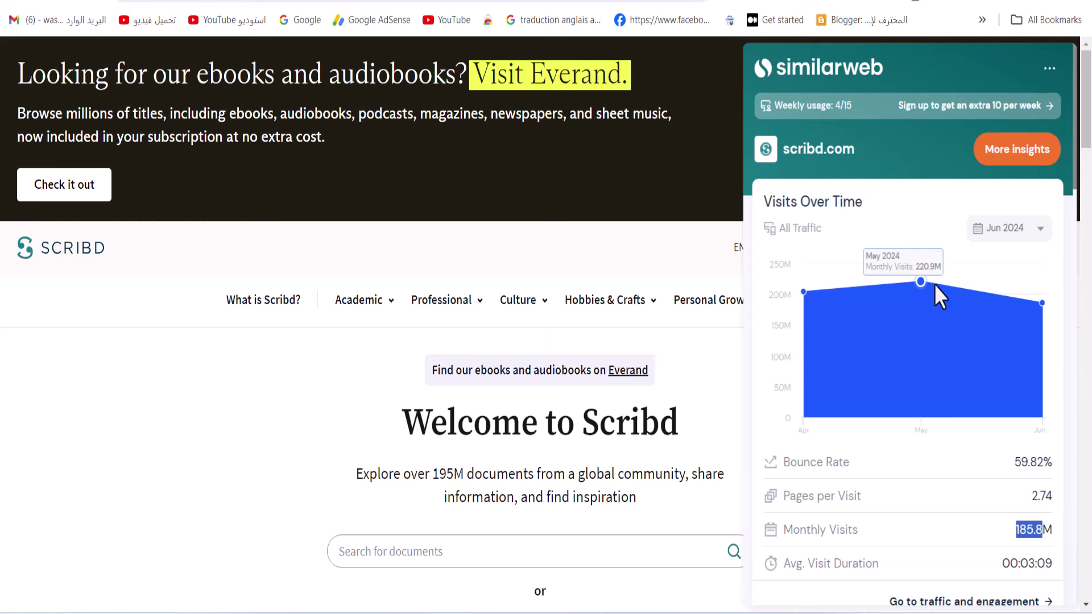
pyautogui.moveTo(1043, 307)
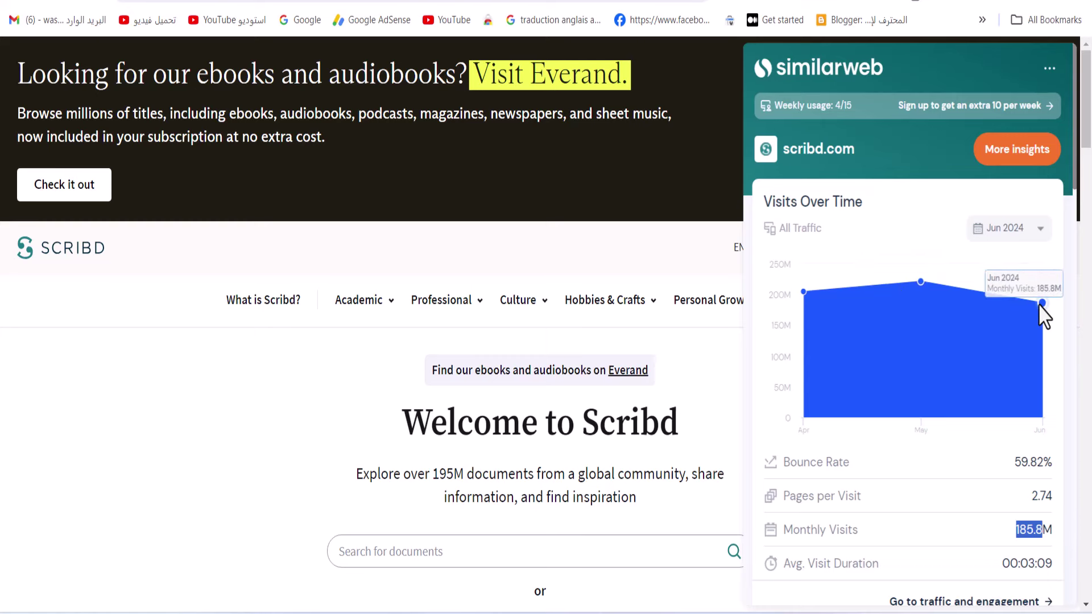
pyautogui.click(544, 336)
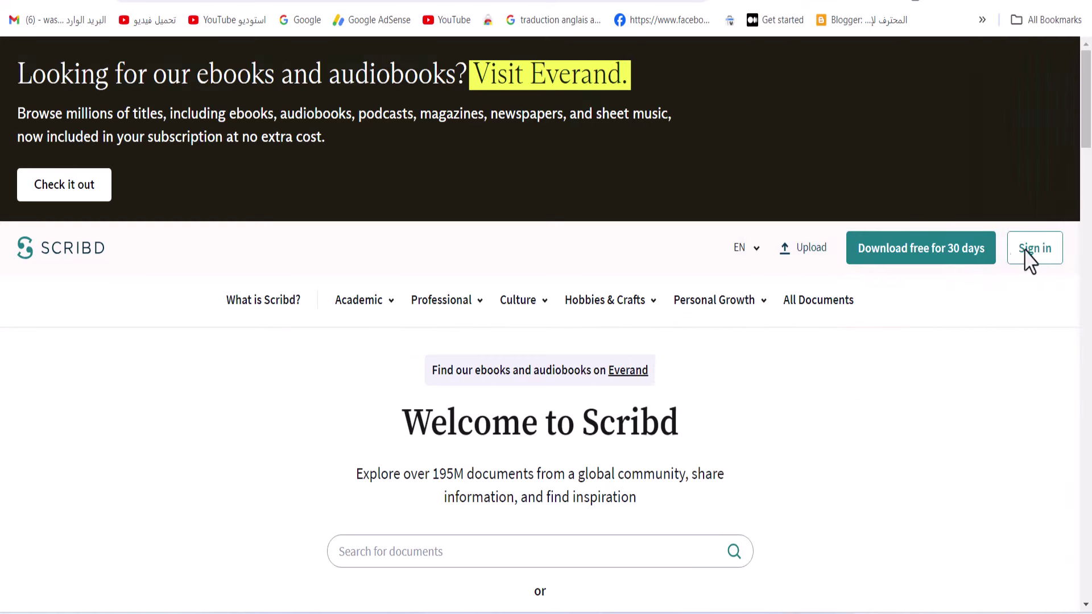
# Sign in to Scribd with Google, choosing one of the listed Google accounts
pyautogui.click(1034, 257)
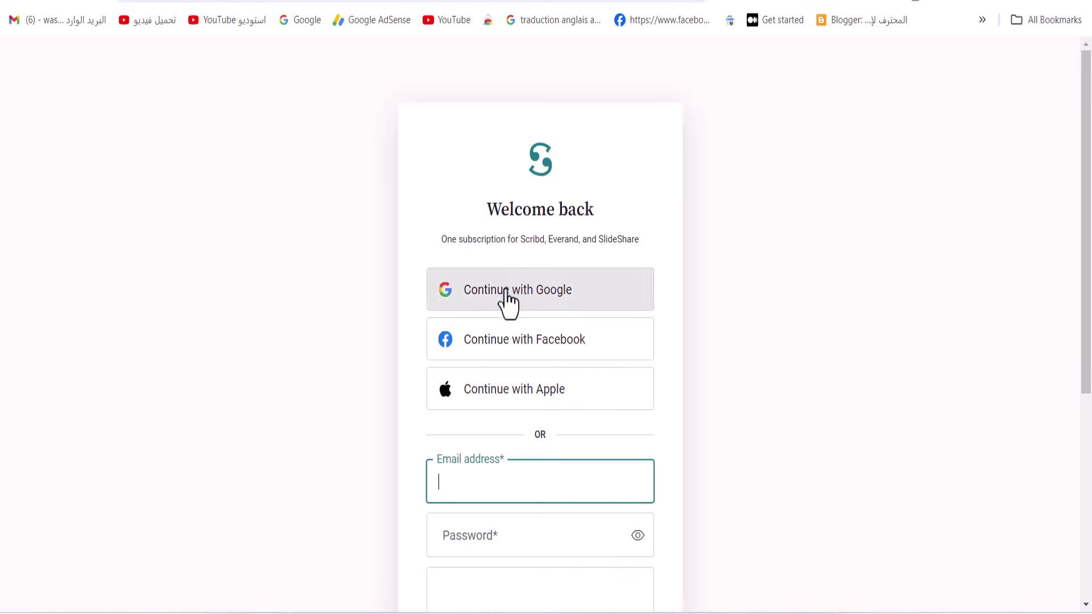
pyautogui.click(504, 302)
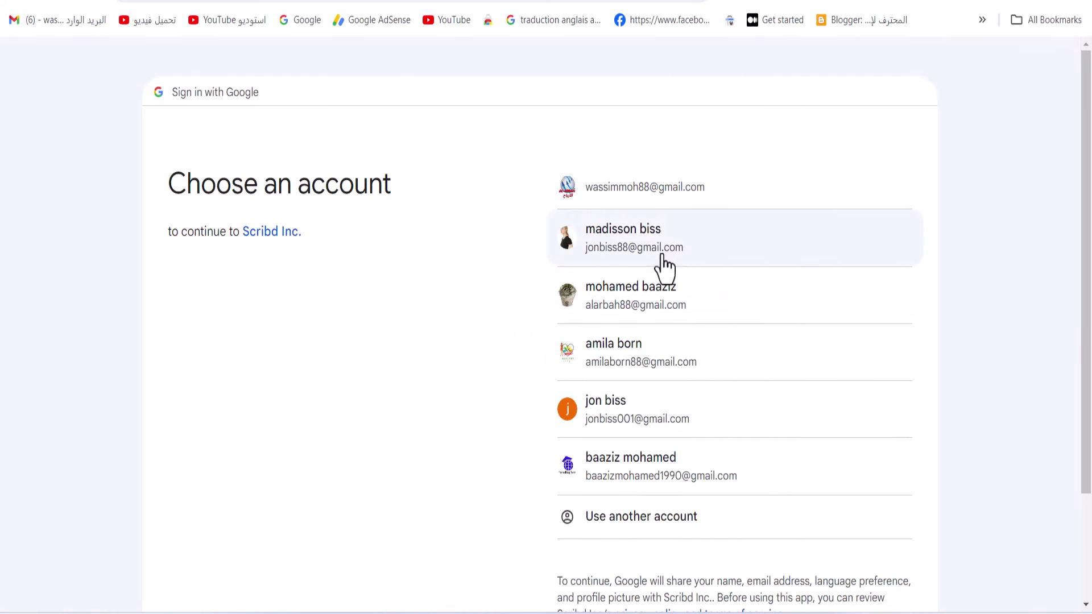
pyautogui.click(602, 249)
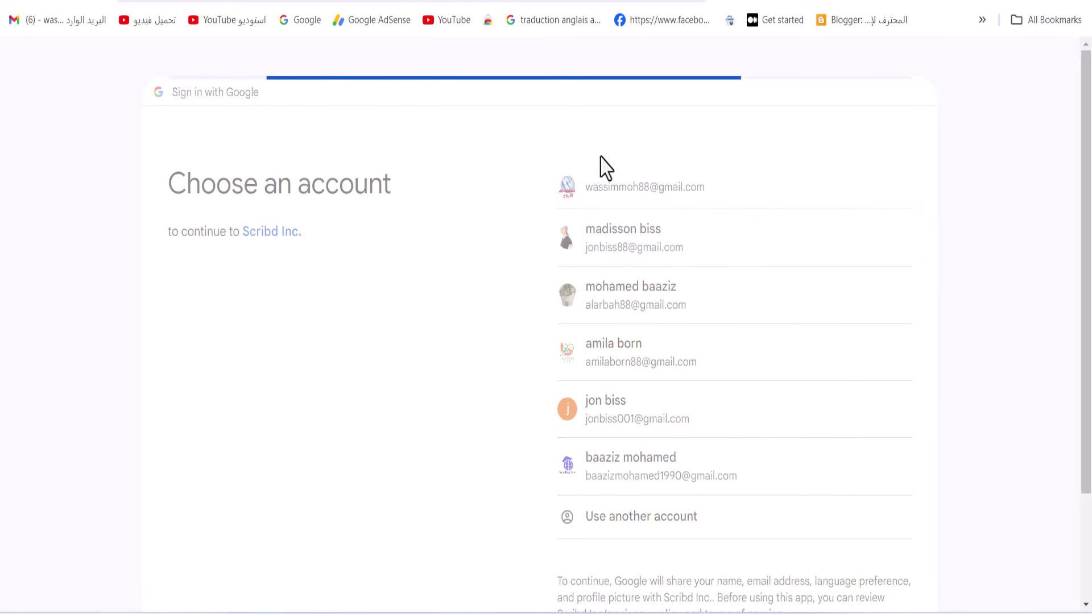
pyautogui.click(745, 417)
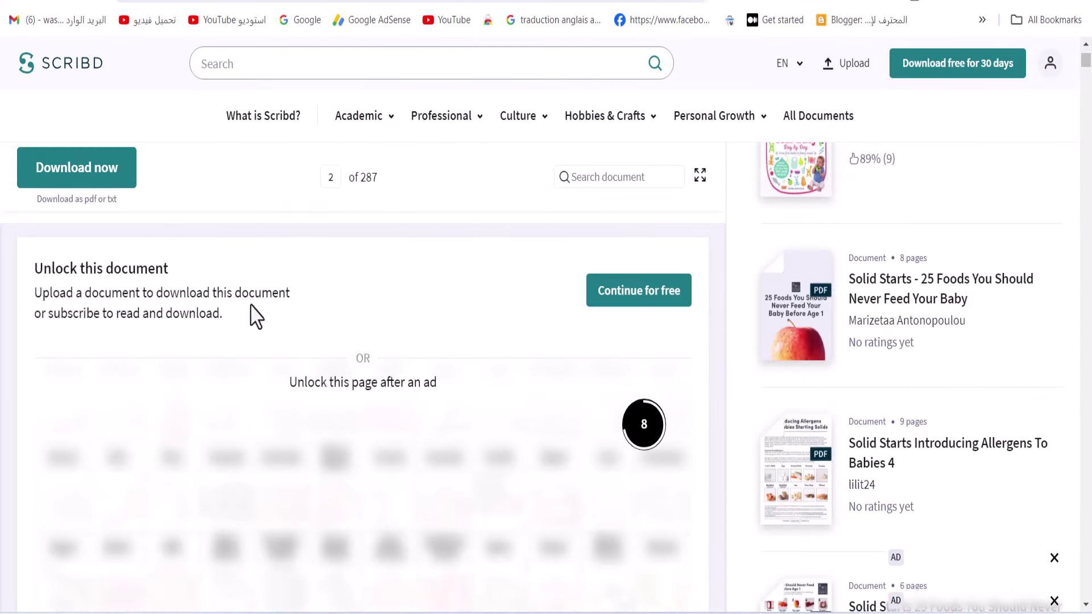
# Check the title and view details at the start of the Solid Starts - First 100 Days document page
pyautogui.scroll(5, 322, 359)
pyautogui.scroll(5, 367, 380)
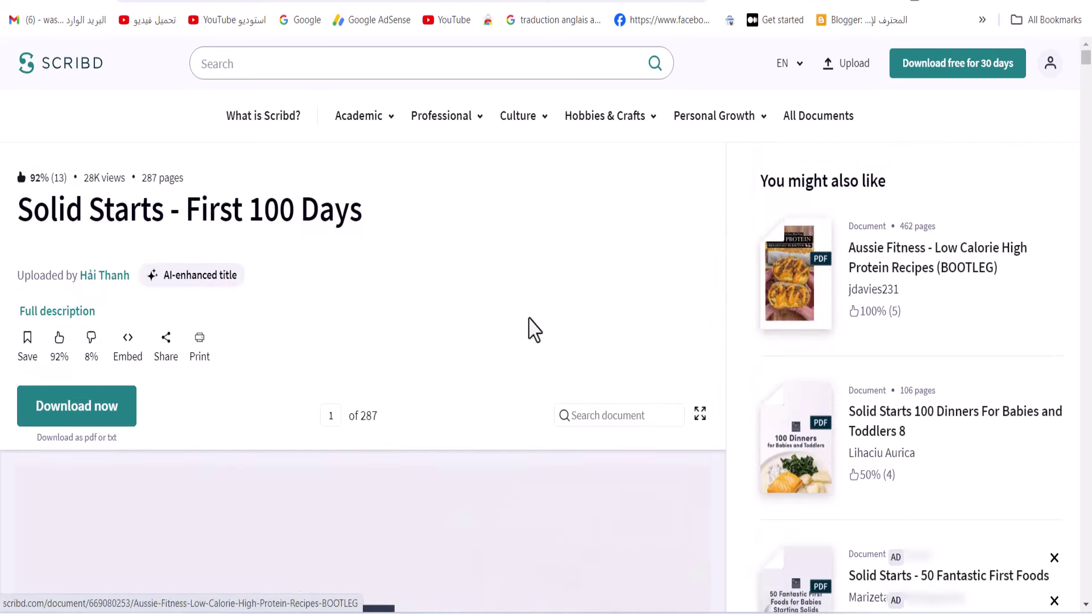
# View the first pages of the Solid Starts document in full screen, skipping the ad that locks page 2
pyautogui.moveTo(2, 223); pyautogui.dragTo(455, 219)
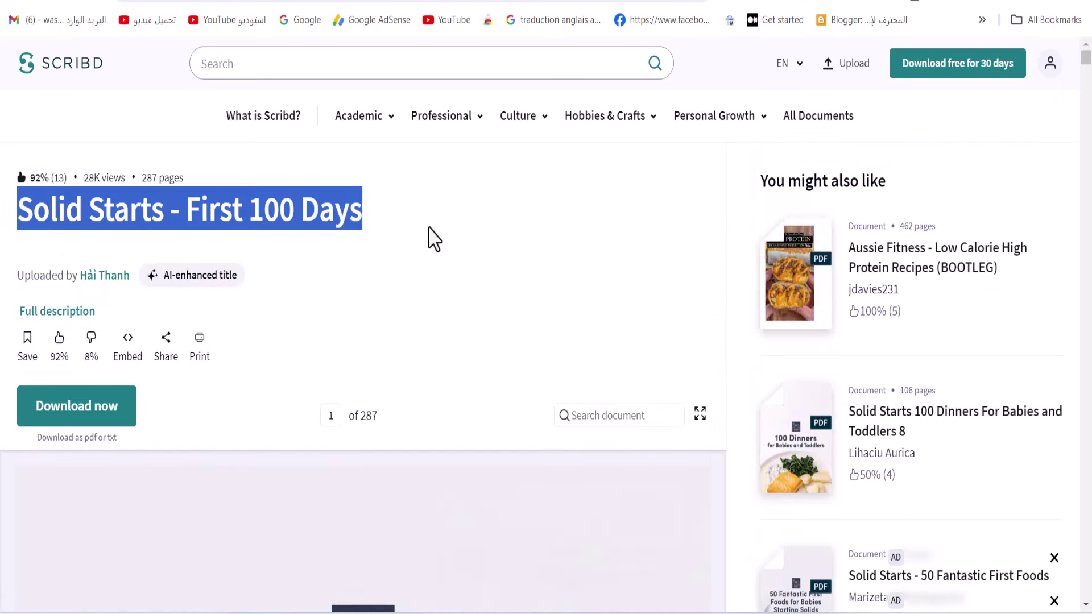
pyautogui.scroll(-10, 1086, 69)
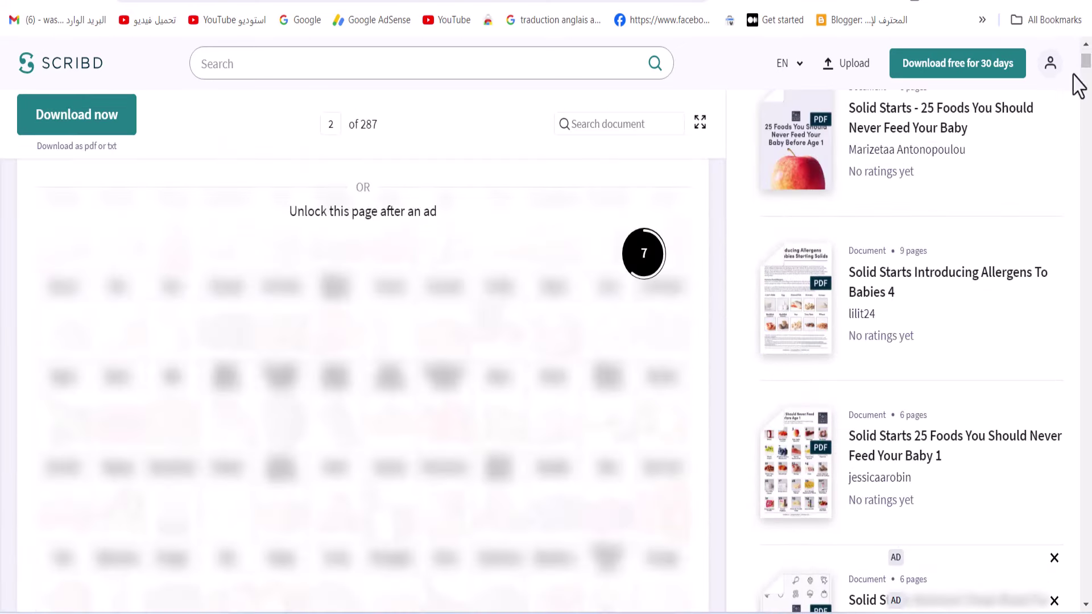
pyautogui.scroll(5, 391, 385)
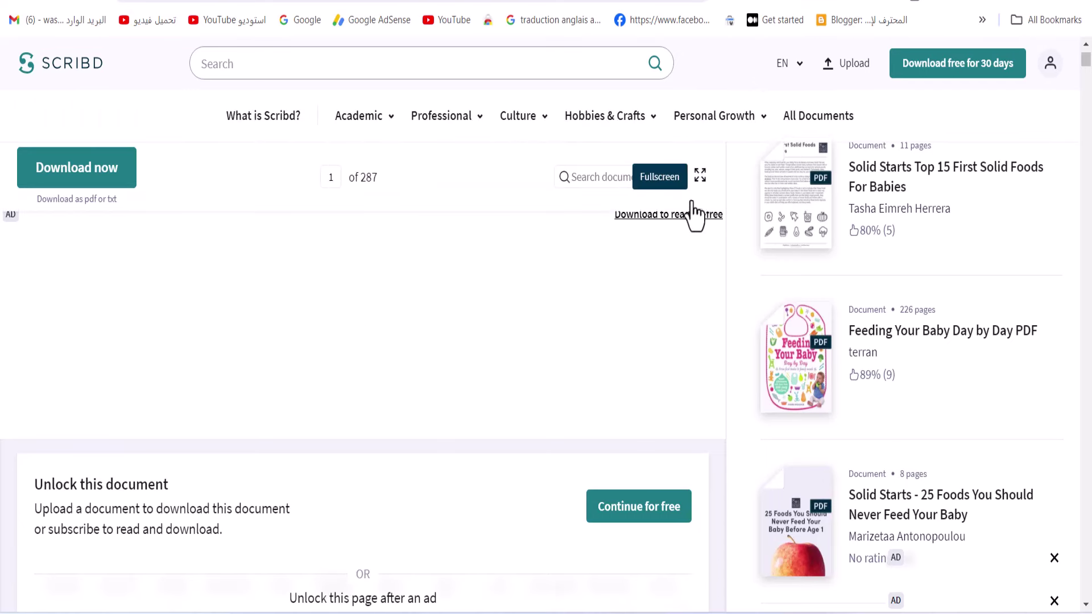
pyautogui.click(700, 175)
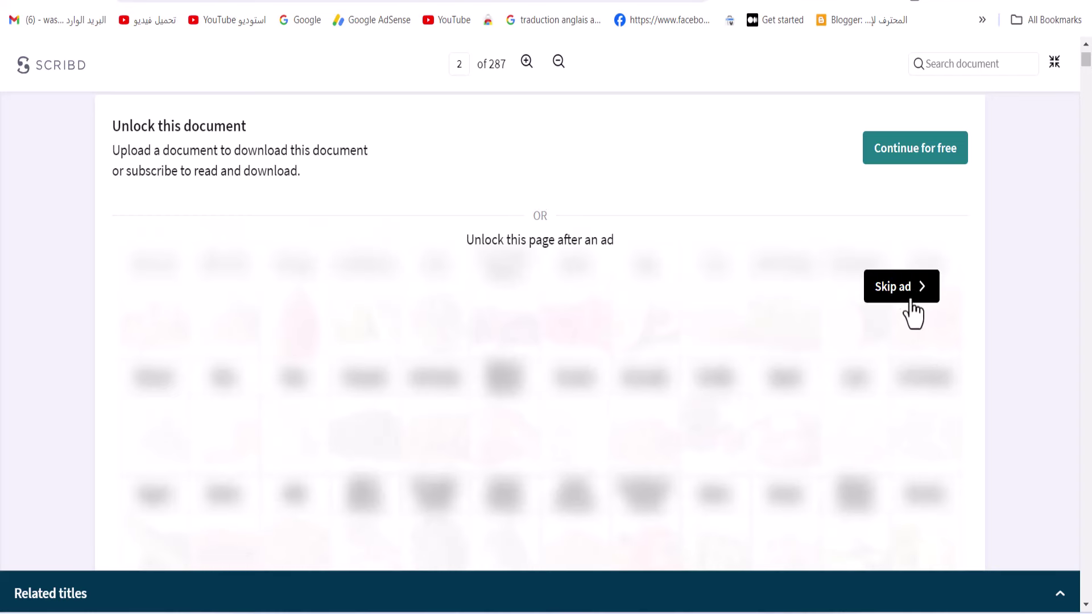
pyautogui.click(910, 311)
pyautogui.scroll(-20, 709, 357)
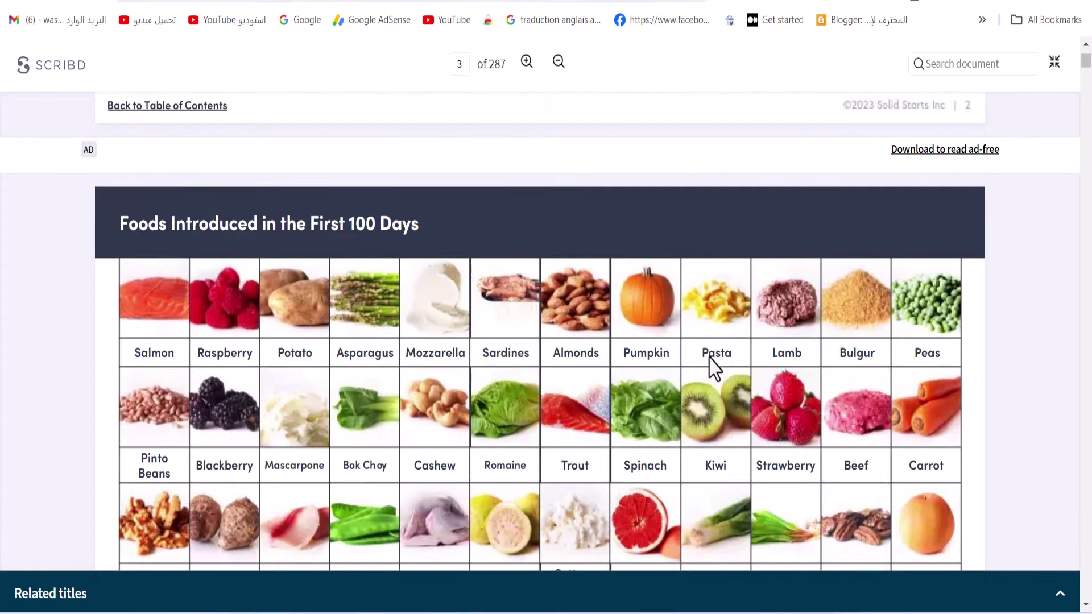
# Unlock page 5, follow its solidstarts.com link and look through the guides and courses sold on that site
pyautogui.scroll(-20, 709, 358)
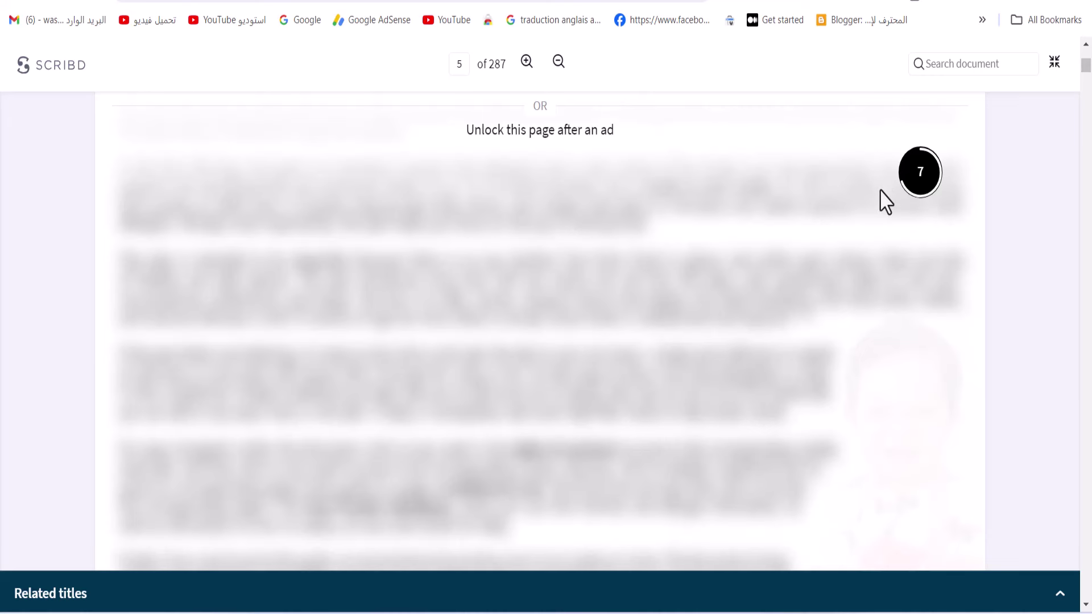
pyautogui.click(909, 178)
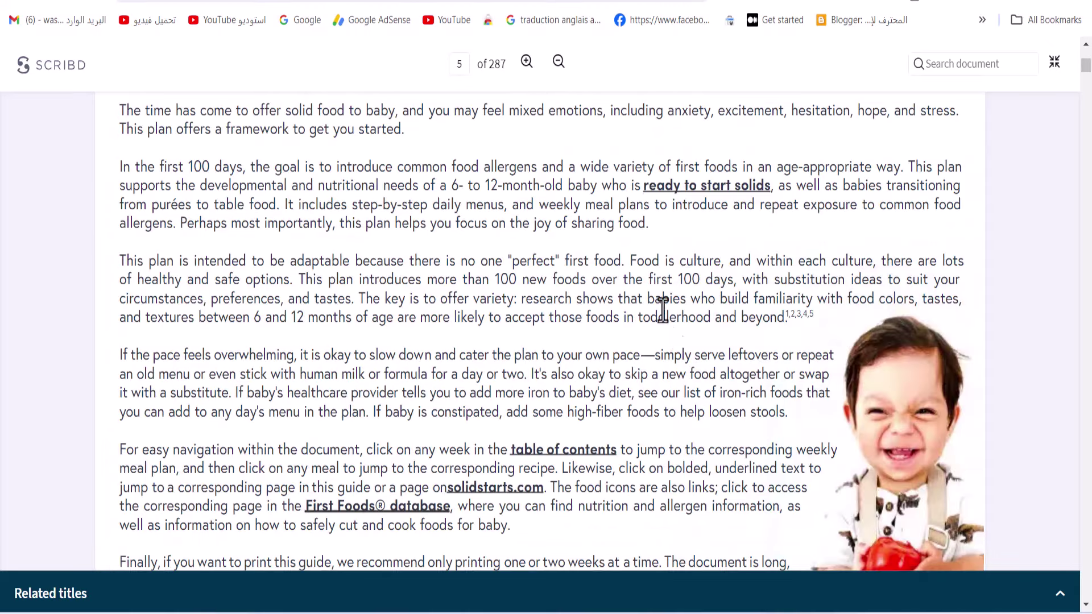
pyautogui.click(490, 488)
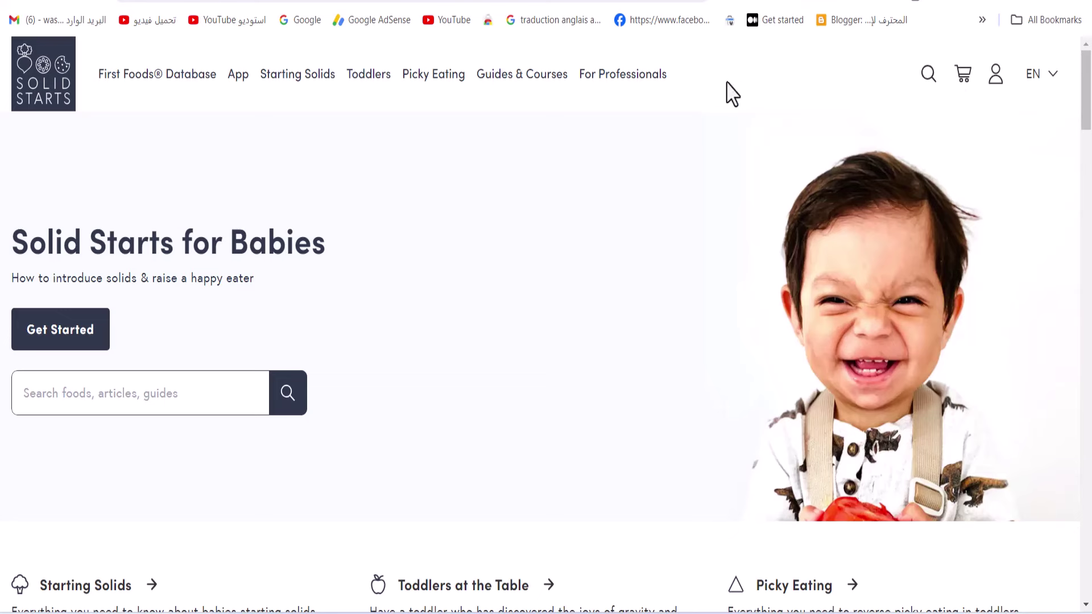
pyautogui.scroll(-20, 626, 295)
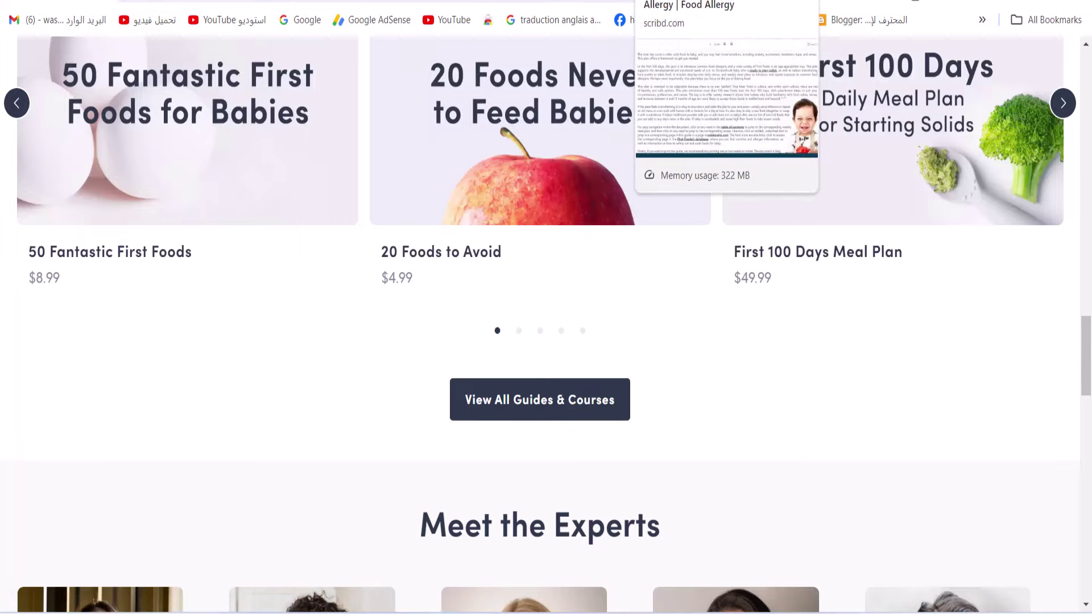
# Return to the Scribd document, leave full screen at its first page and check the document's view count
pyautogui.click(671, 2)
pyautogui.scroll(-10, 546, 296)
pyautogui.scroll(5, 609, 342)
pyautogui.scroll(10, 606, 336)
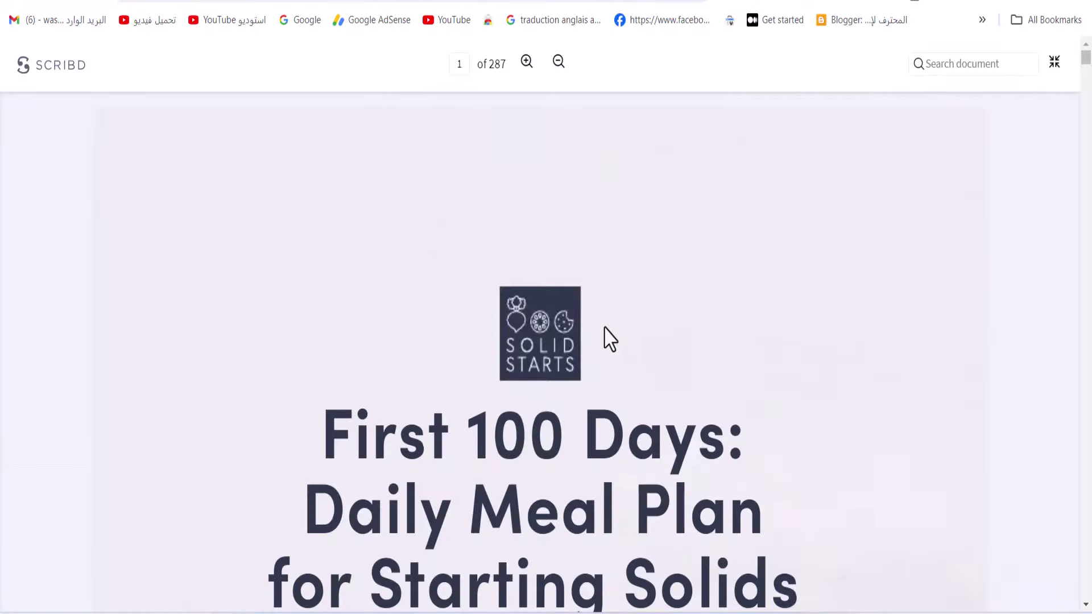
pyautogui.scroll(-2, 455, 309)
pyautogui.scroll(2, 711, 228)
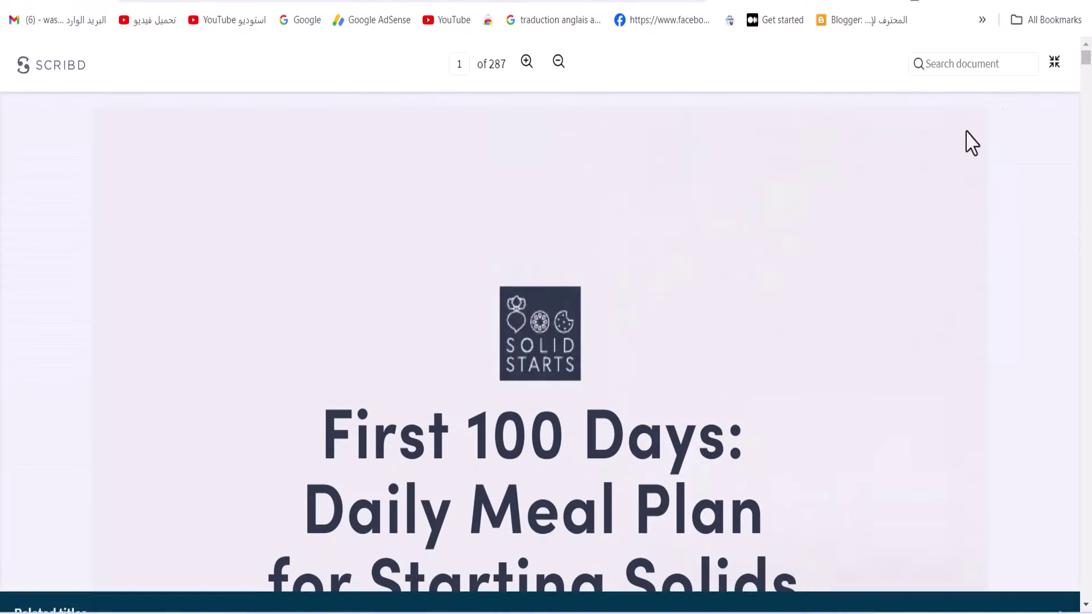
pyautogui.click(1055, 66)
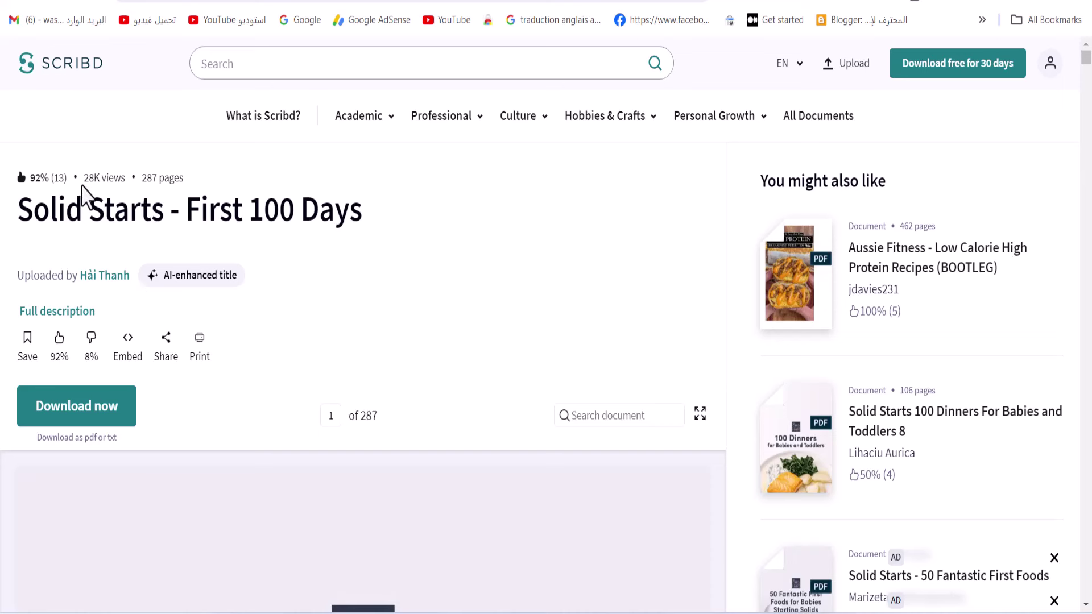
pyautogui.moveTo(84, 180); pyautogui.dragTo(126, 208)
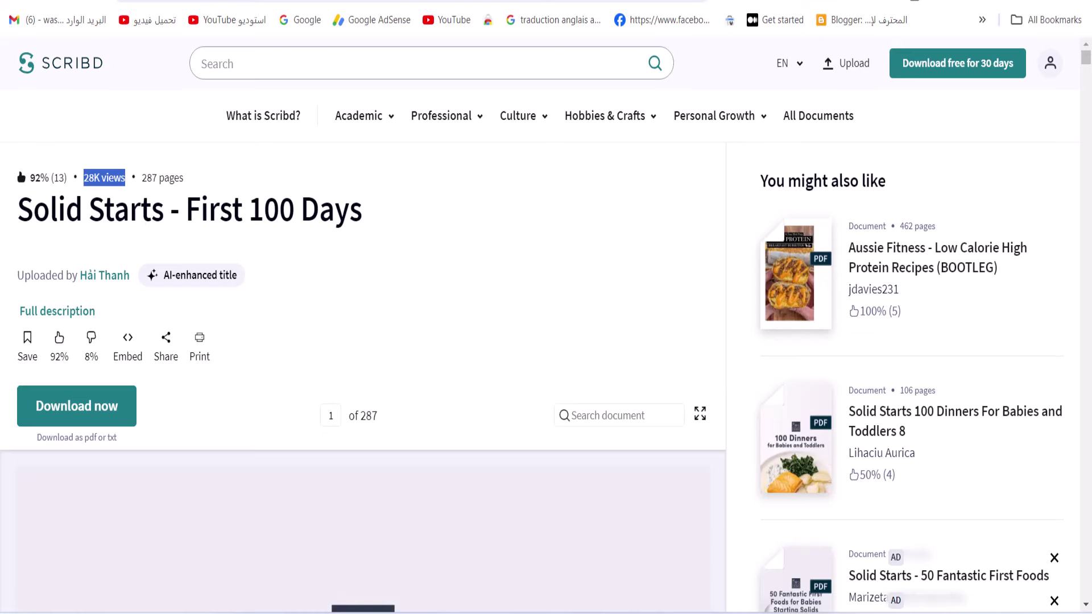
# Check the price of the First 100 Days Meal Plan on the Solid Starts site and look over the remaining page
pyautogui.click(653, 2)
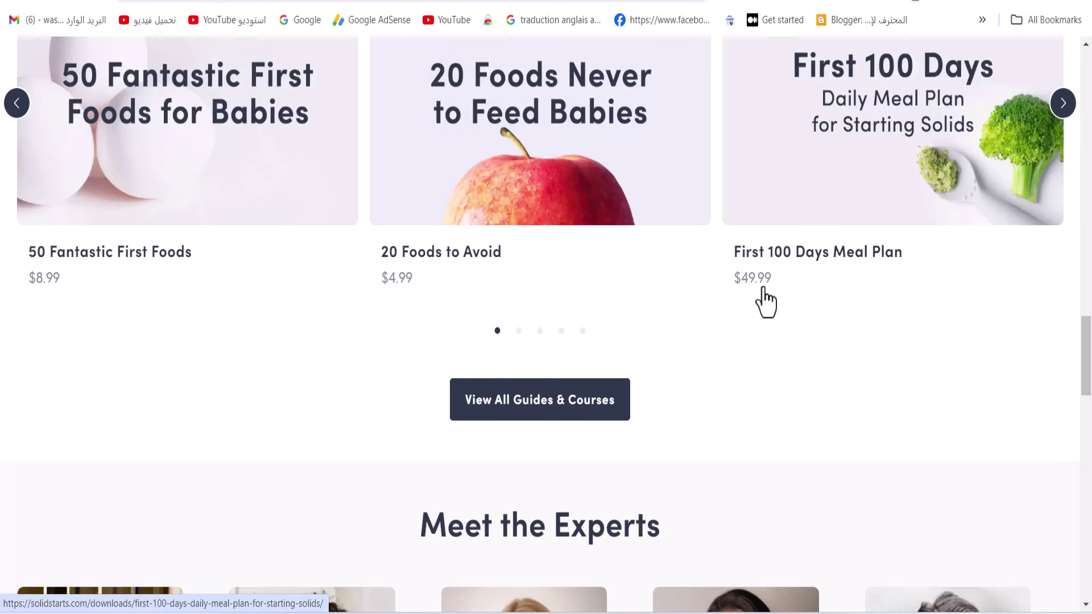
pyautogui.scroll(-5, 746, 285)
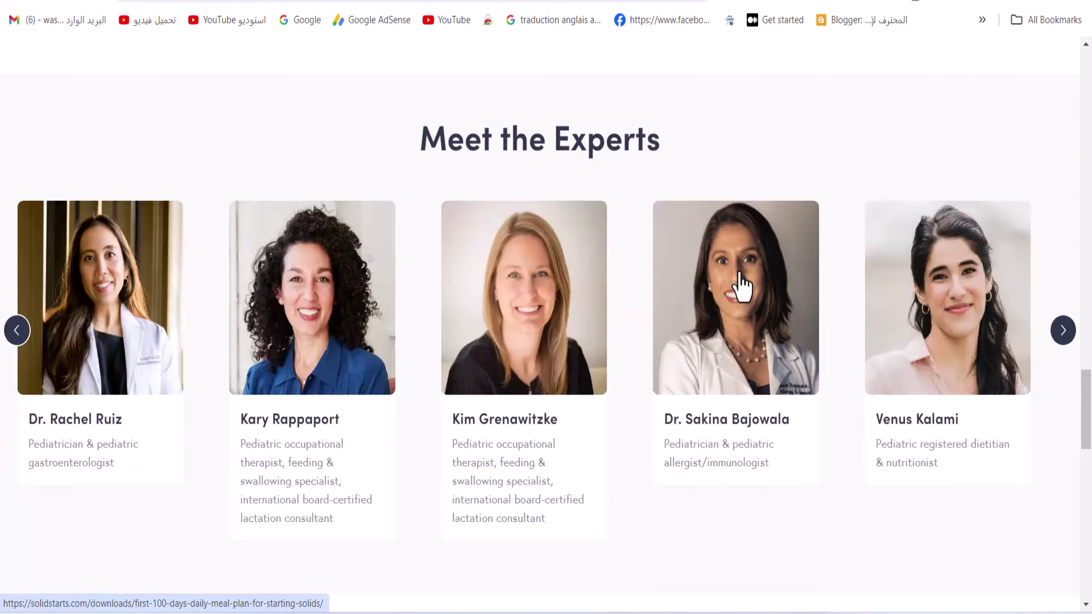
pyautogui.scroll(-10, 739, 271)
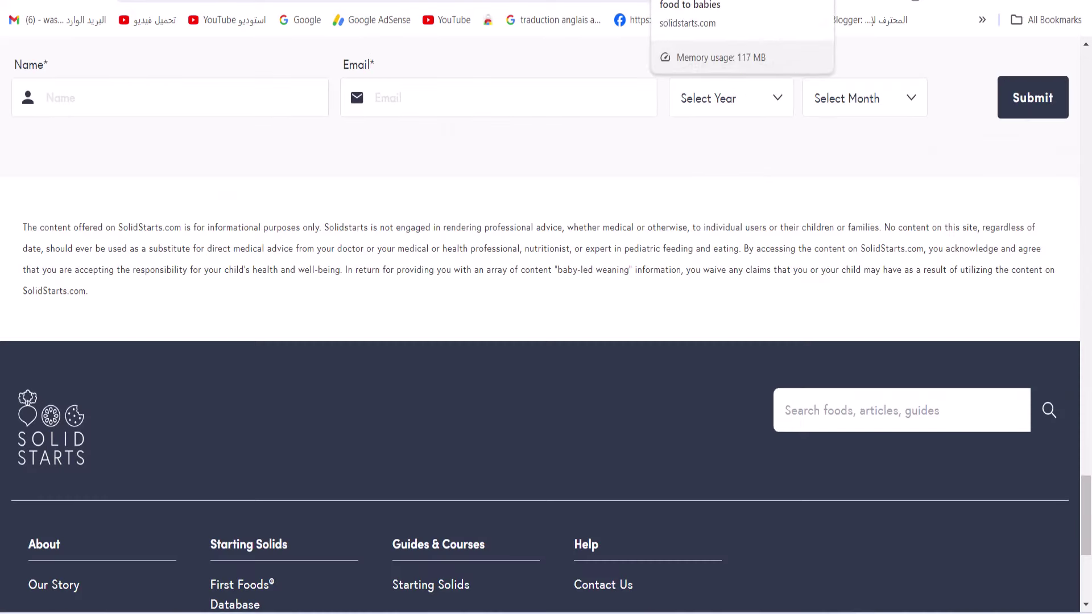
# Open the upload page in the signed-in Scribd tab and review its publishing benefits, especially indexing with Google and other search engines
pyautogui.click(711, 2)
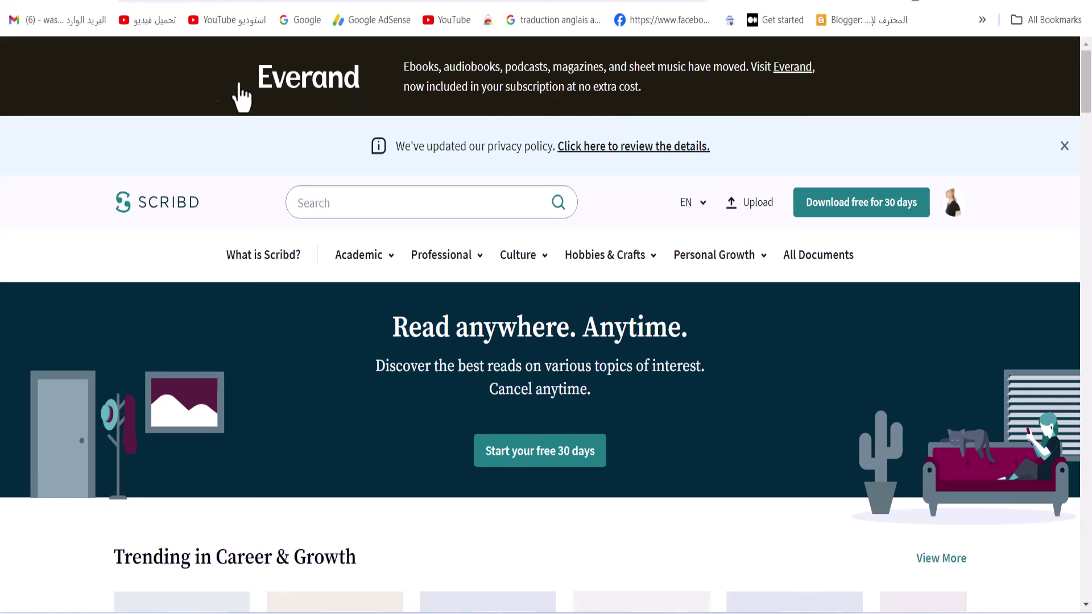
pyautogui.click(745, 220)
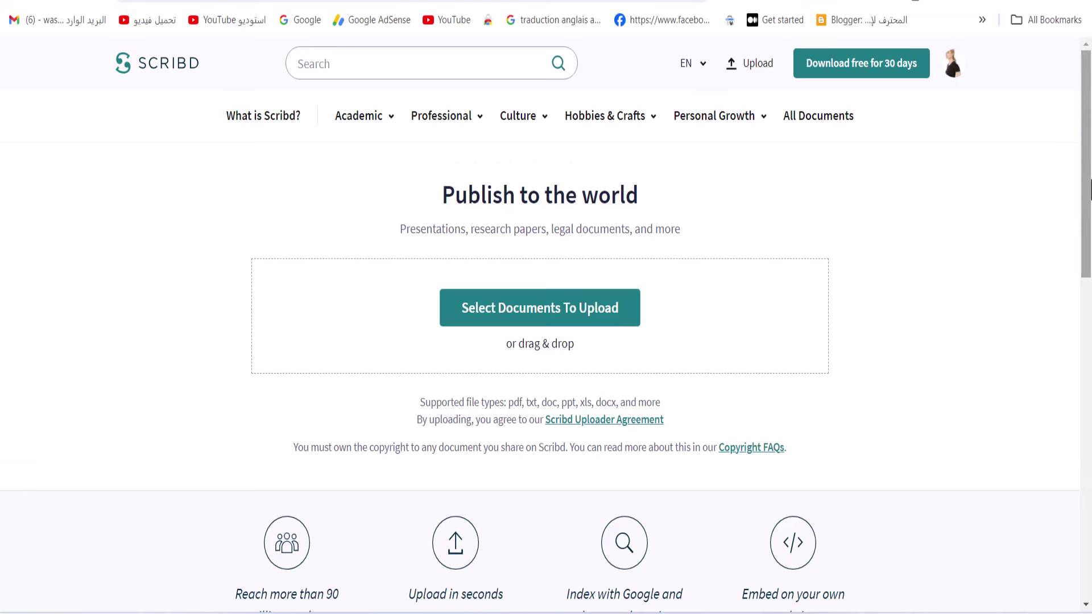
pyautogui.scroll(-2, 361, 403)
pyautogui.moveTo(209, 475); pyautogui.dragTo(705, 508)
pyautogui.click(616, 493)
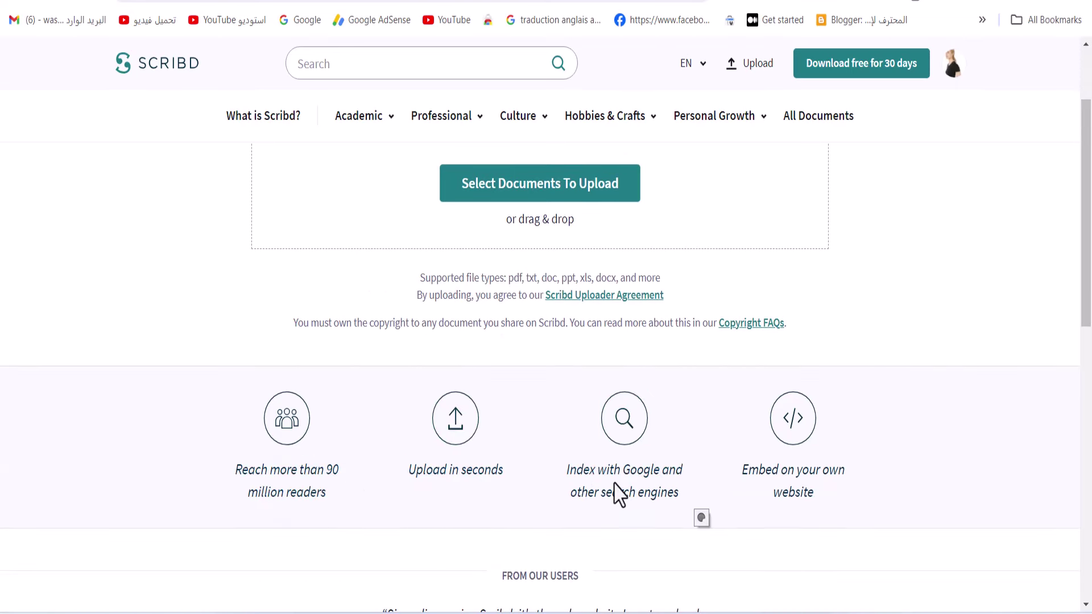
pyautogui.moveTo(570, 471); pyautogui.dragTo(677, 503)
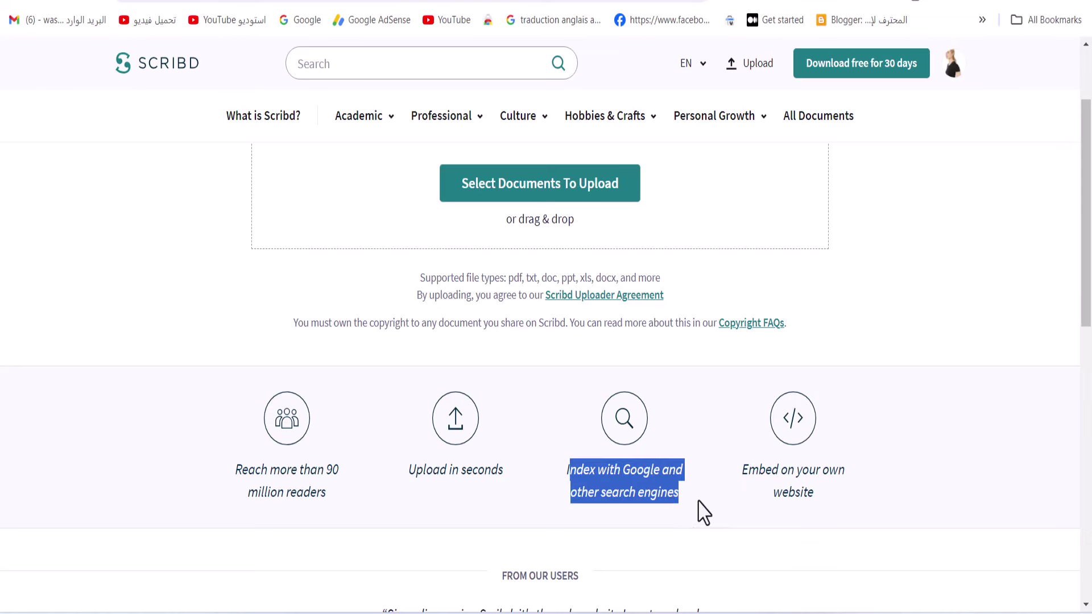
pyautogui.moveTo(544, 475); pyautogui.dragTo(693, 508)
# Upload the Nutritious Appetite PDF from the Downloads folder and title it "Nutritious Appetite 2024 For Free"
pyautogui.click(504, 197)
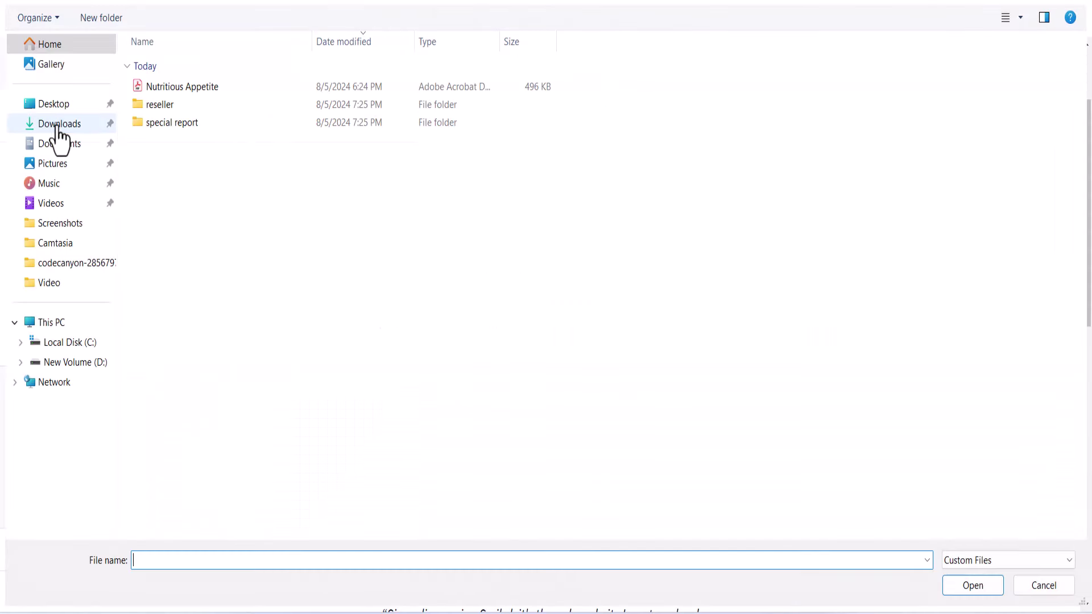
pyautogui.click(94, 125)
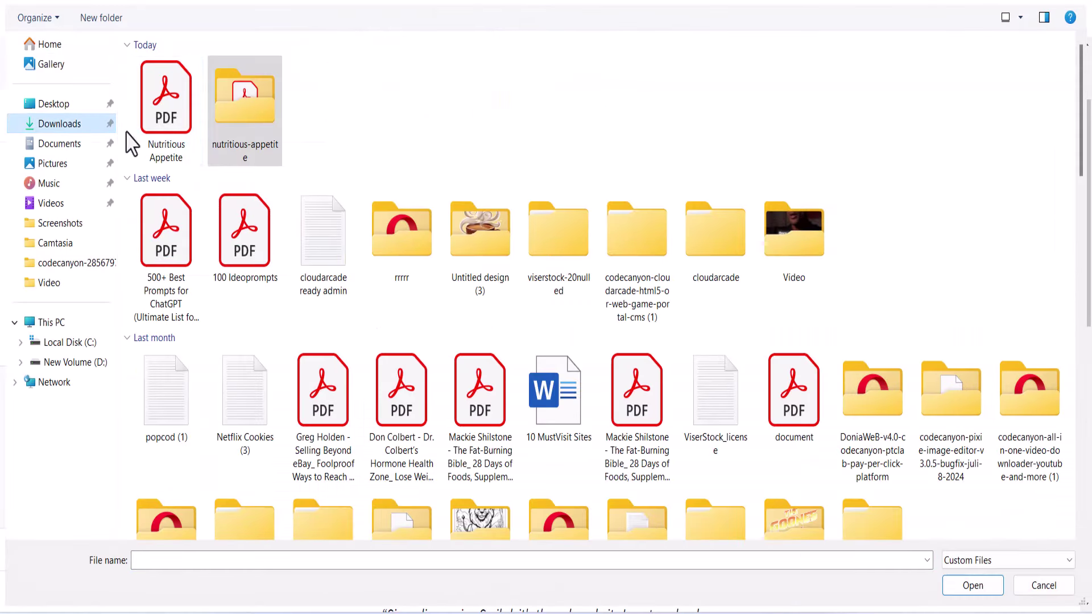
pyautogui.click(154, 120)
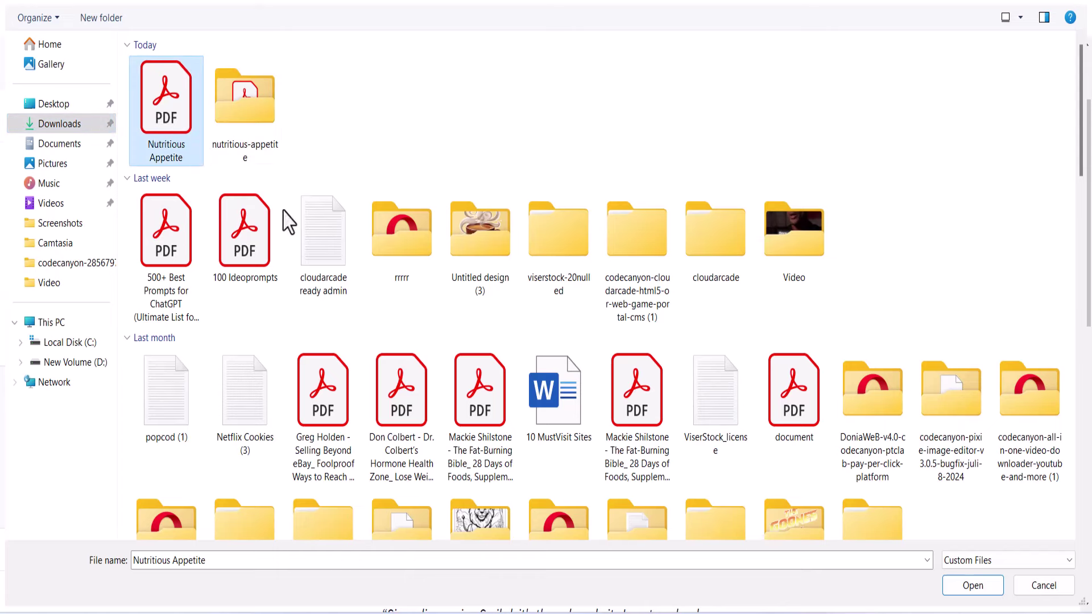
pyautogui.click(967, 590)
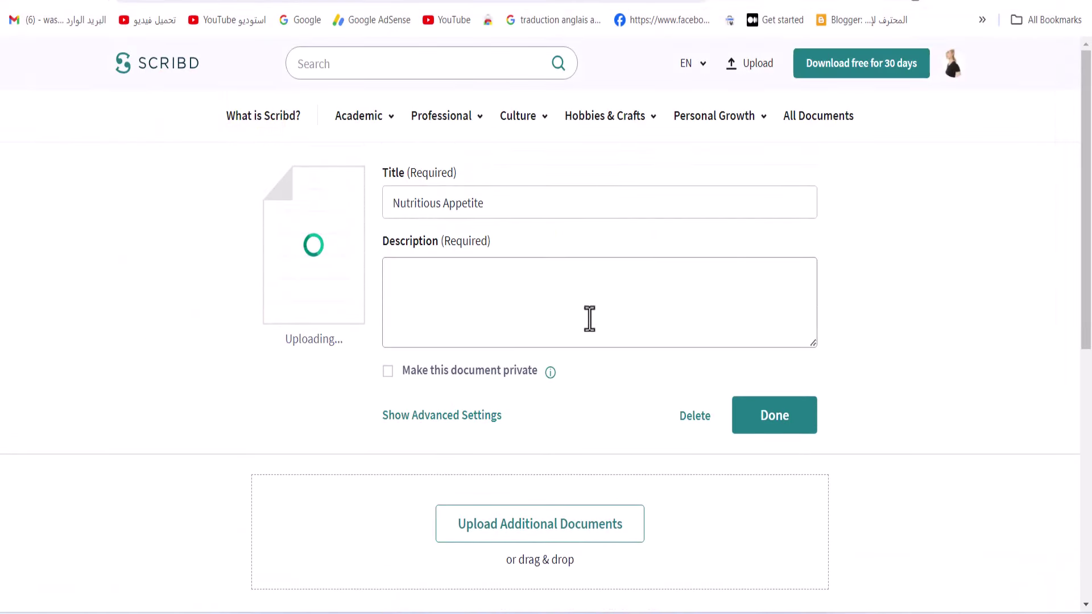
pyautogui.click(560, 198)
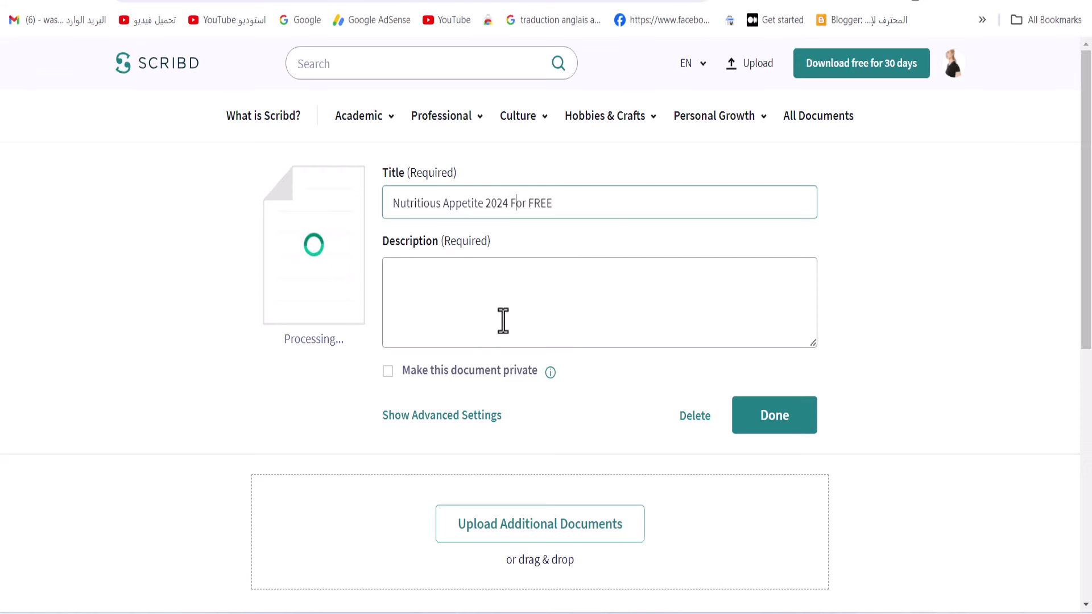
pyautogui.moveTo(535, 203); pyautogui.dragTo(620, 220)
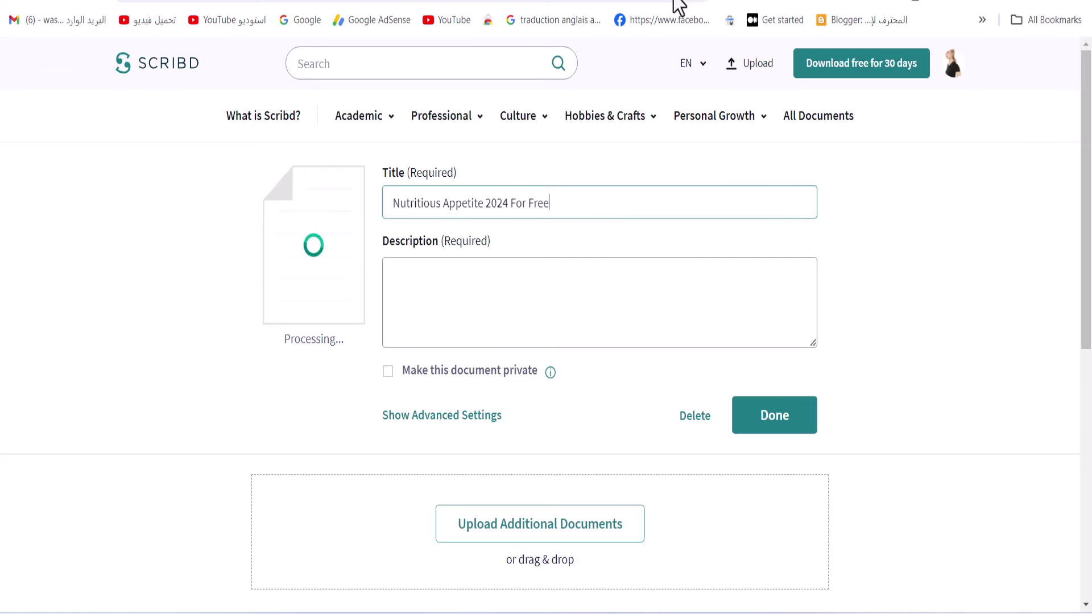
# Copy the full Nutritious Appetite description, from its heading to the closing paragraph, from the IDPLR product page
pyautogui.hotkey('ctrl', 'Tab')
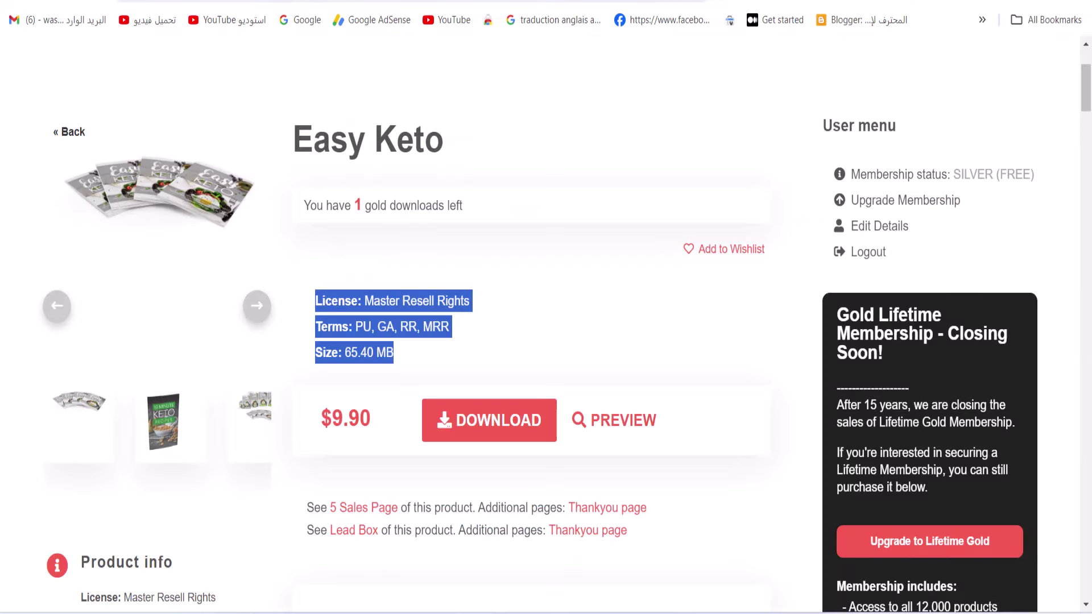
pyautogui.hotkey('ctrl', 'Tab')
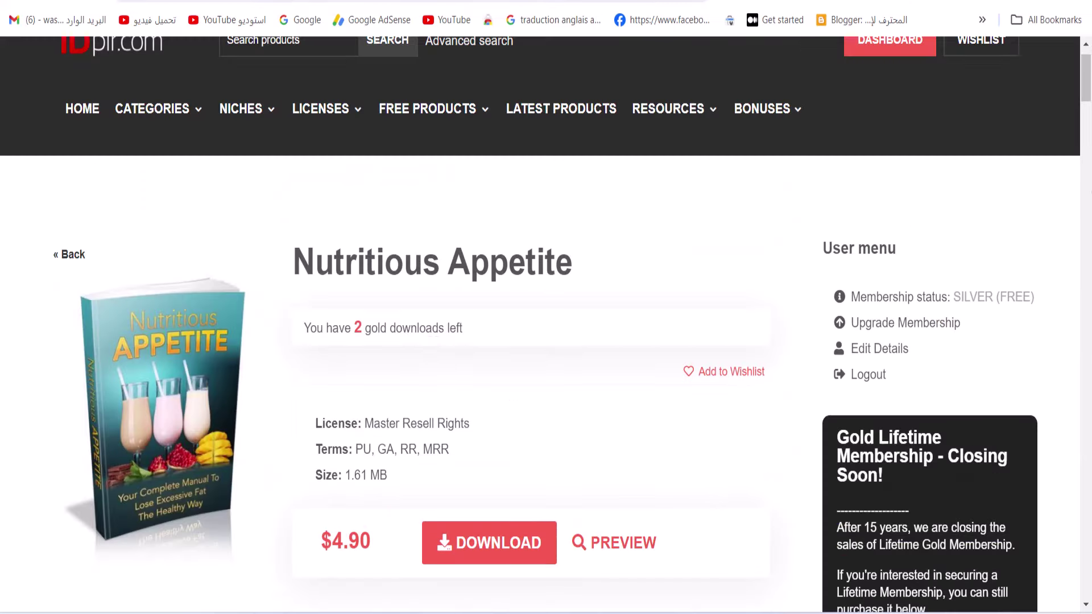
pyautogui.scroll(-5, 1088, 116)
pyautogui.scroll(-2, 1087, 117)
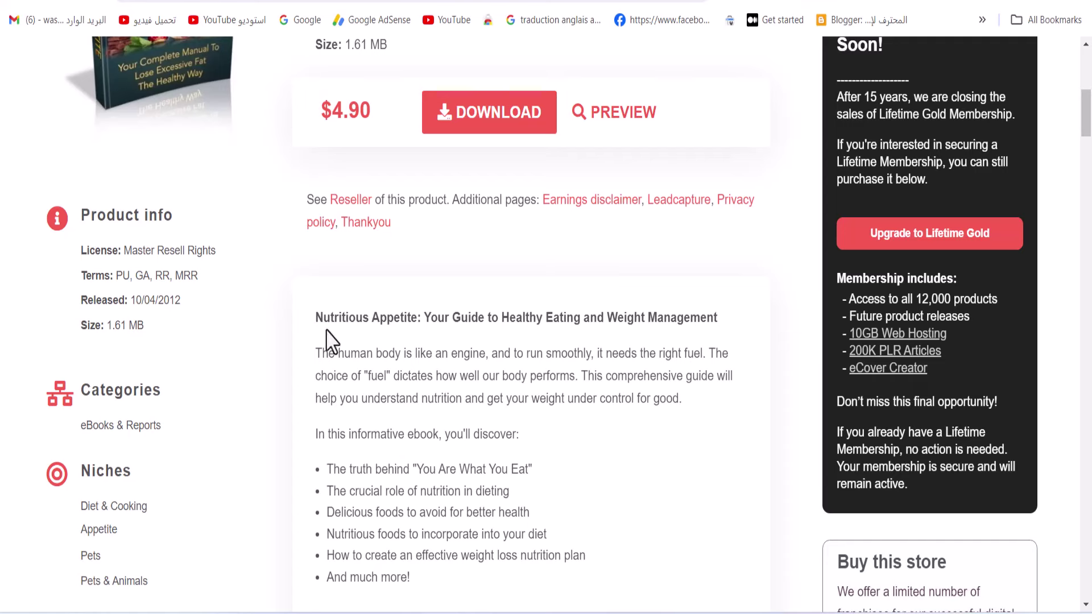
pyautogui.moveTo(315, 317); pyautogui.dragTo(447, 573)
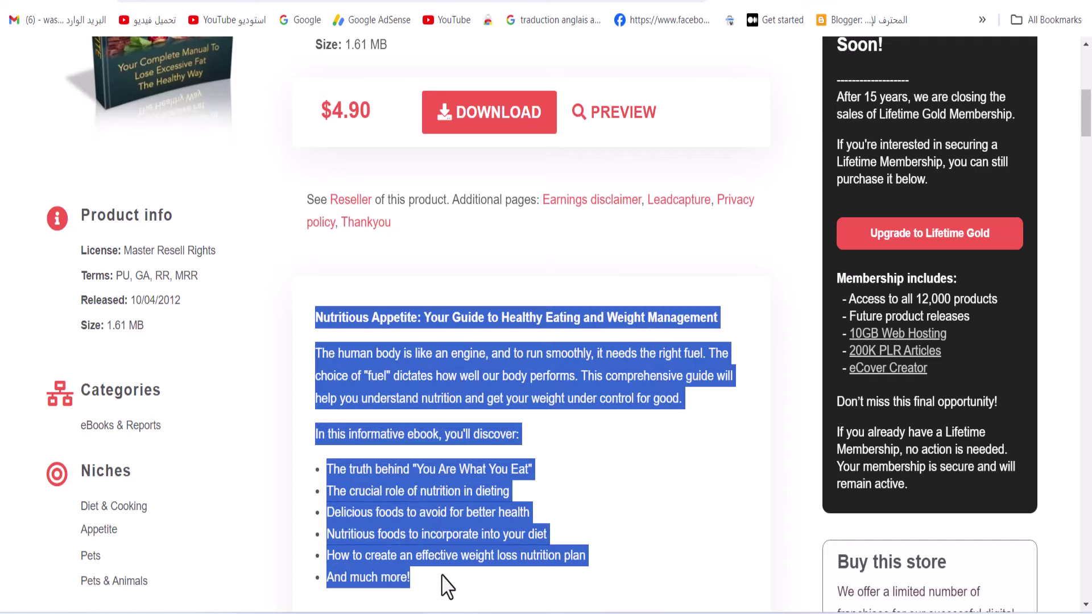
pyautogui.scroll(-5, 1087, 136)
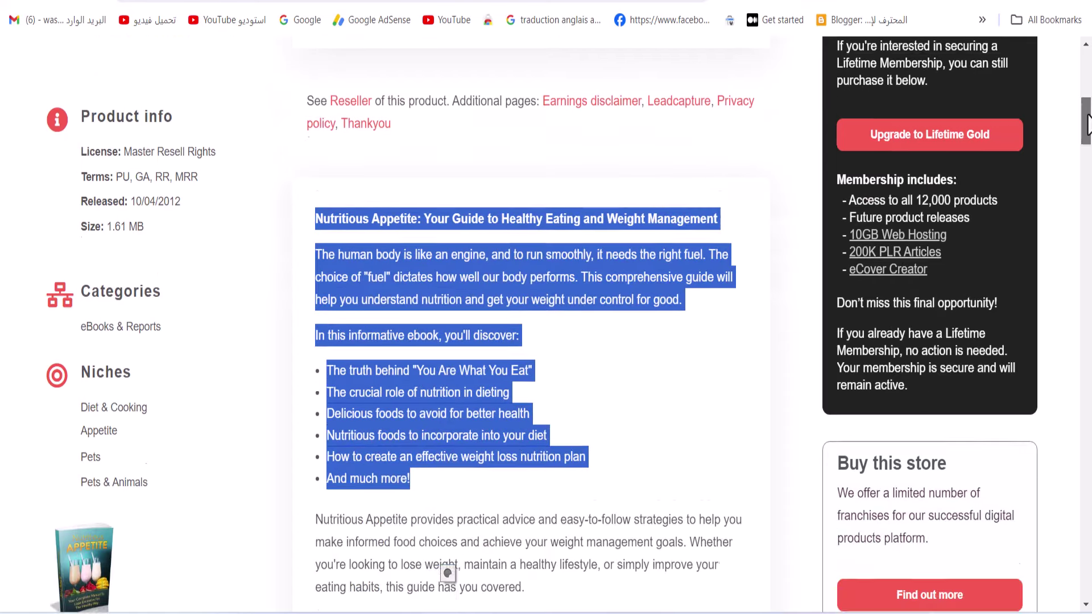
pyautogui.moveTo(501, 470); pyautogui.dragTo(312, 62)
pyautogui.scroll(4, 312, 170)
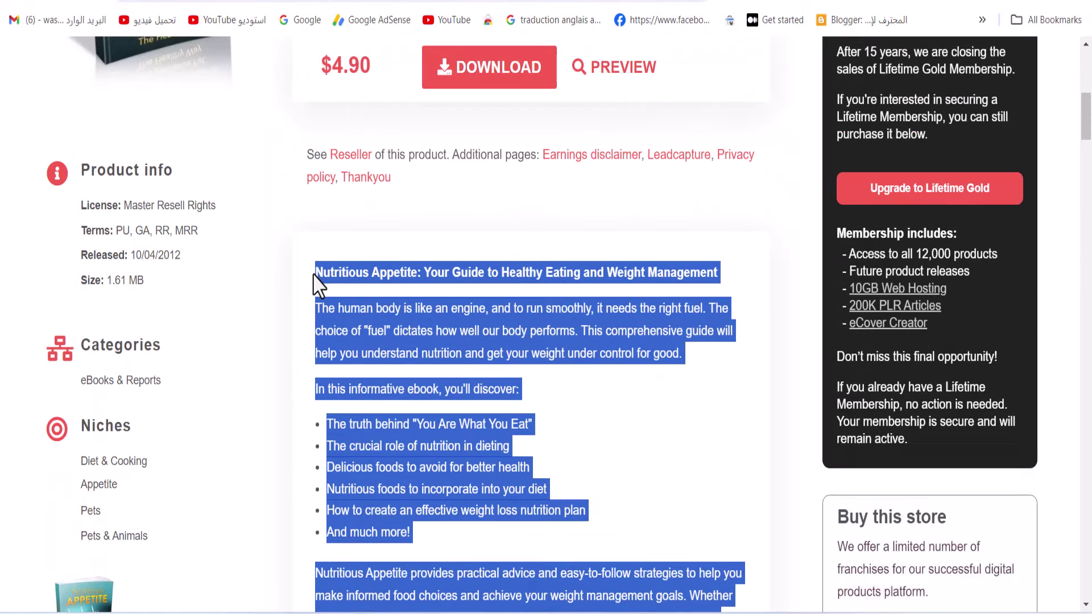
pyautogui.rightClick(400, 287)
# Retry the PDF upload on Scribd and paste the copied product text as the document's description
pyautogui.click(700, 2)
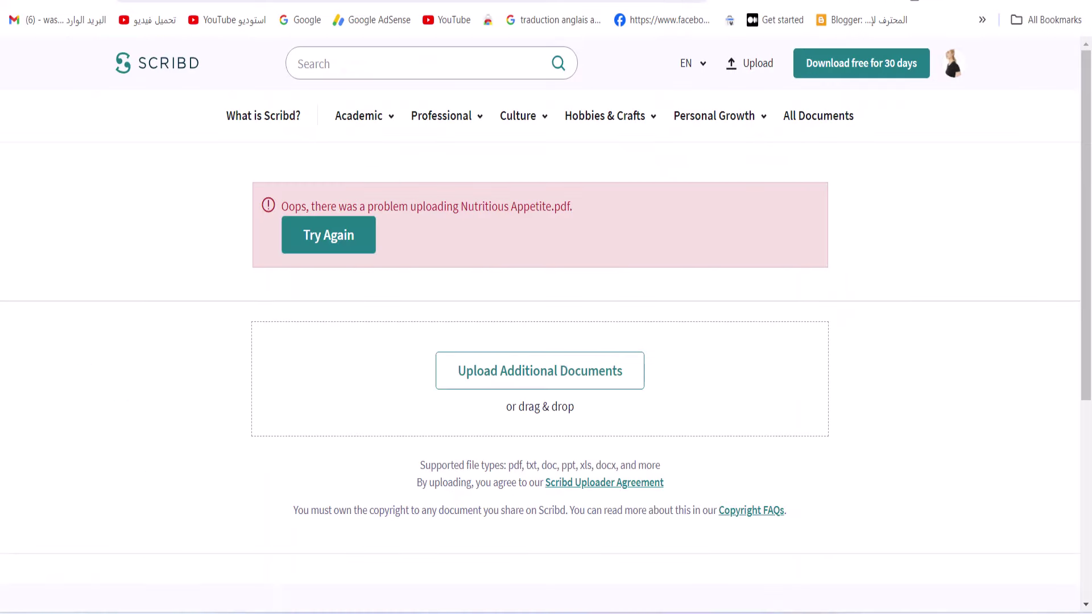
pyautogui.click(322, 244)
pyautogui.rightClick(425, 285)
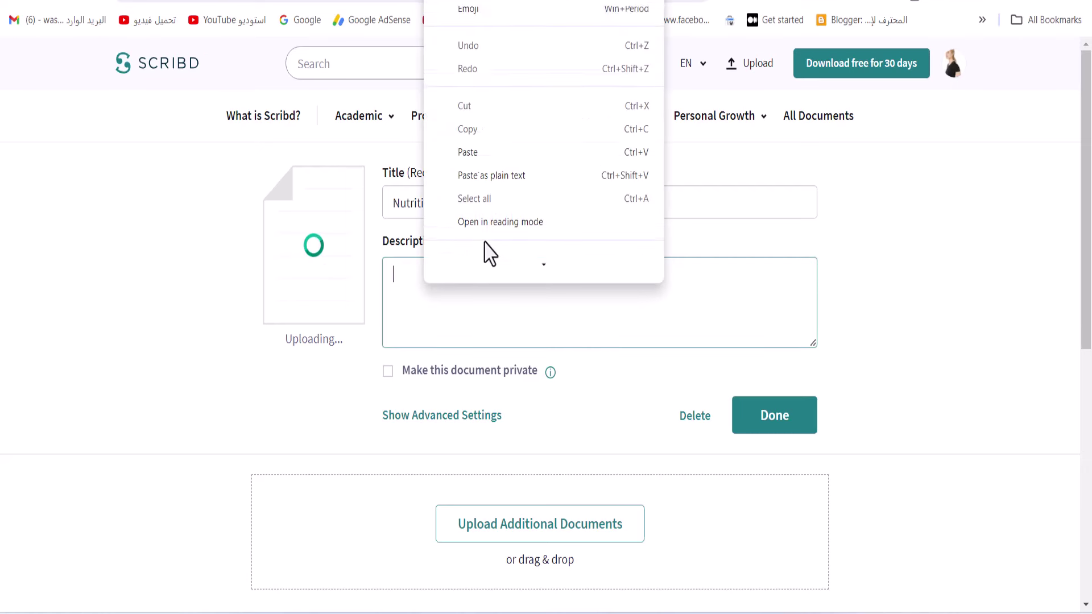
pyautogui.click(476, 135)
pyautogui.hotkey('ctrl', 'v')
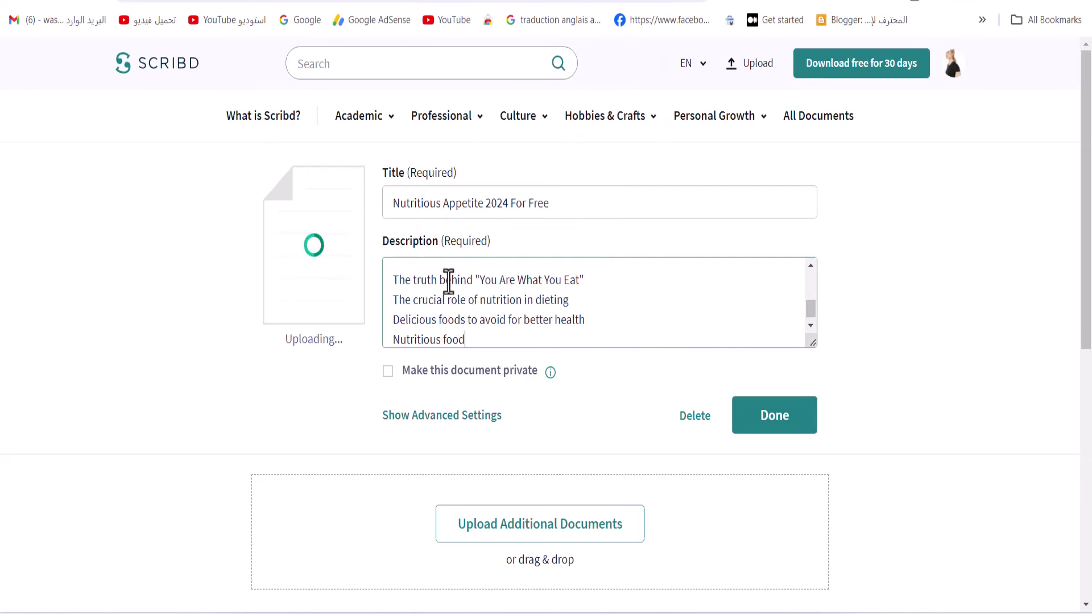
# Review the pasted description from its beginning, enlarge its text box, and check the status of the Nutritious Appetite PDF upload
pyautogui.scroll(10, 648, 303)
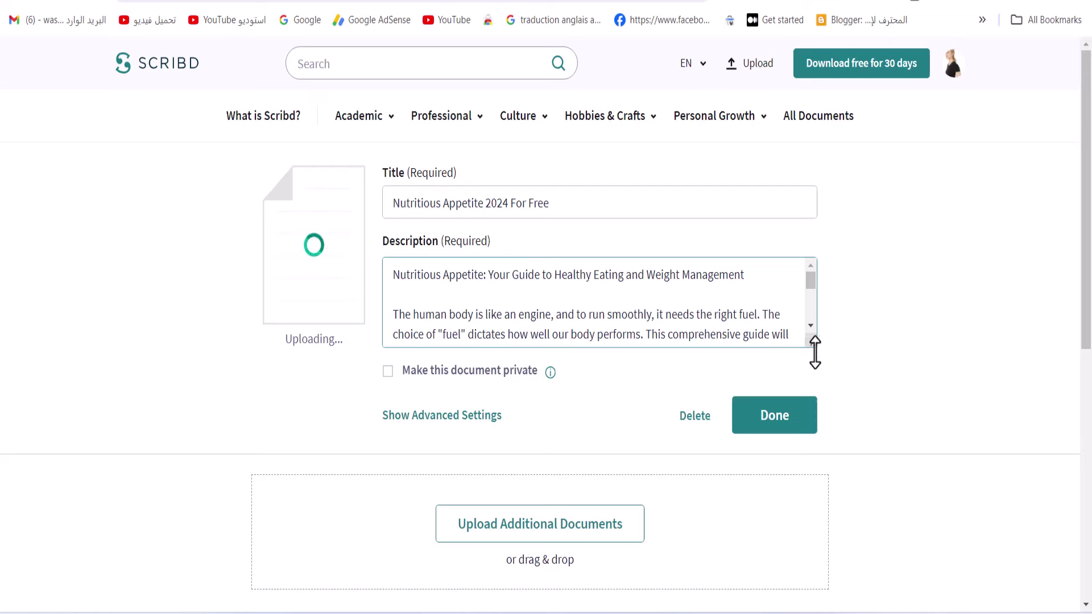
pyautogui.moveTo(814, 349); pyautogui.dragTo(822, 477)
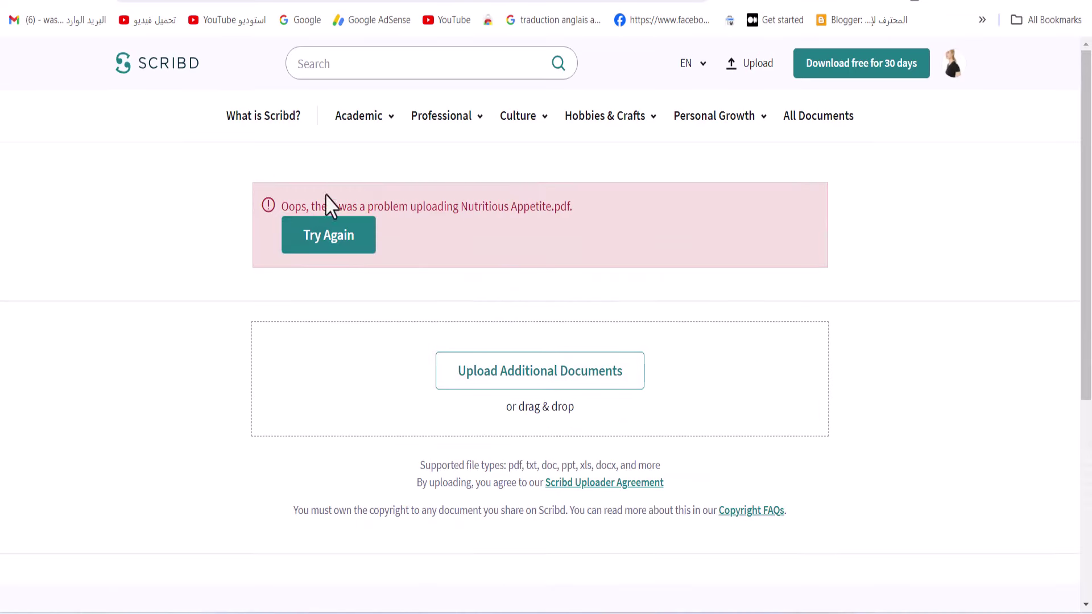
pyautogui.moveTo(339, 199); pyautogui.dragTo(563, 206)
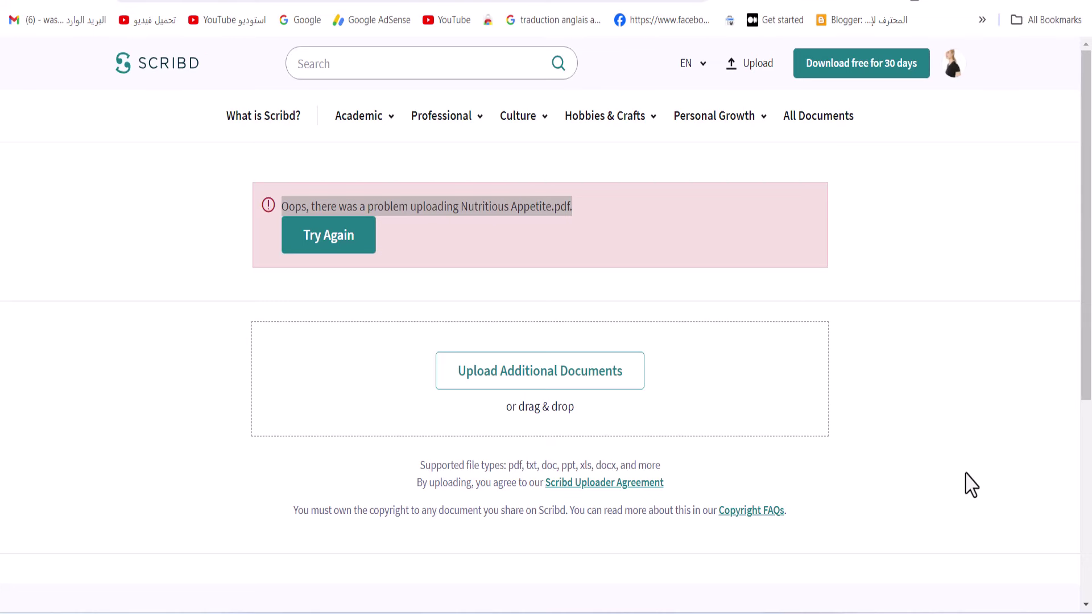
# Return to the blank document upload page and open the account options to find the public profile
pyautogui.moveTo(404, 205); pyautogui.dragTo(701, 255)
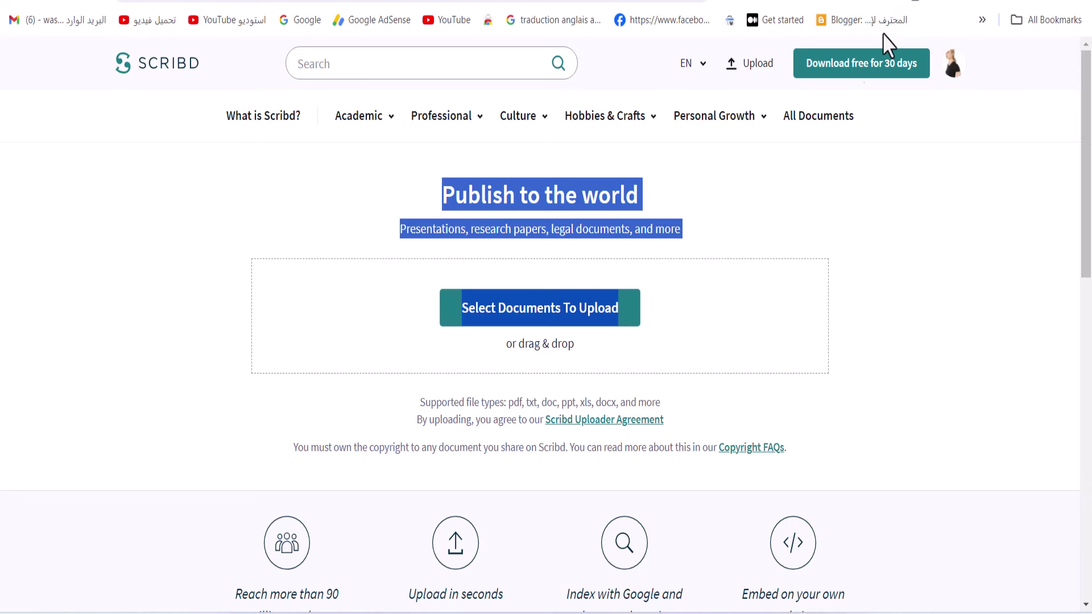
pyautogui.click(471, 208)
pyautogui.moveTo(415, 190); pyautogui.dragTo(751, 256)
pyautogui.click(949, 73)
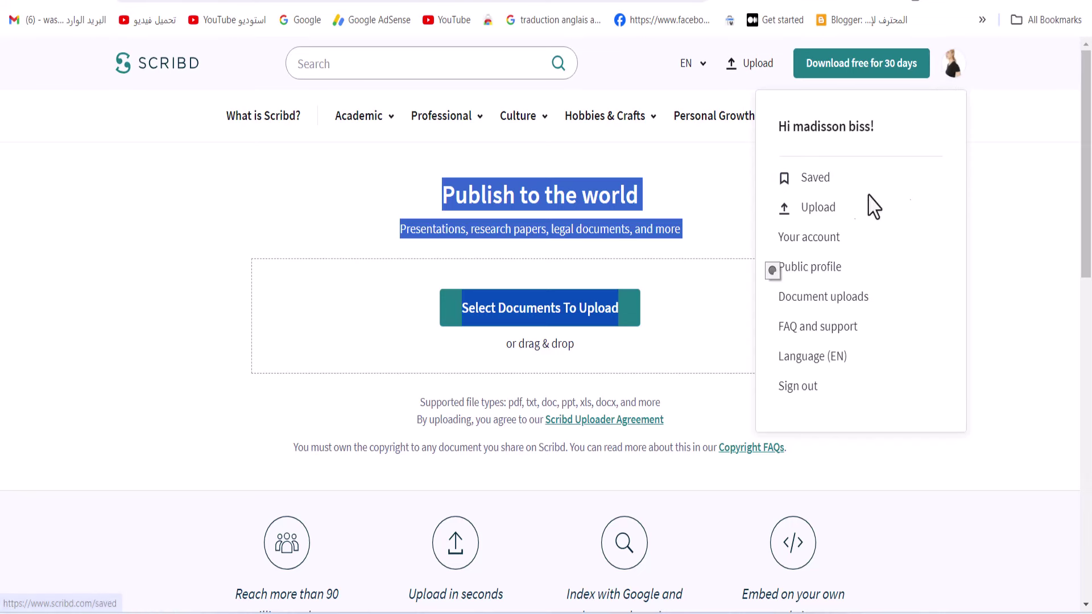
pyautogui.moveTo(822, 216); pyautogui.dragTo(856, 253)
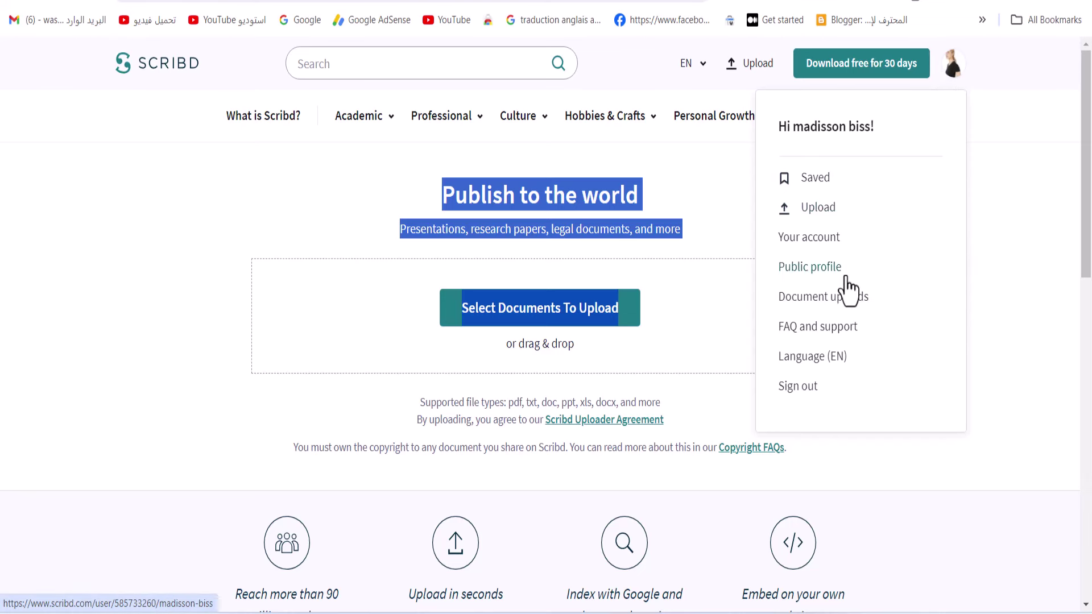